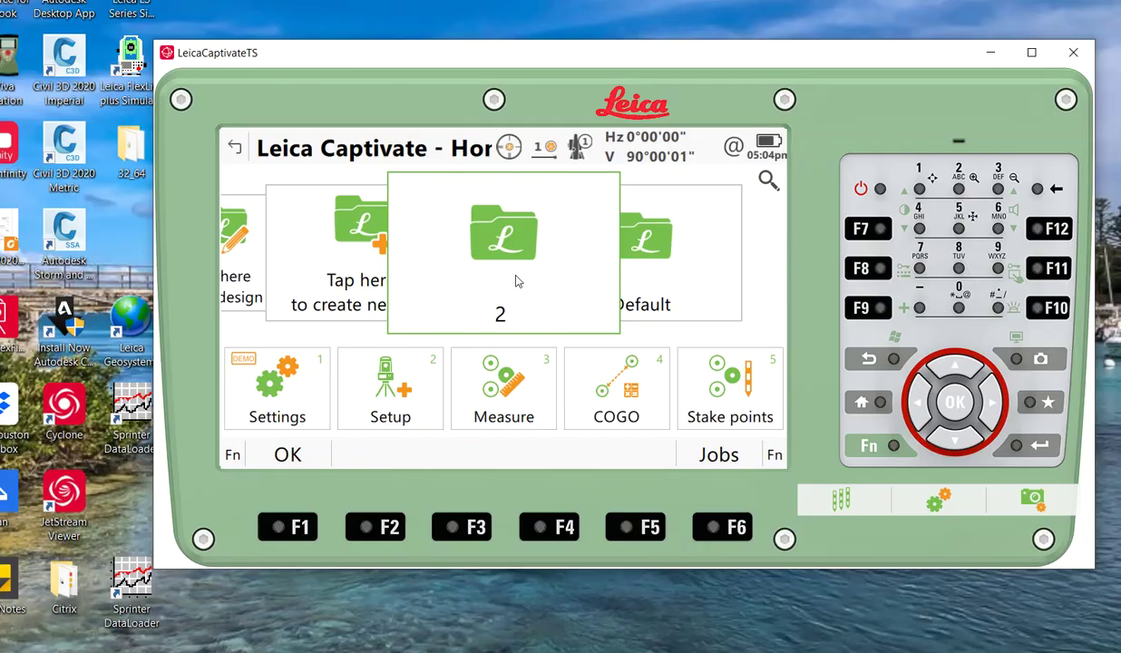
Open job 2's data, pan its point plot in the 3D viewer, then return home
click(506, 251)
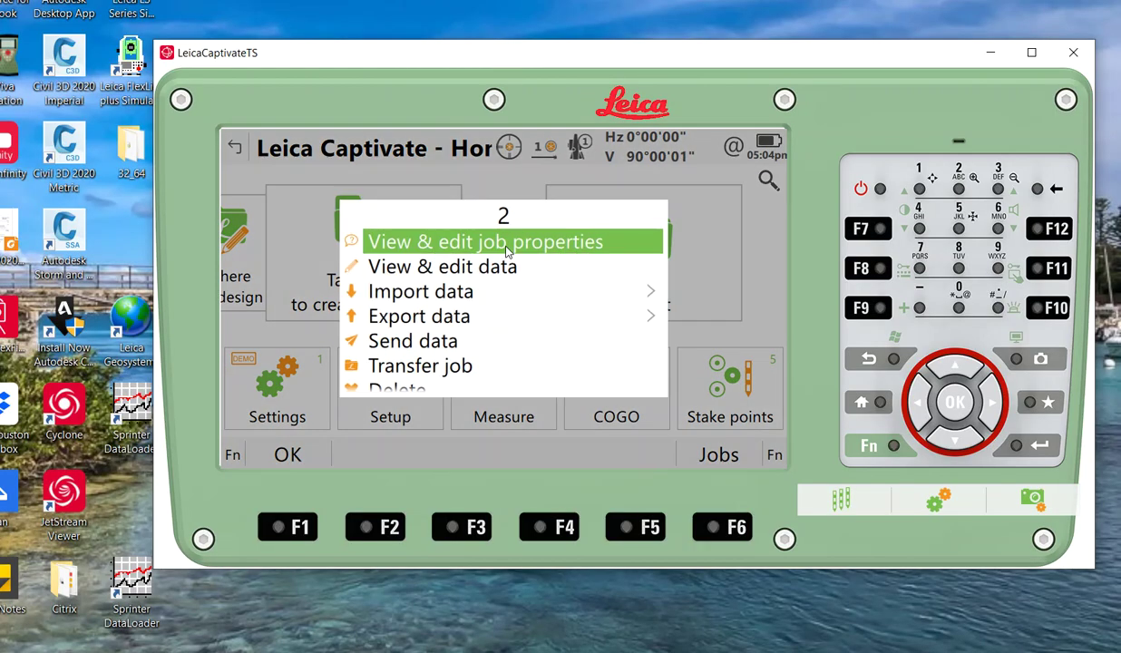
click(494, 267)
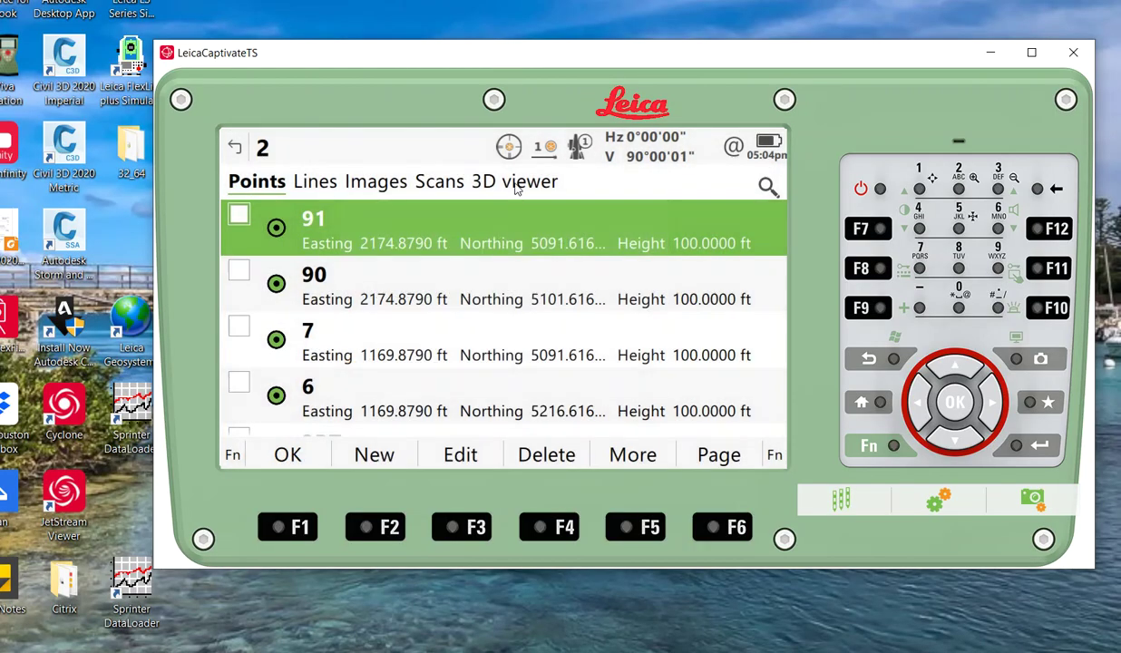
click(515, 183)
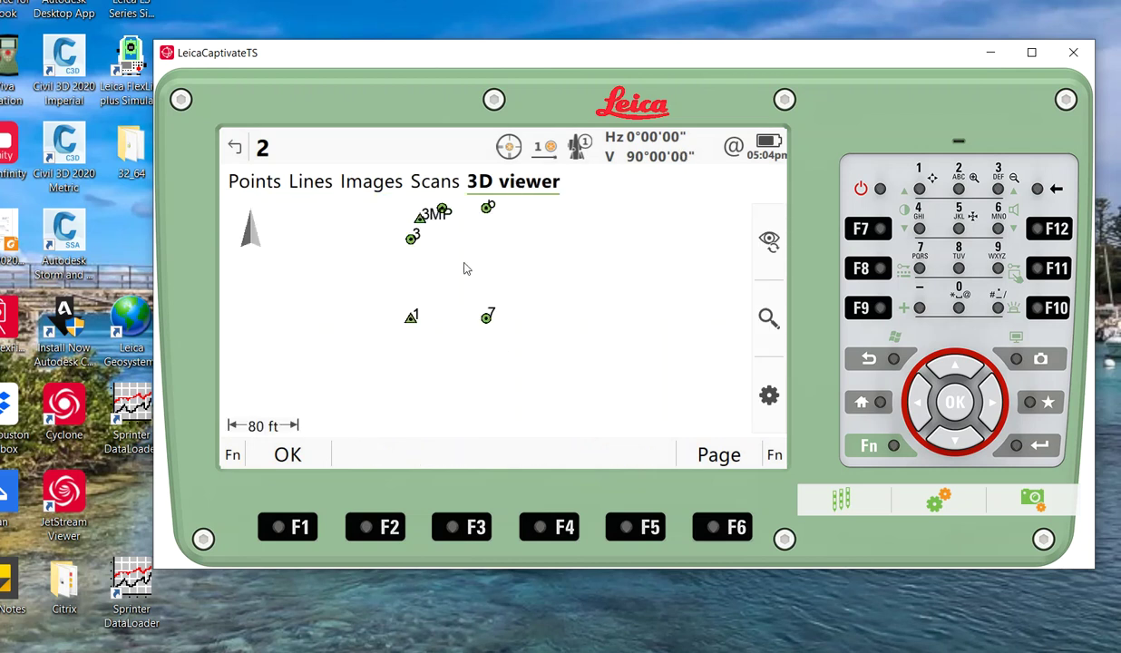
drag(464, 268, 468, 337)
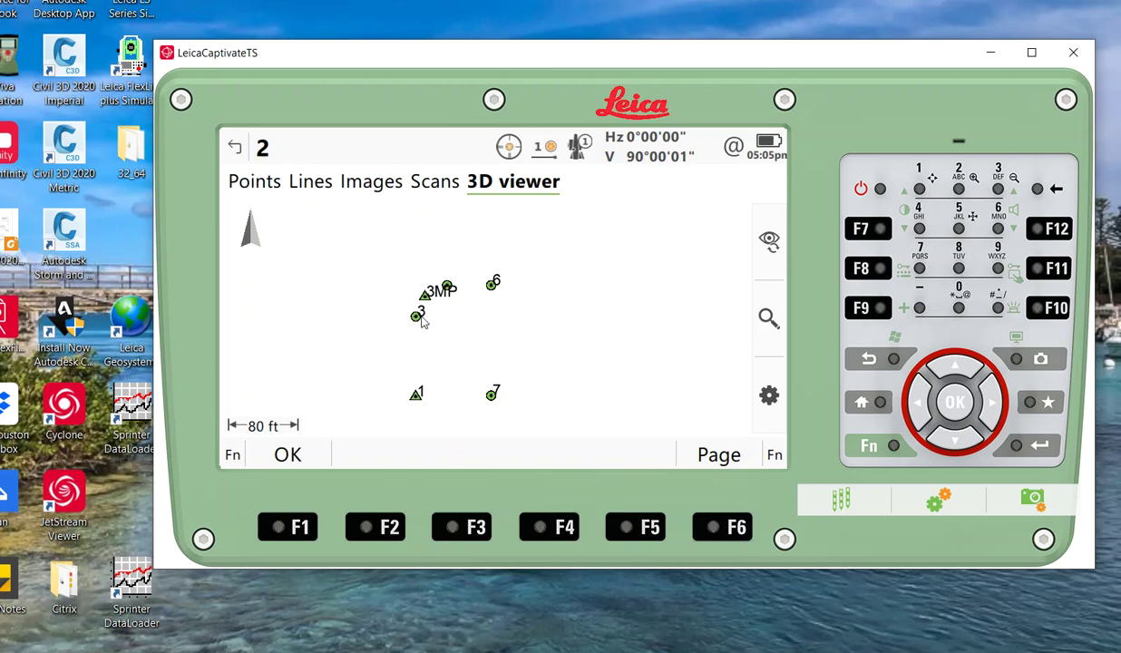
click(893, 360)
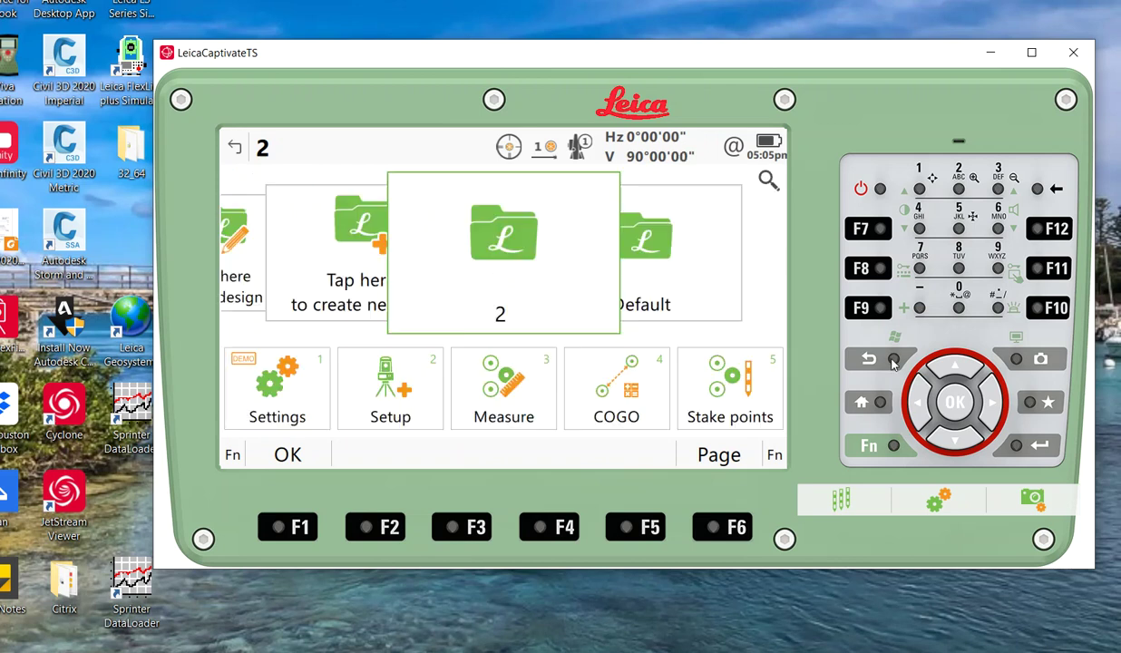
Start a COGO Bearing & distance calculation using the Azimuth method from point 1
click(625, 399)
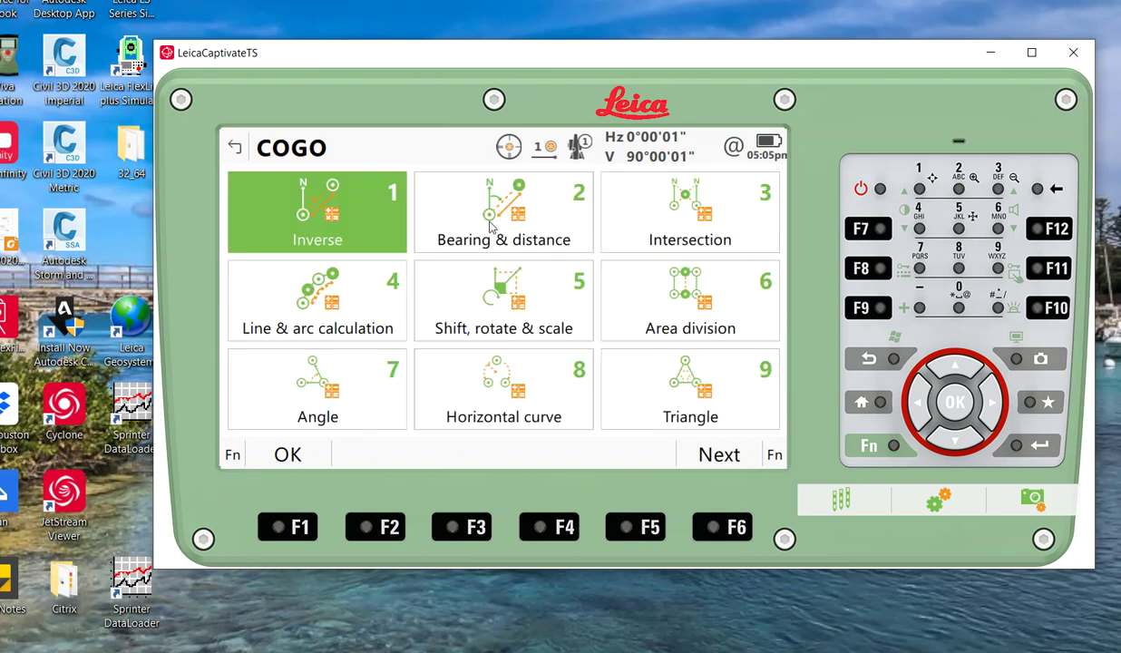
click(490, 225)
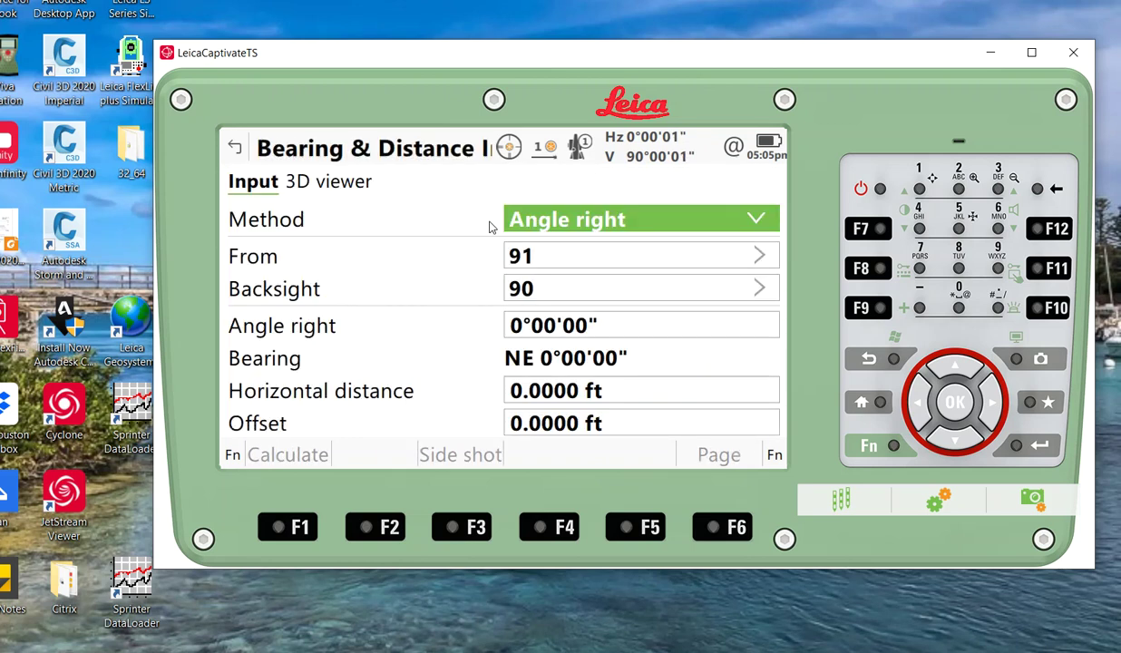
click(561, 228)
click(561, 248)
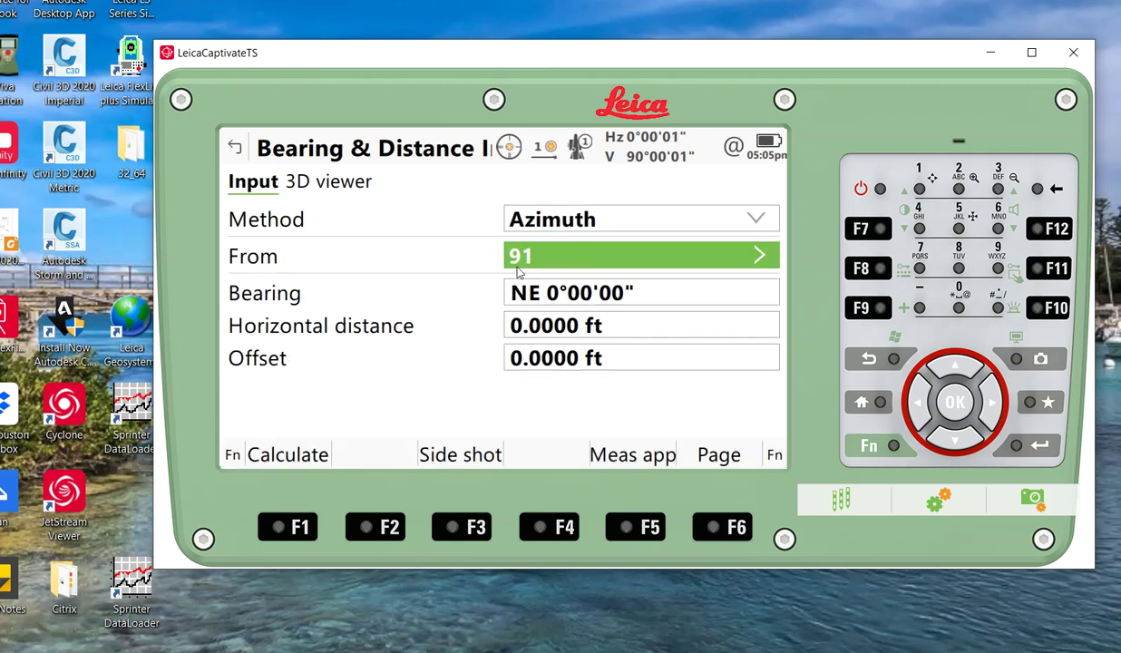
click(342, 184)
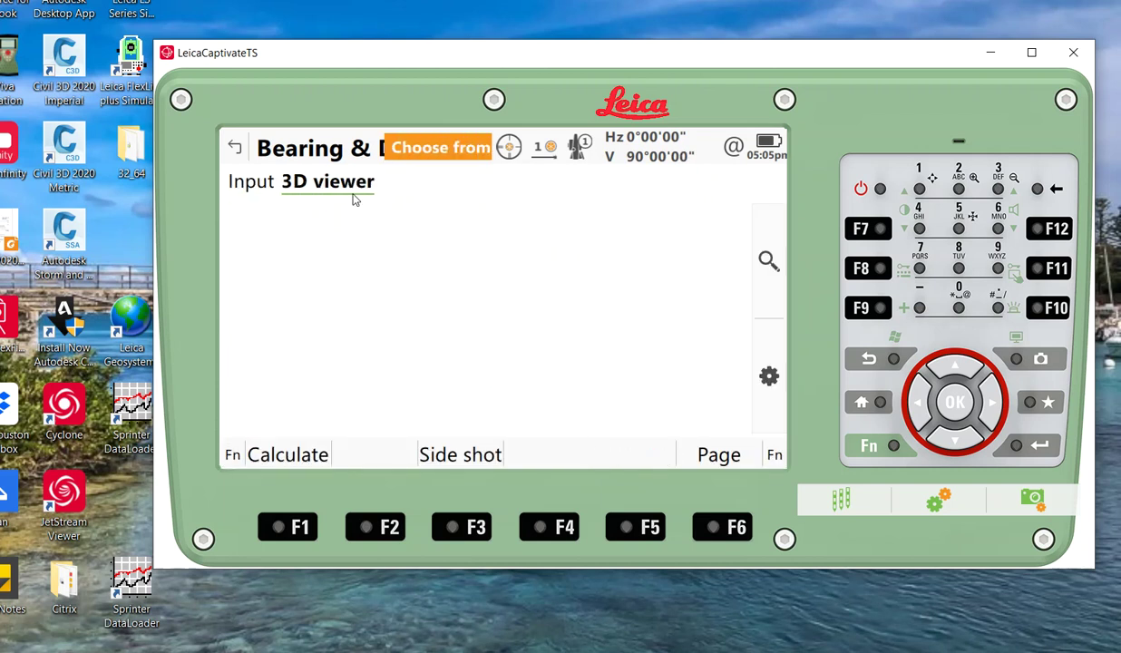
click(261, 184)
click(555, 260)
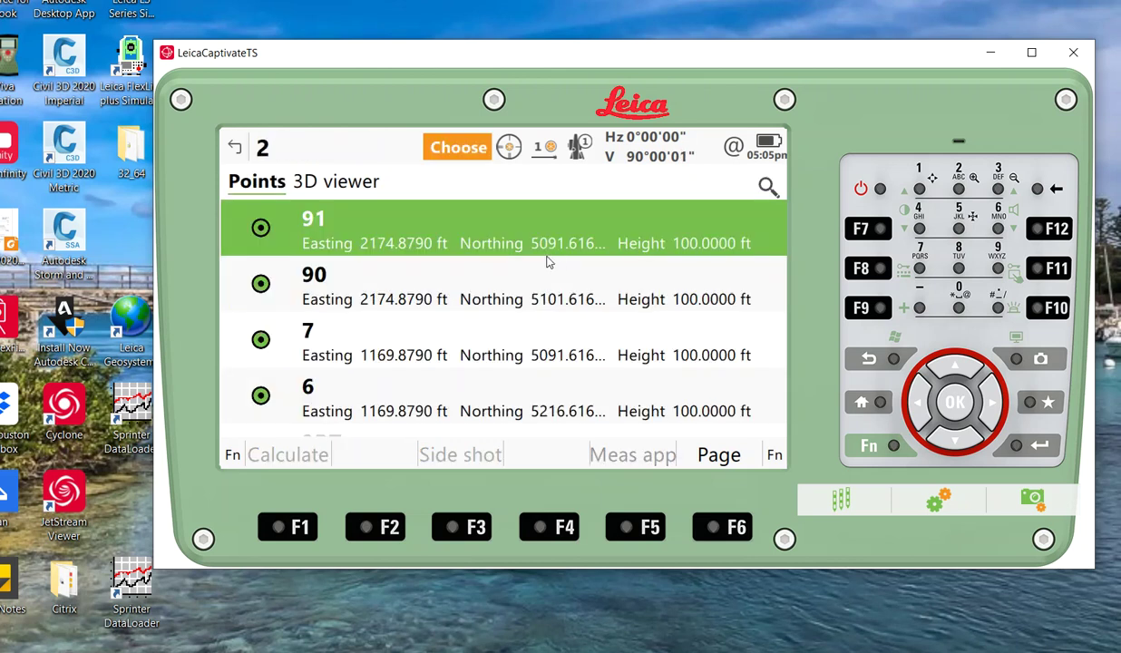
text(1)
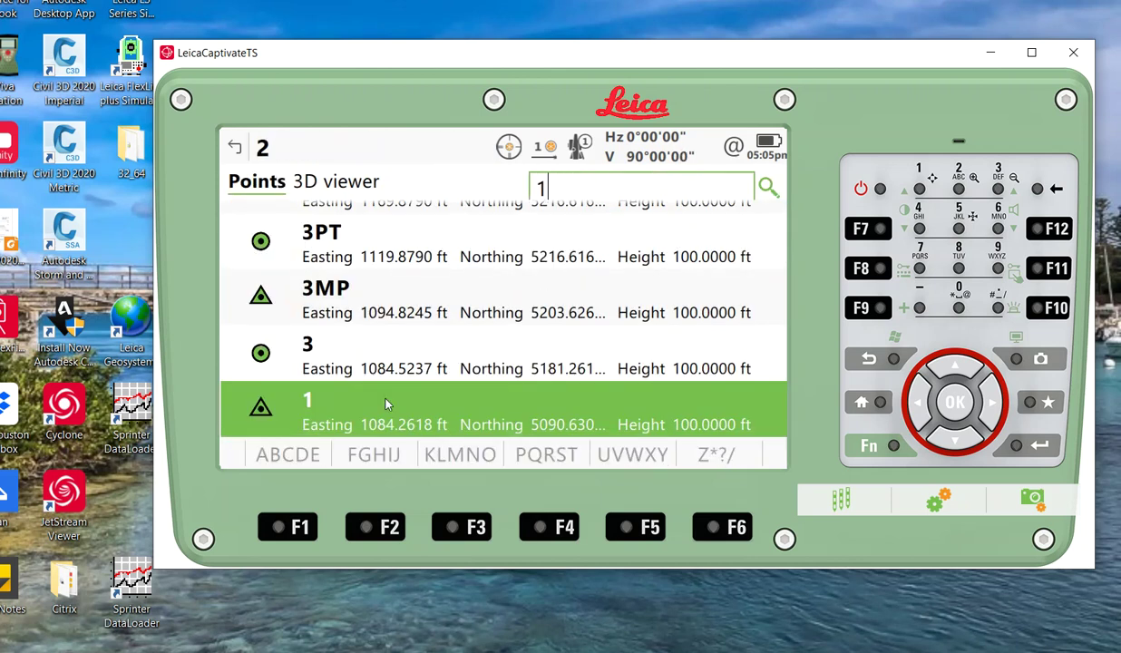
click(343, 416)
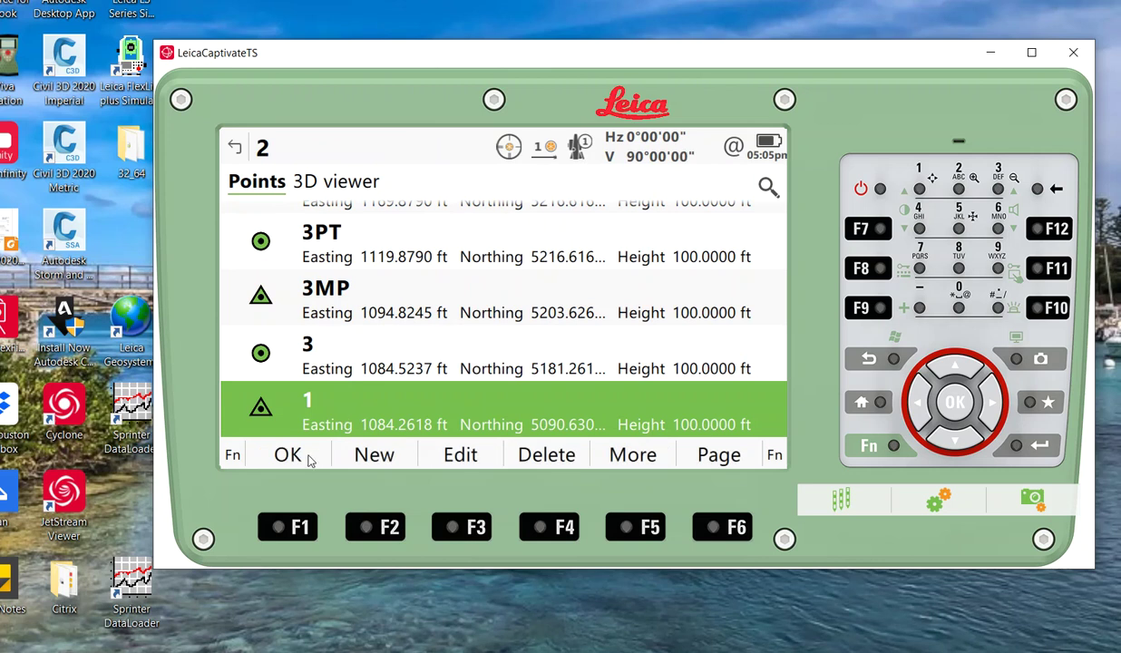
Enter bearing SW 25°00'00" and horizontal distance 45 ft
click(526, 302)
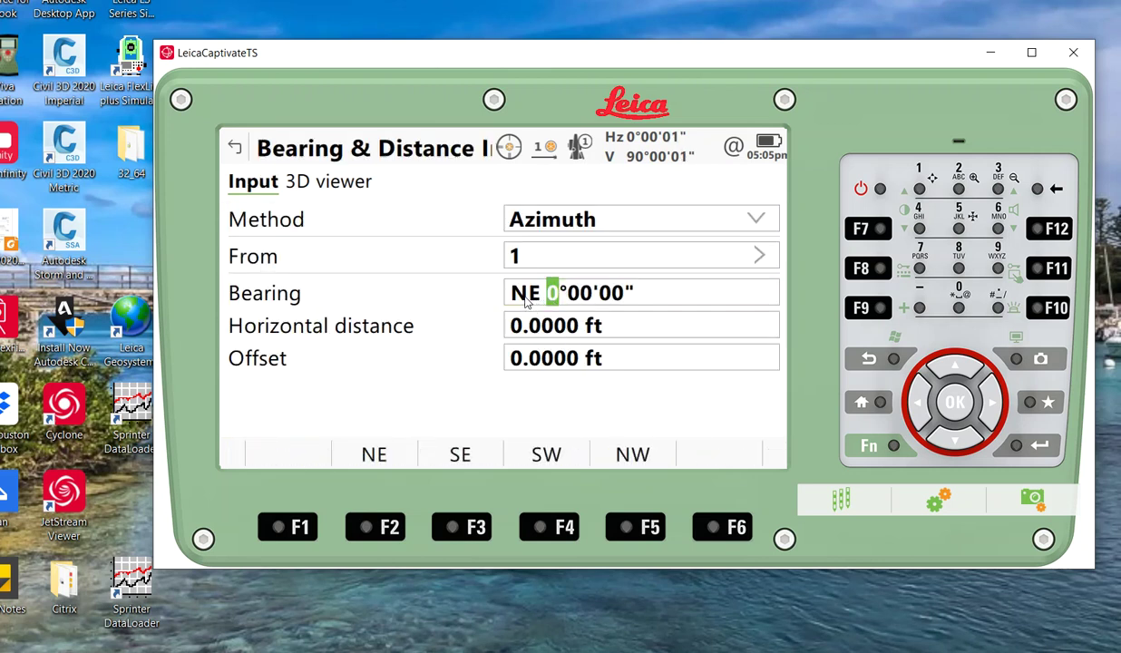
click(517, 442)
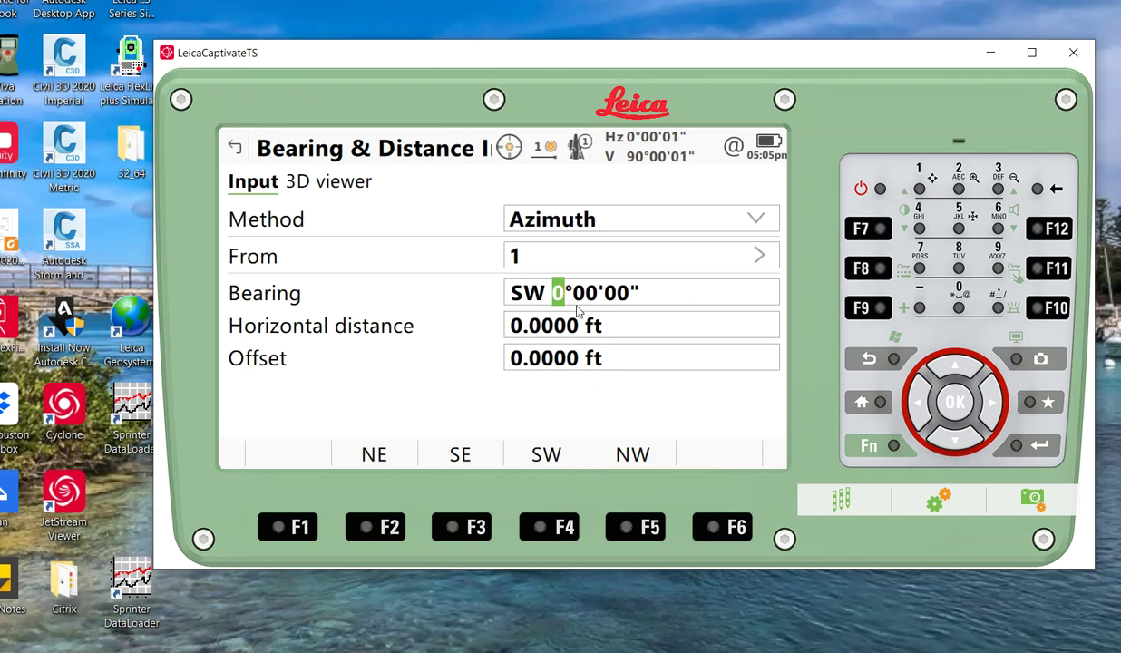
text(25)
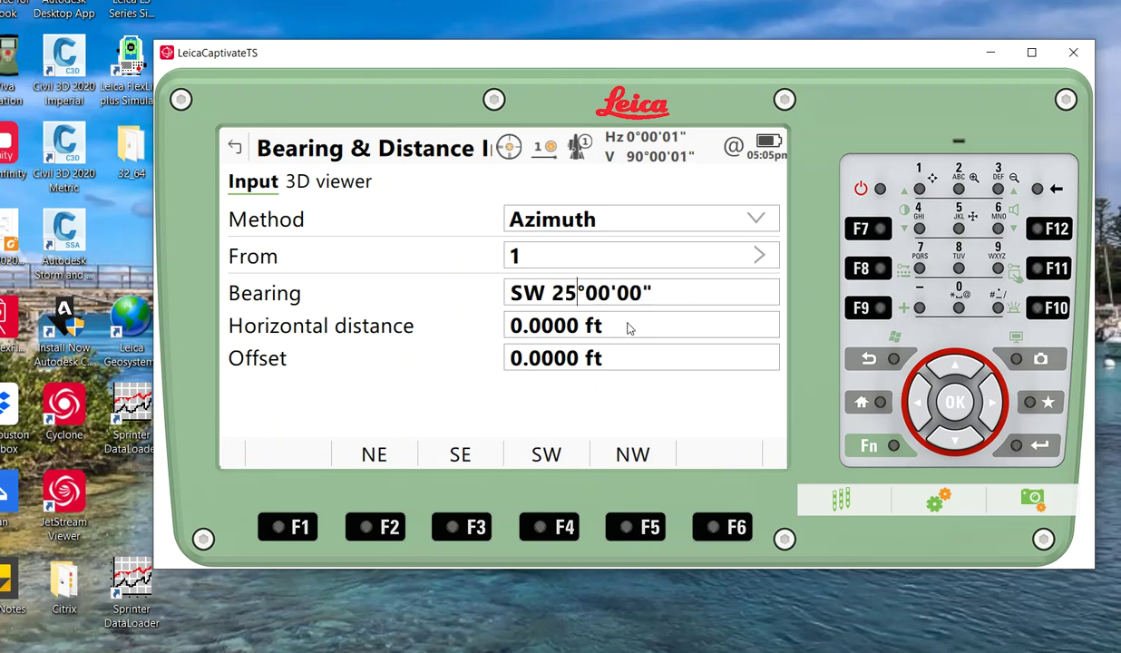
key(Return)
click(549, 337)
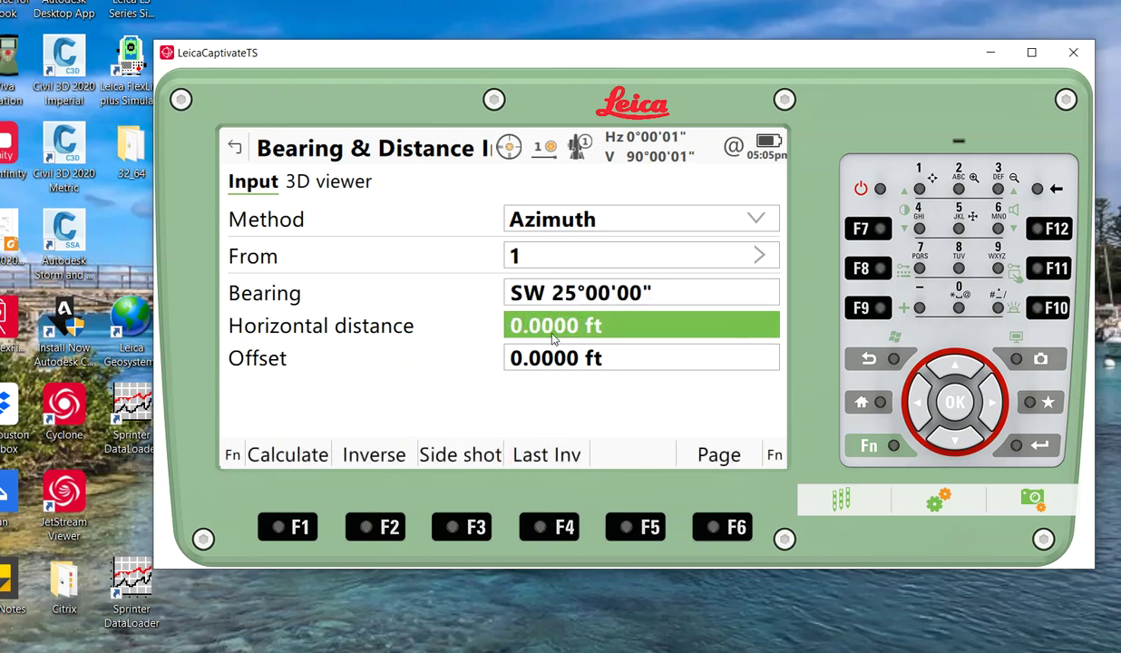
text(45)
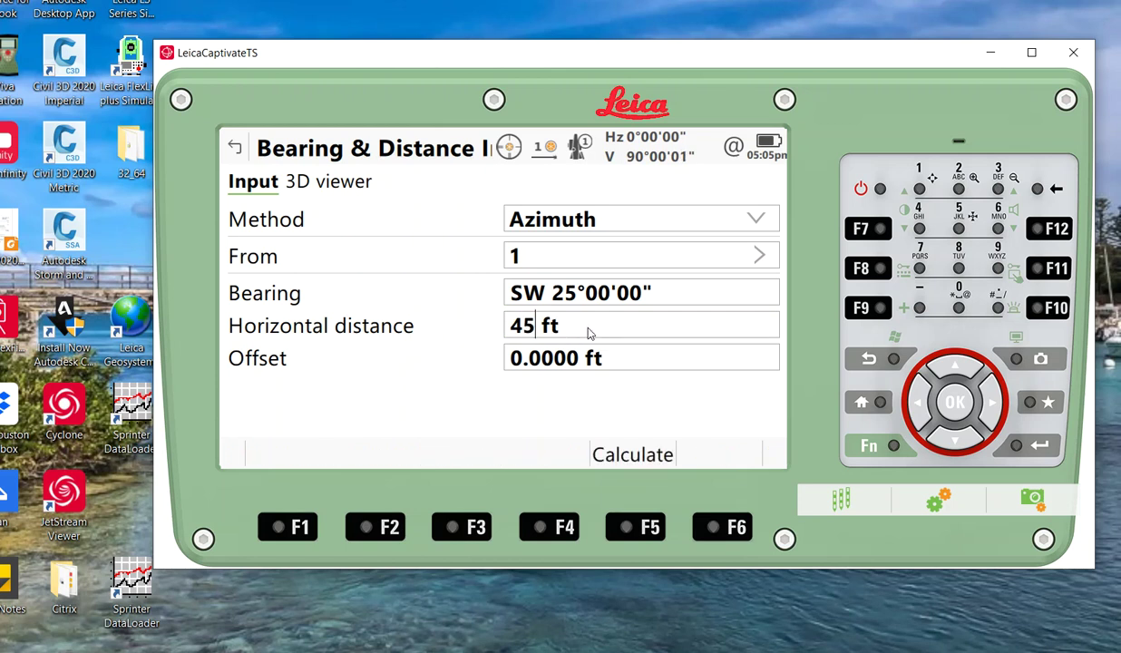
key(Return)
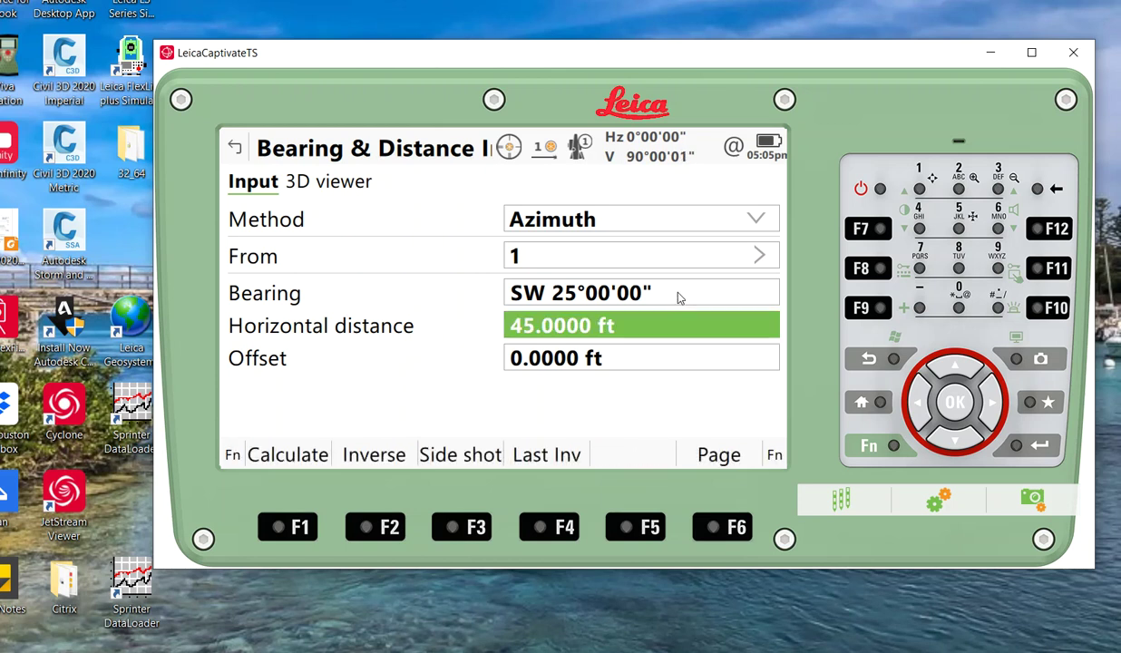
click(677, 295)
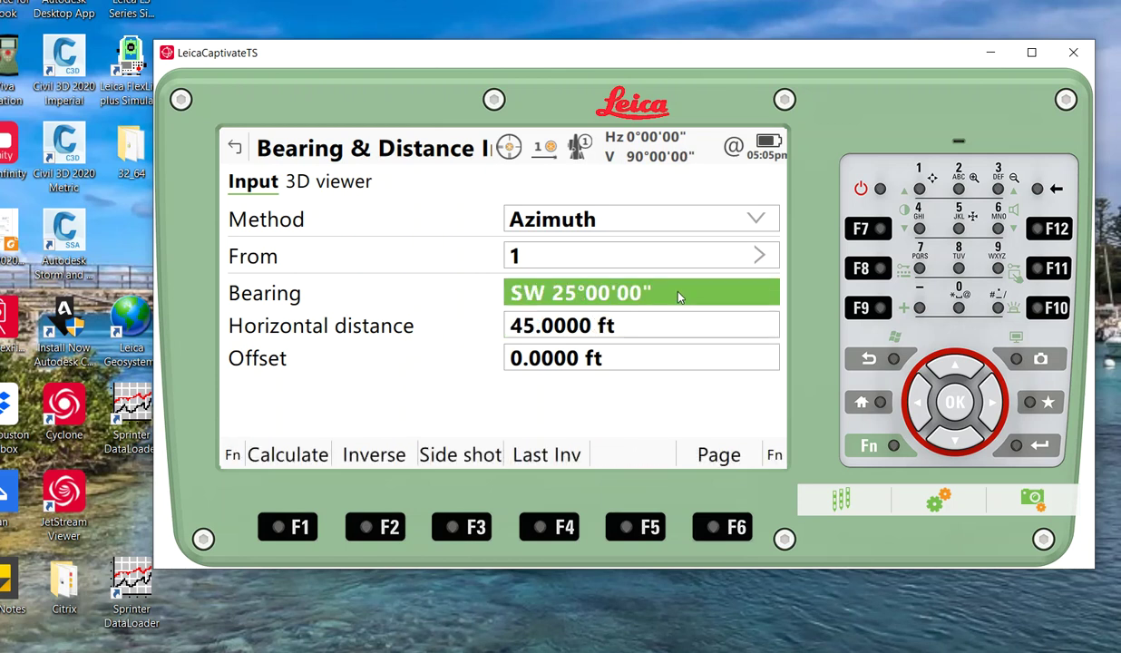
Set Hz angle display to North azimuth in Regional settings and enter azimuth 145°
click(1033, 404)
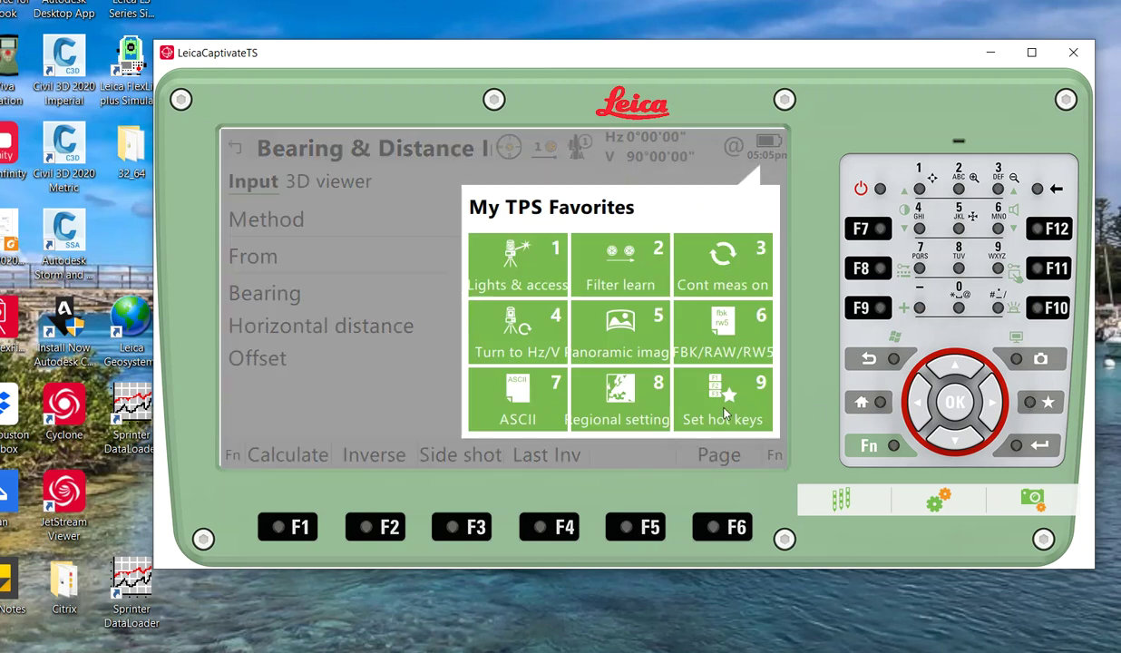
click(617, 407)
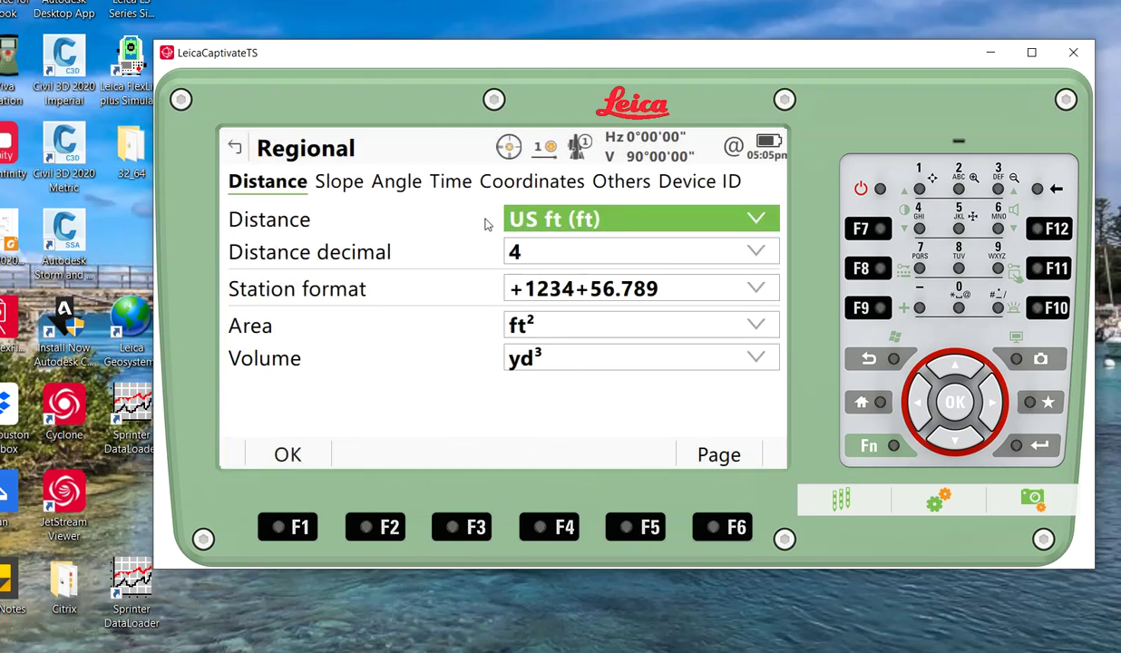
click(413, 183)
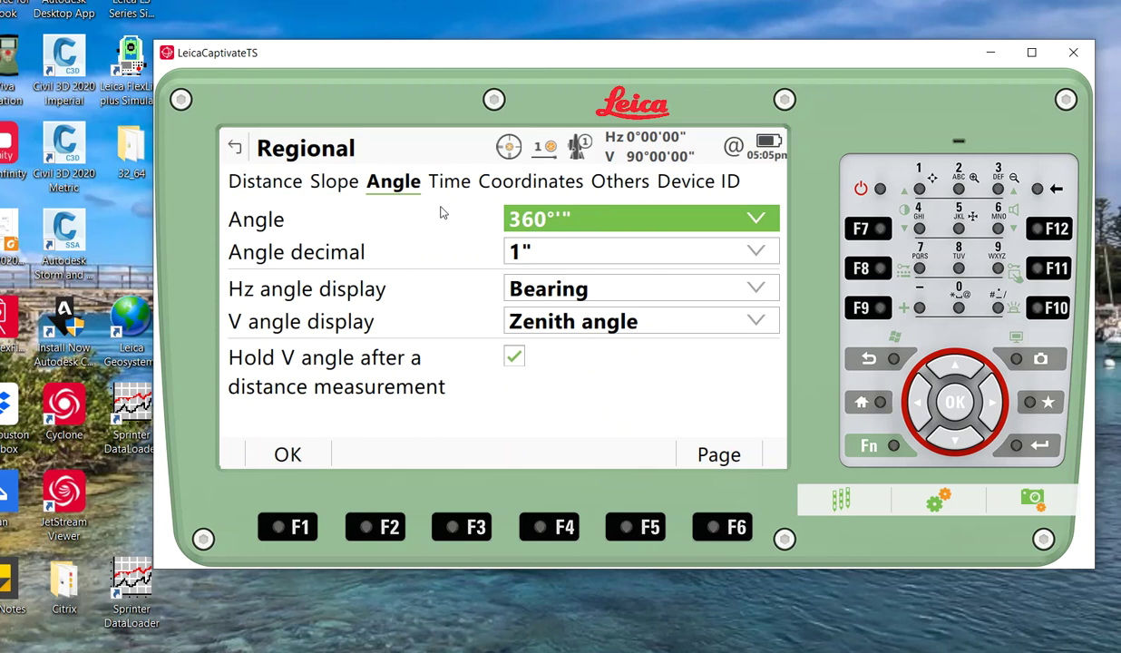
click(547, 292)
click(552, 316)
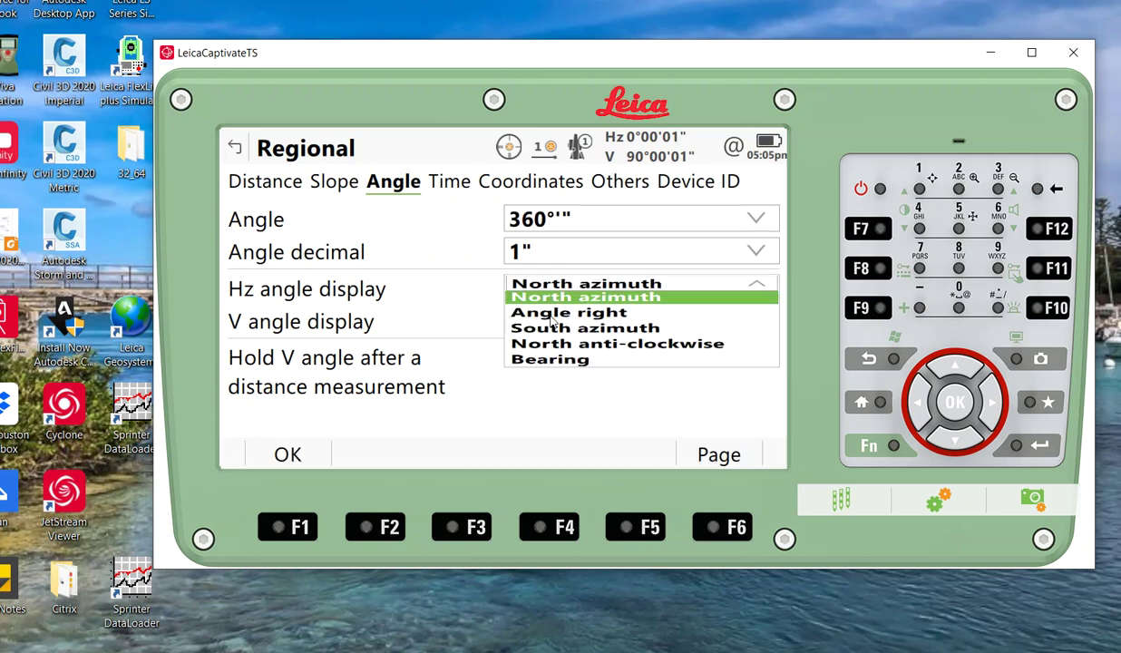
click(290, 456)
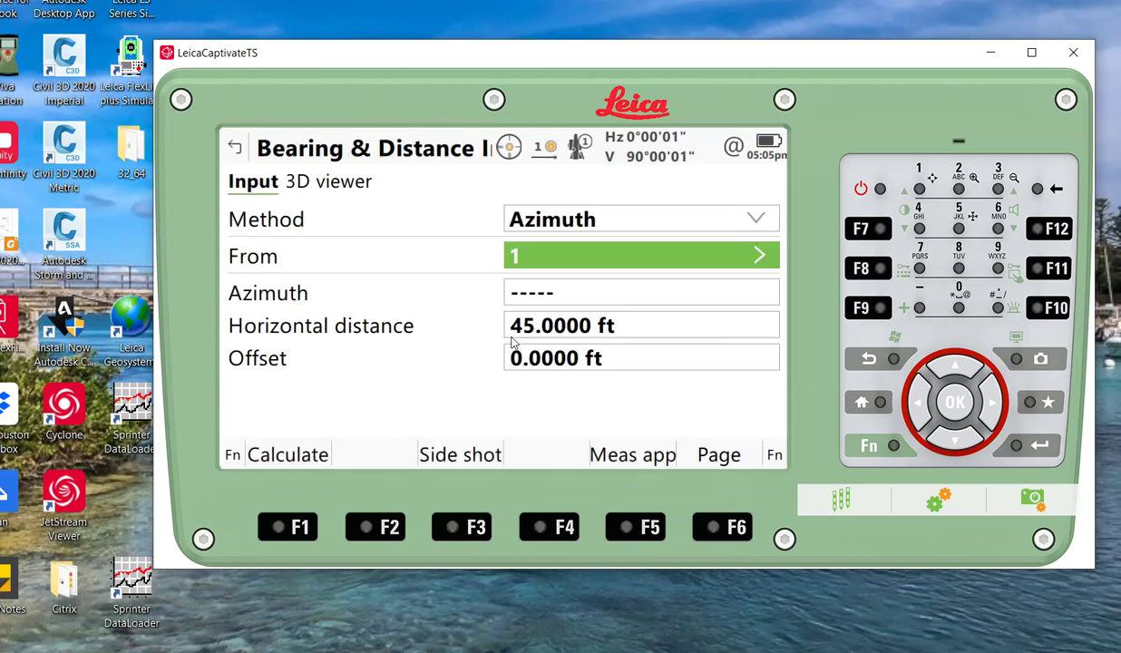
click(542, 301)
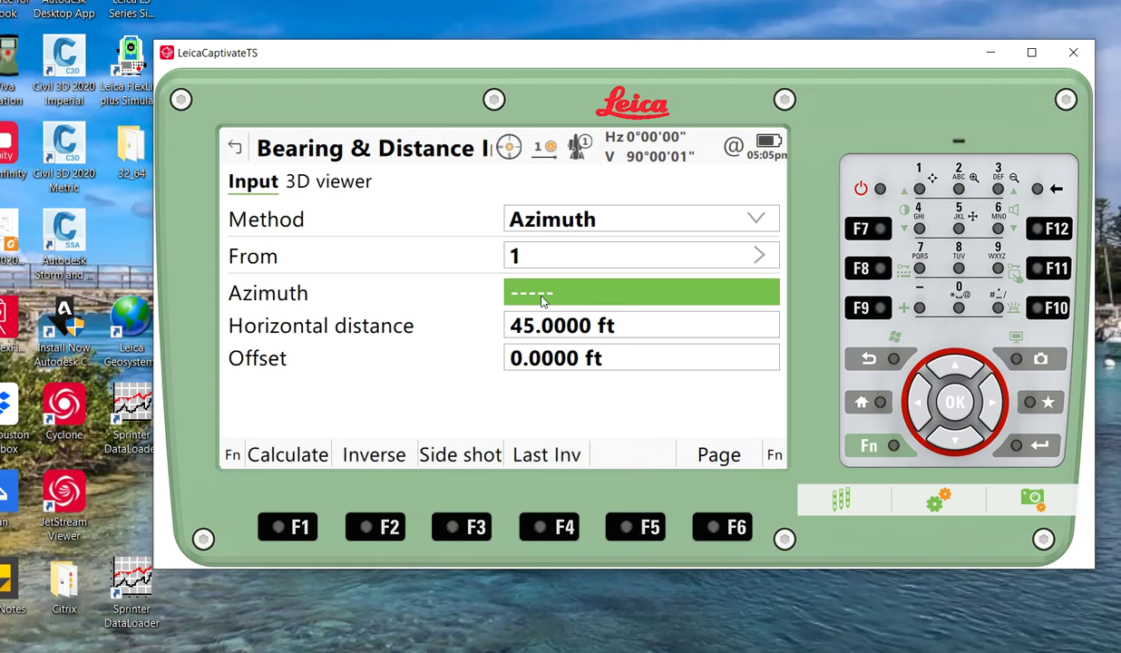
text(145°00'00")
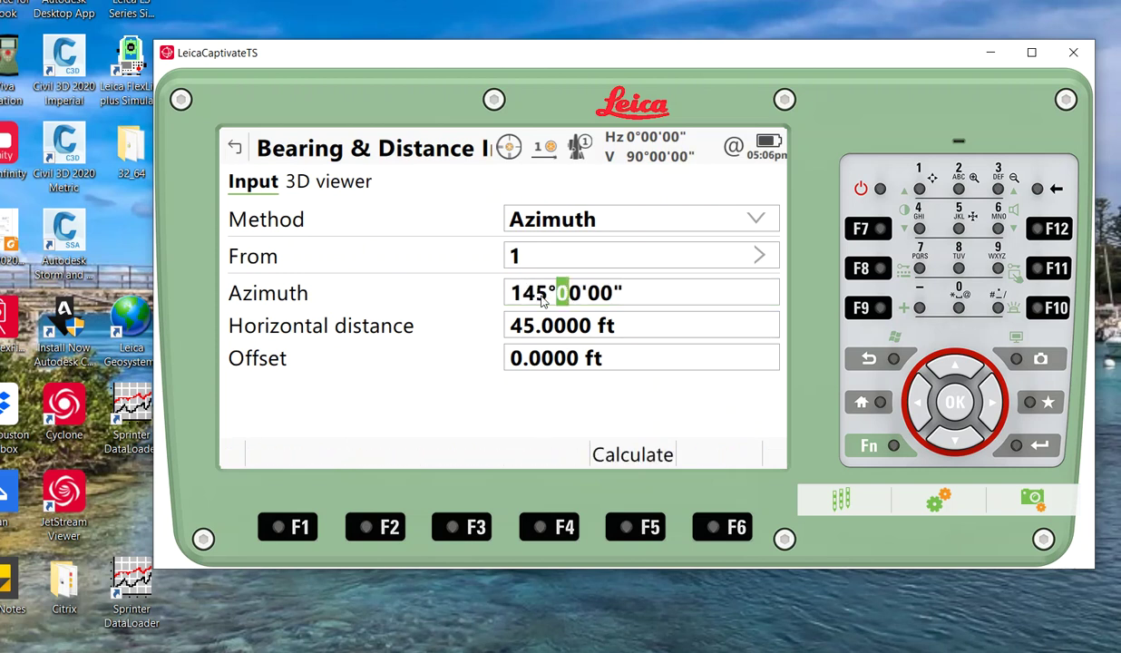
key(Return)
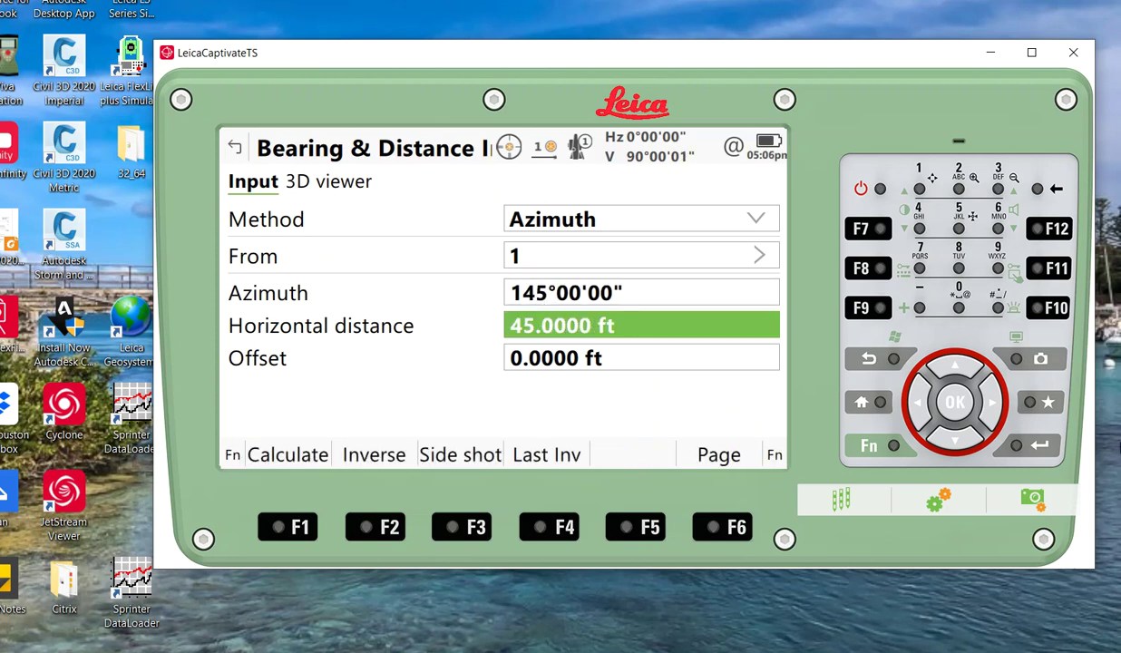
Change the Hz angle display in Regional settings to Bearing and apply it
click(1046, 406)
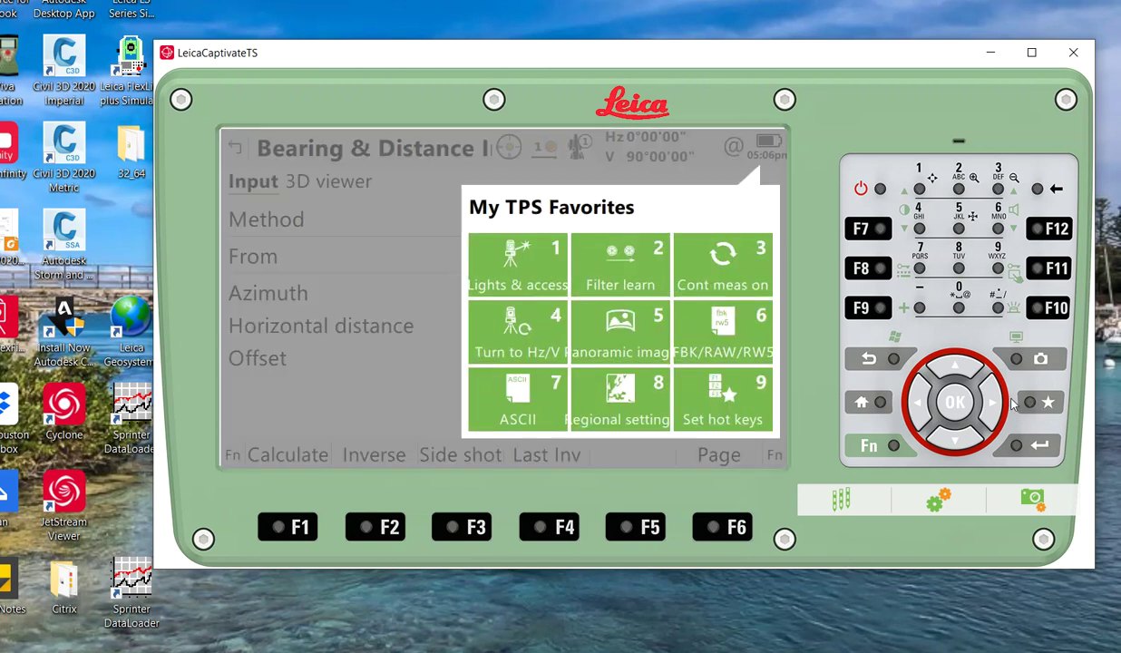
click(601, 398)
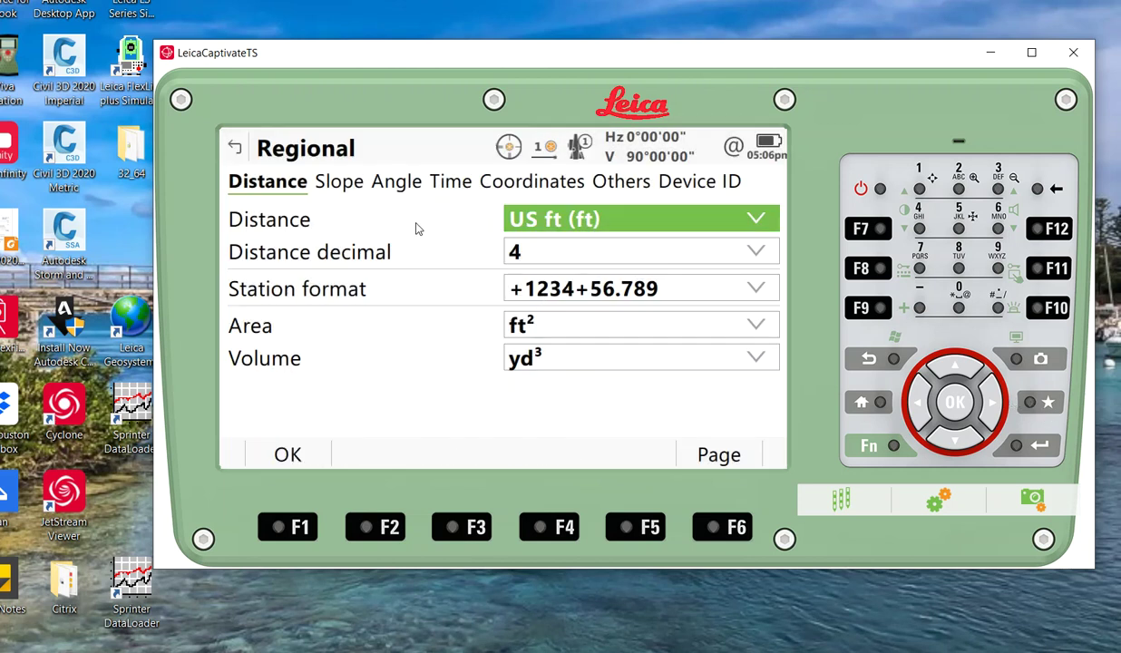
click(413, 188)
click(519, 286)
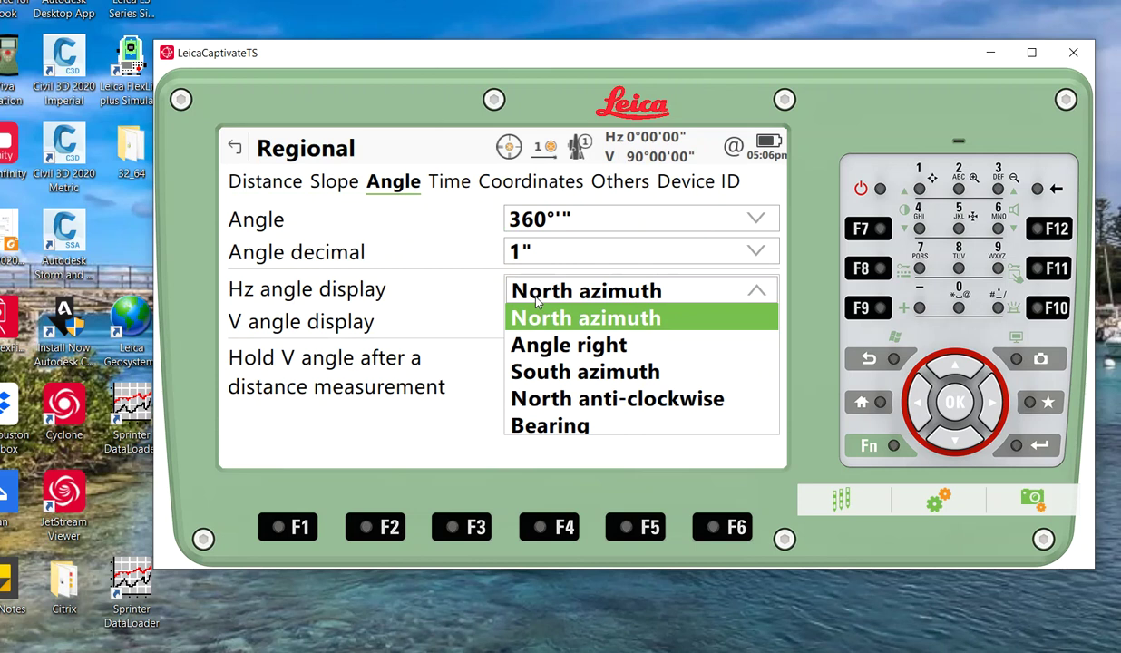
click(548, 419)
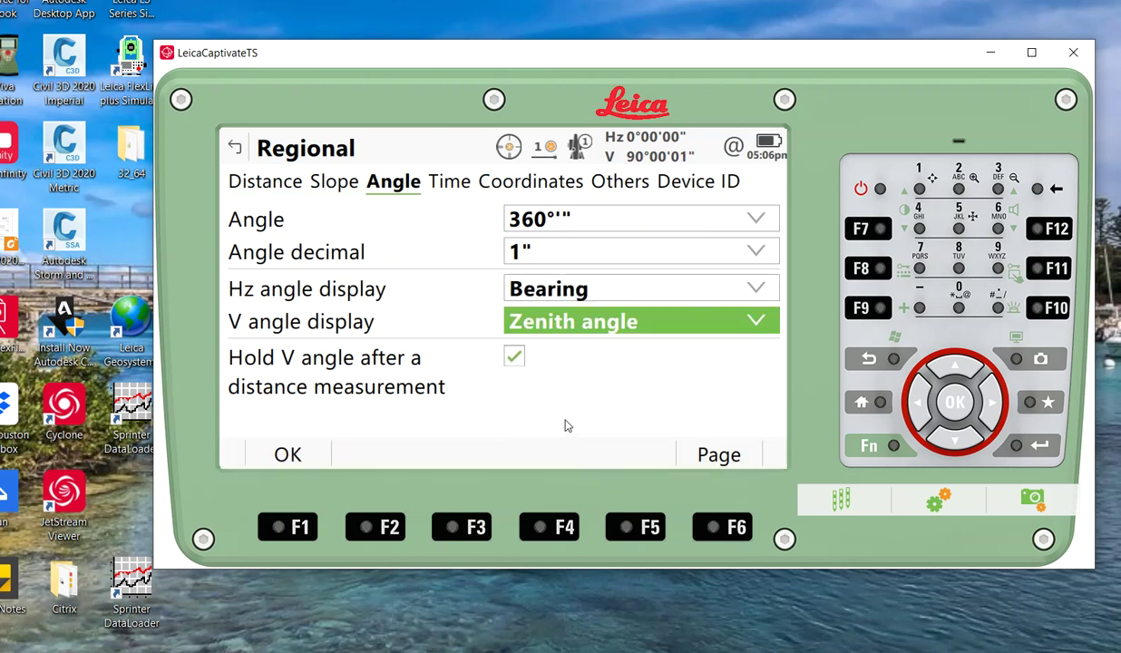
click(308, 463)
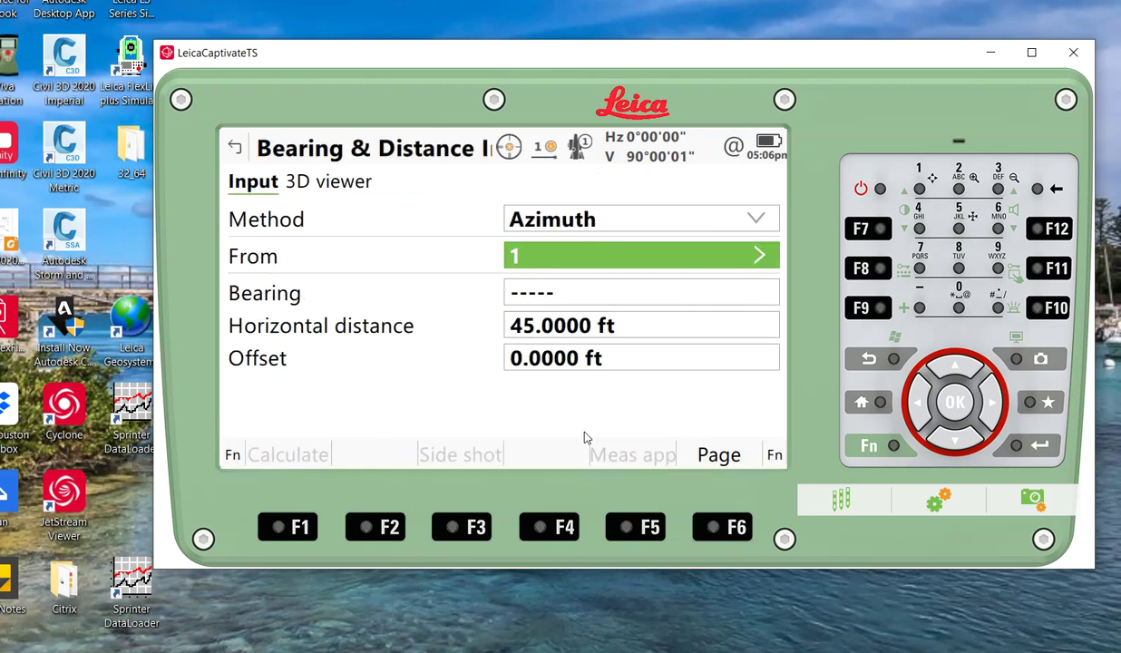
click(535, 303)
Enter bearing SW 25°00'00" and preview the computed new point in the viewer
click(551, 304)
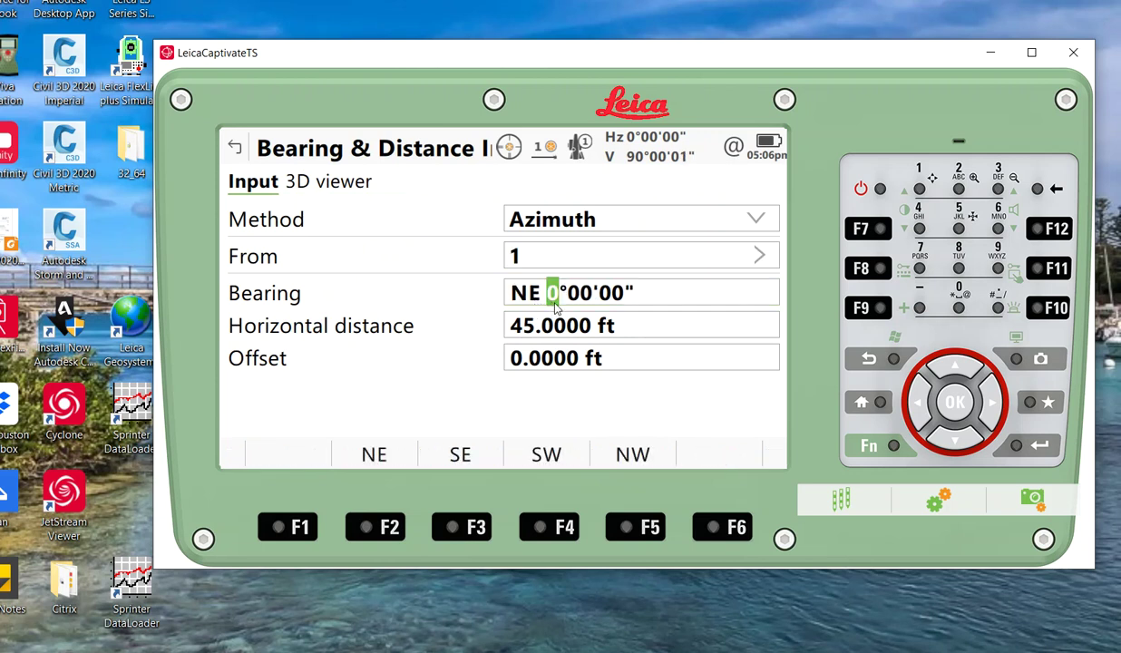
click(541, 454)
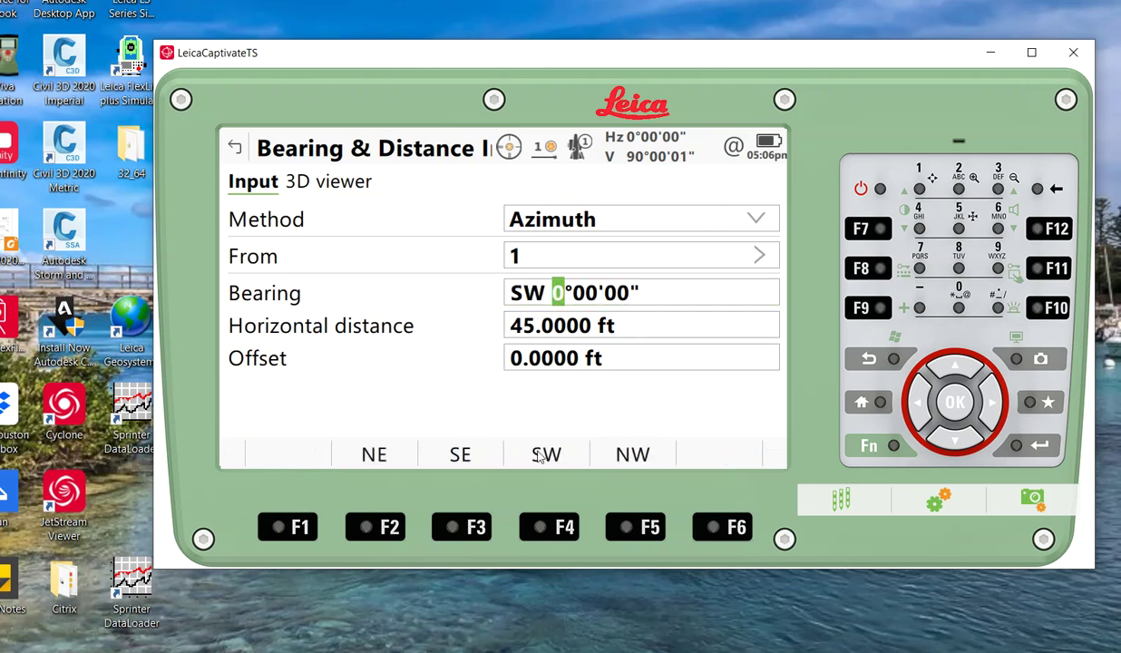
text(25)
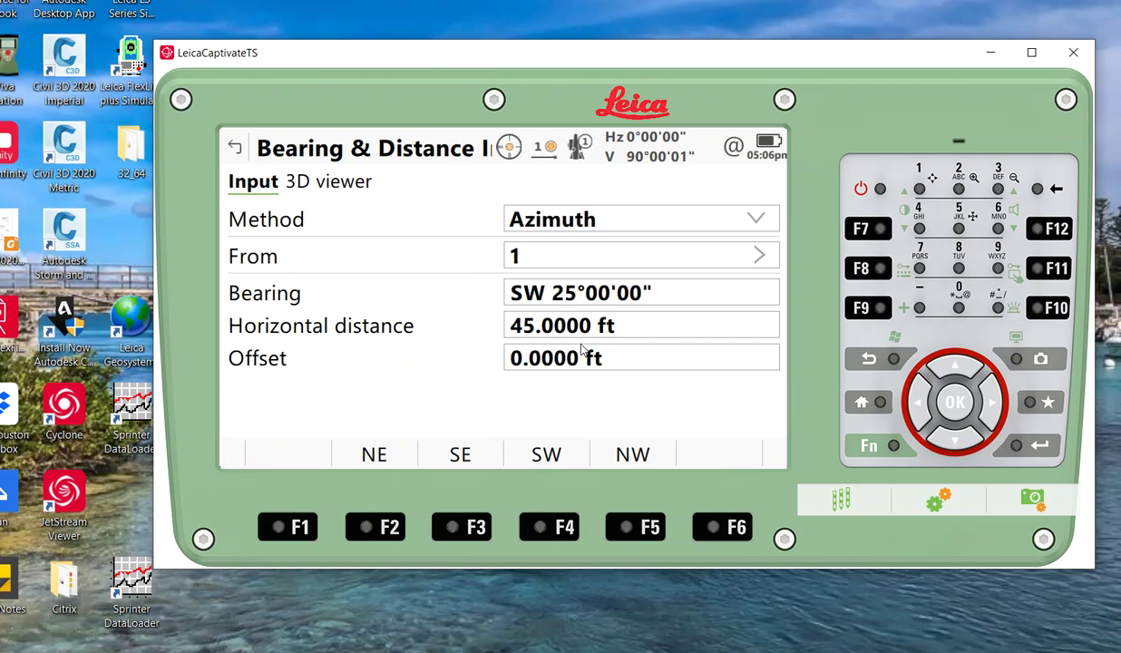
key(Return)
click(367, 183)
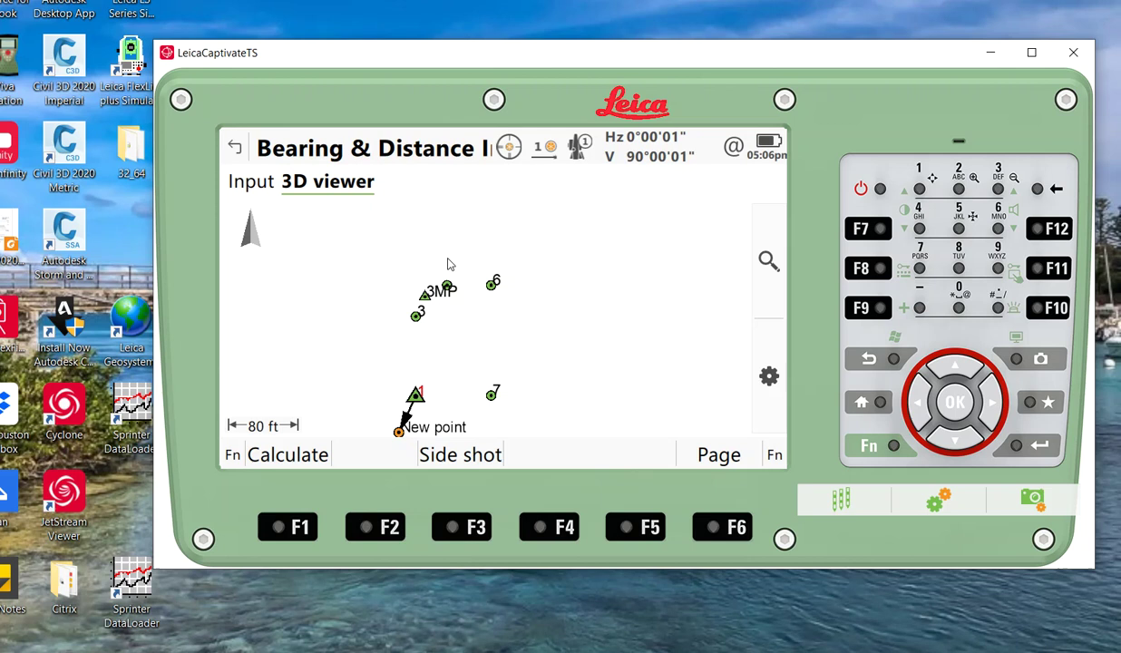
Exit Bearing & distance to the Home screen and open job 2's point data
click(254, 181)
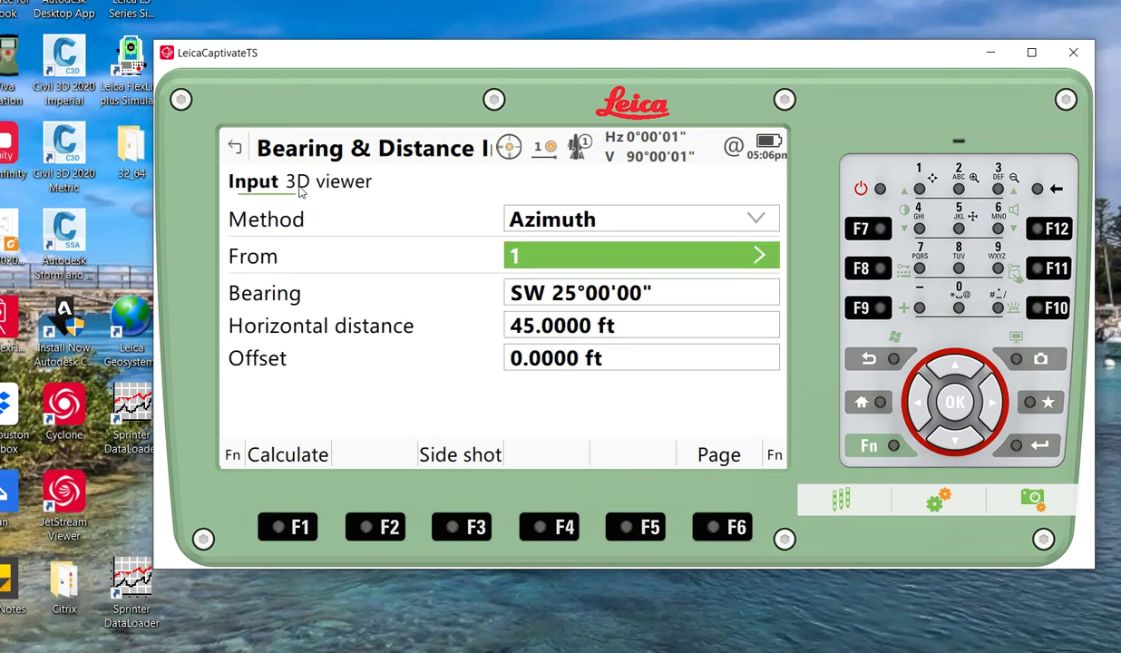
click(894, 361)
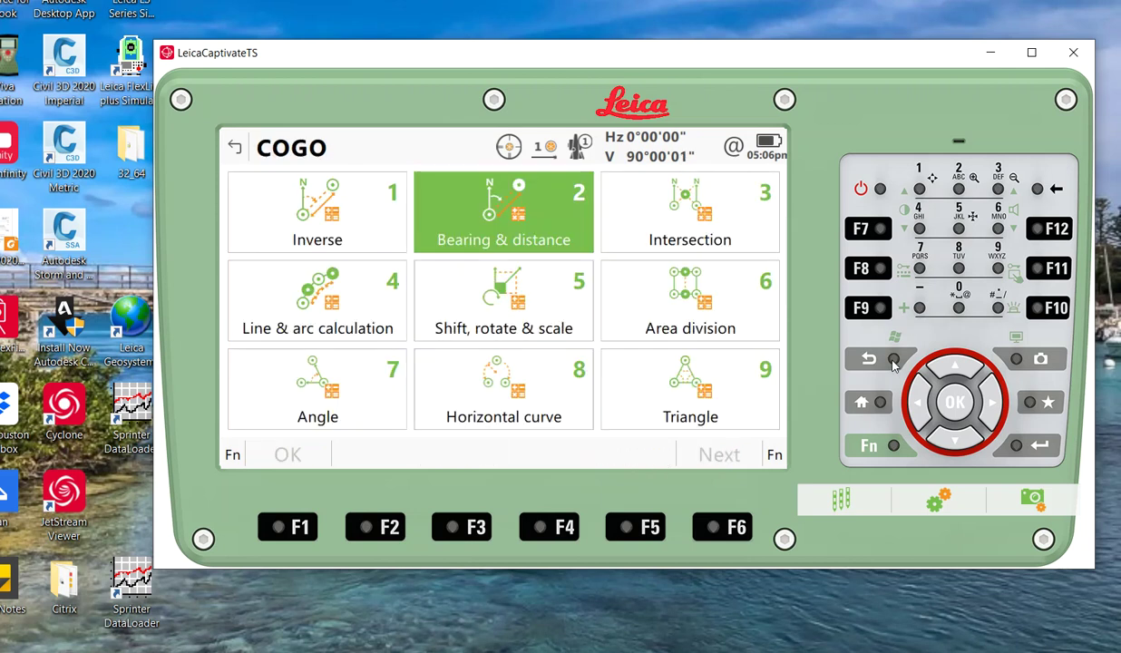
click(893, 361)
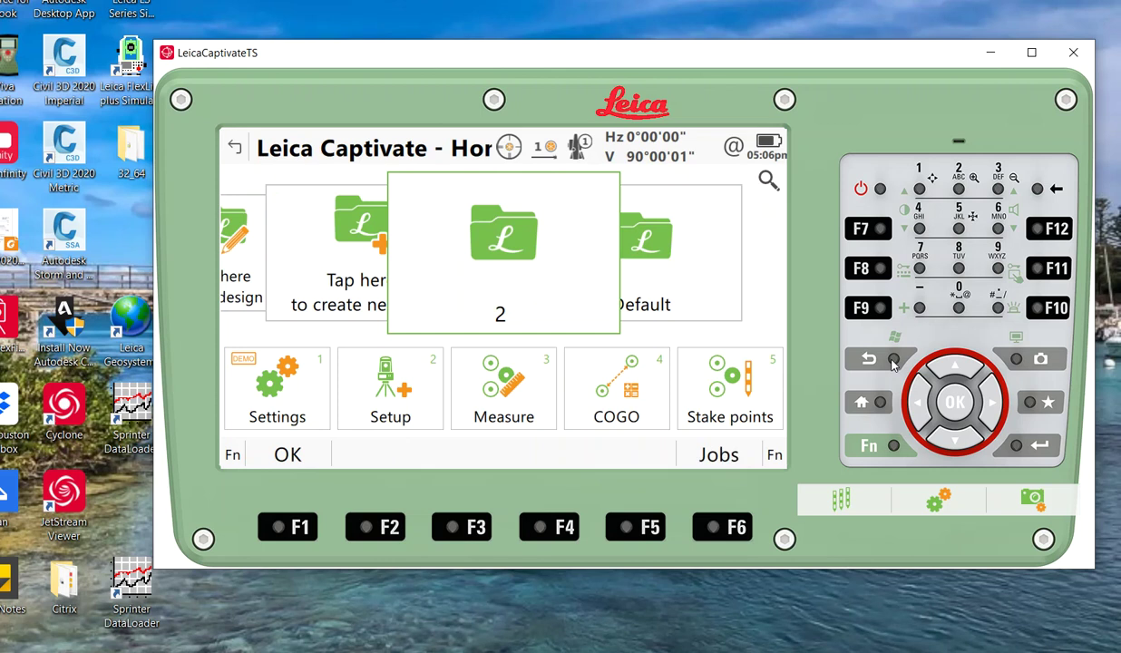
click(882, 275)
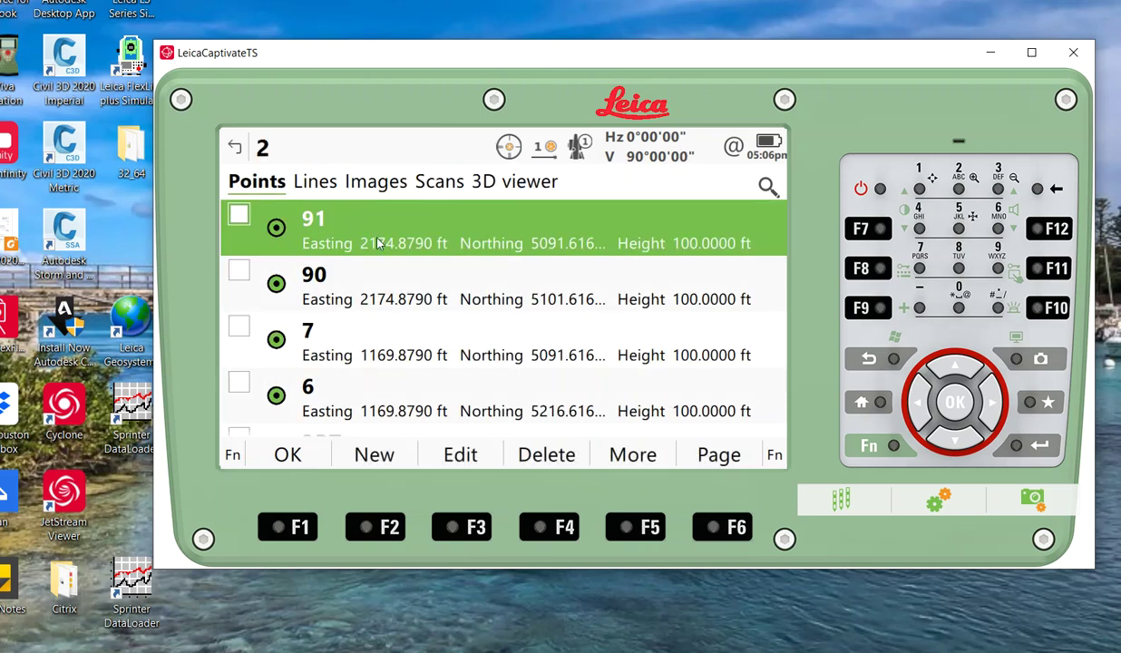
View job 2's points in the 3D viewer, then show the job's Lines tab
click(496, 184)
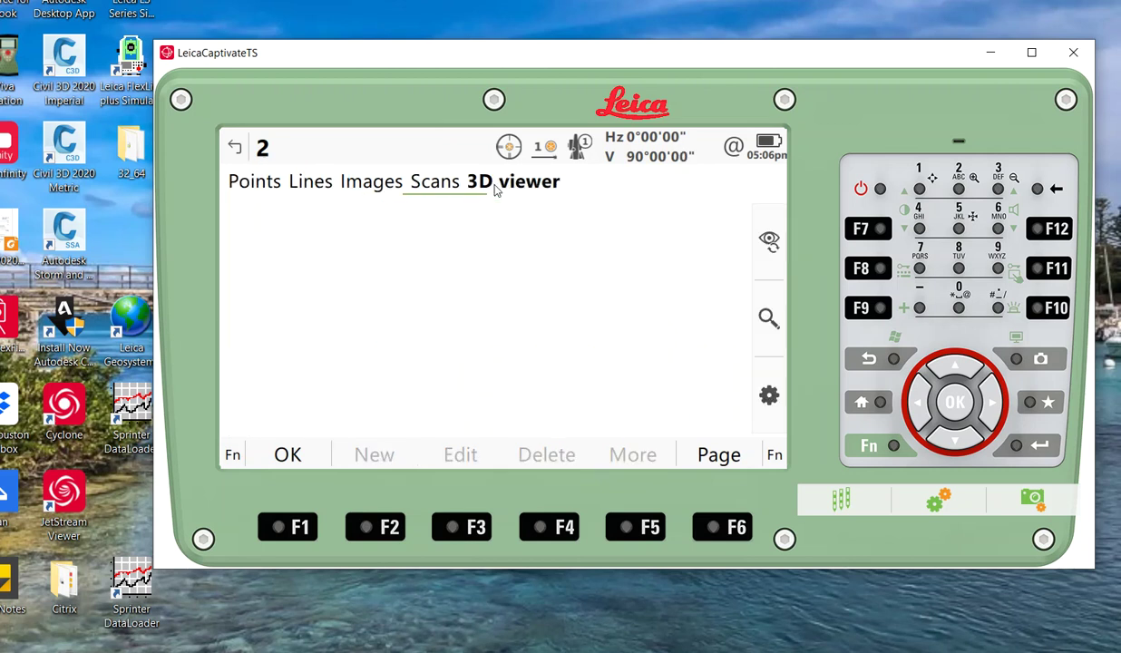
click(308, 182)
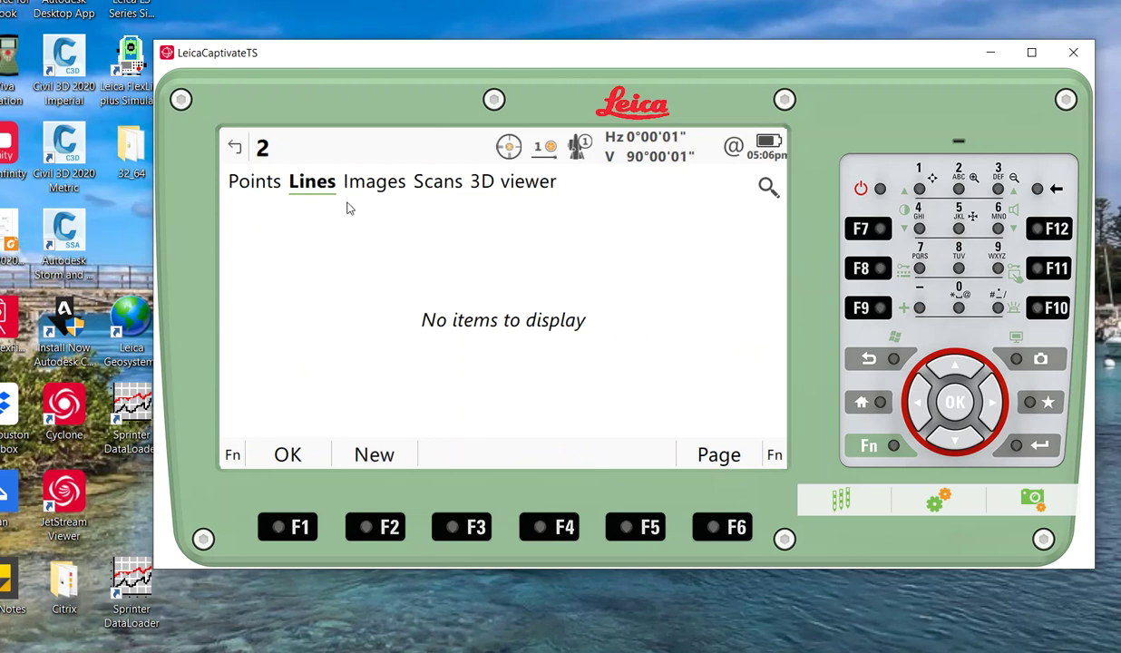
Create a new line with ID Lot1, store it, and open its geometry
click(387, 463)
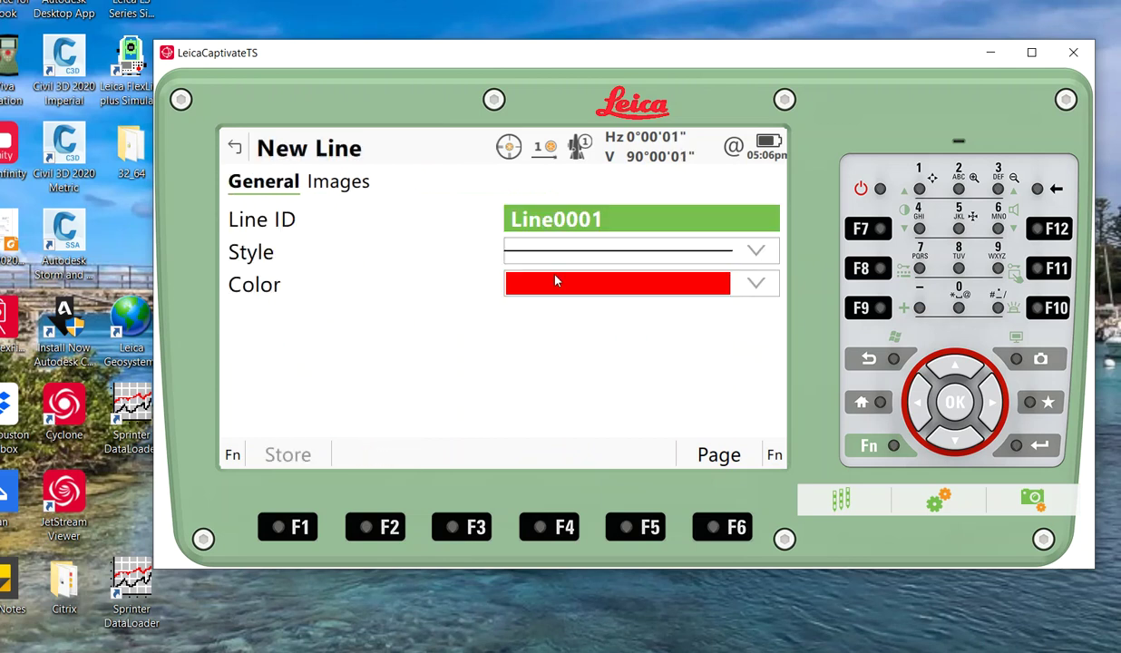
click(599, 225)
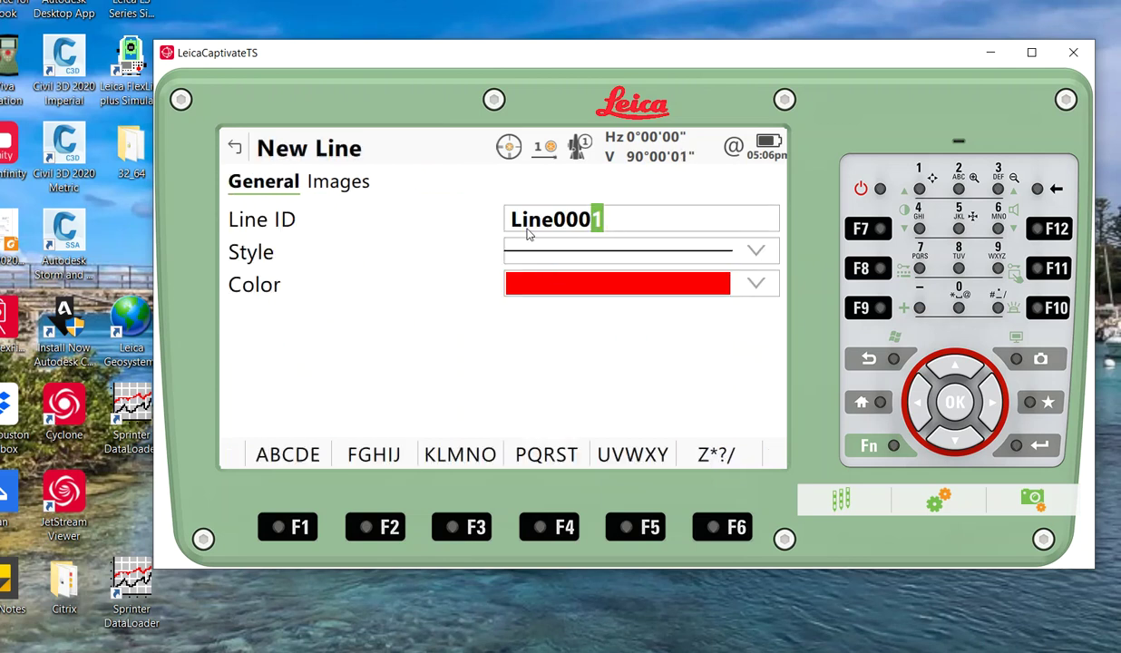
key(BackSpace)
key(BackSpace)
key(BackSpace)
key(BackSpace)
key(BackSpace)
key(BackSpace)
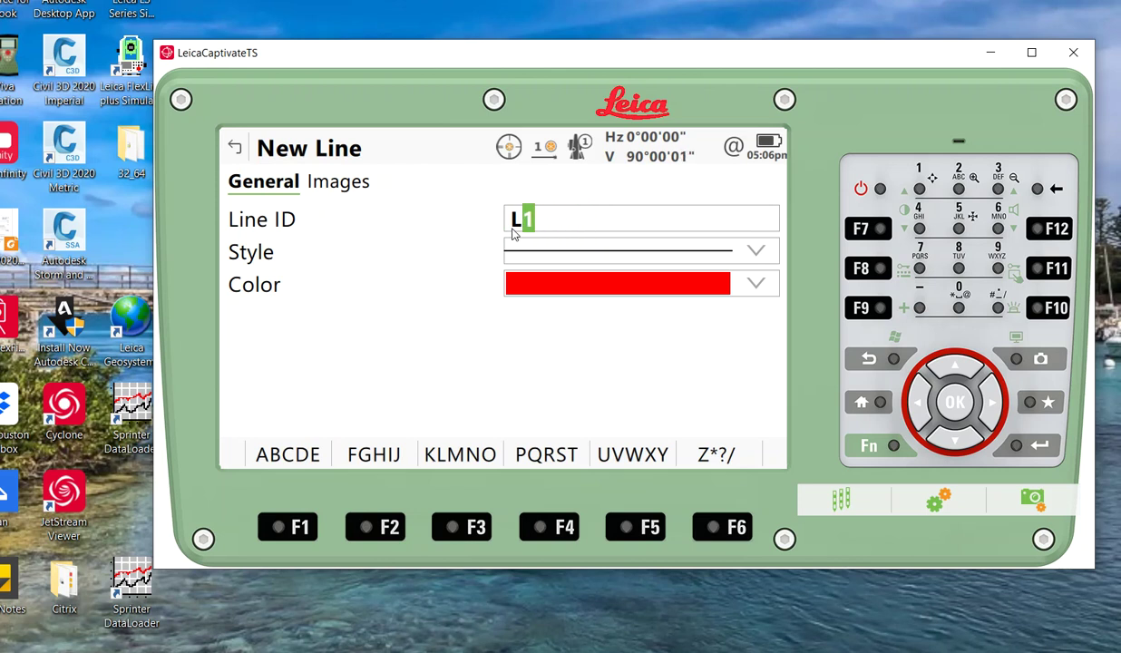
text(ot)
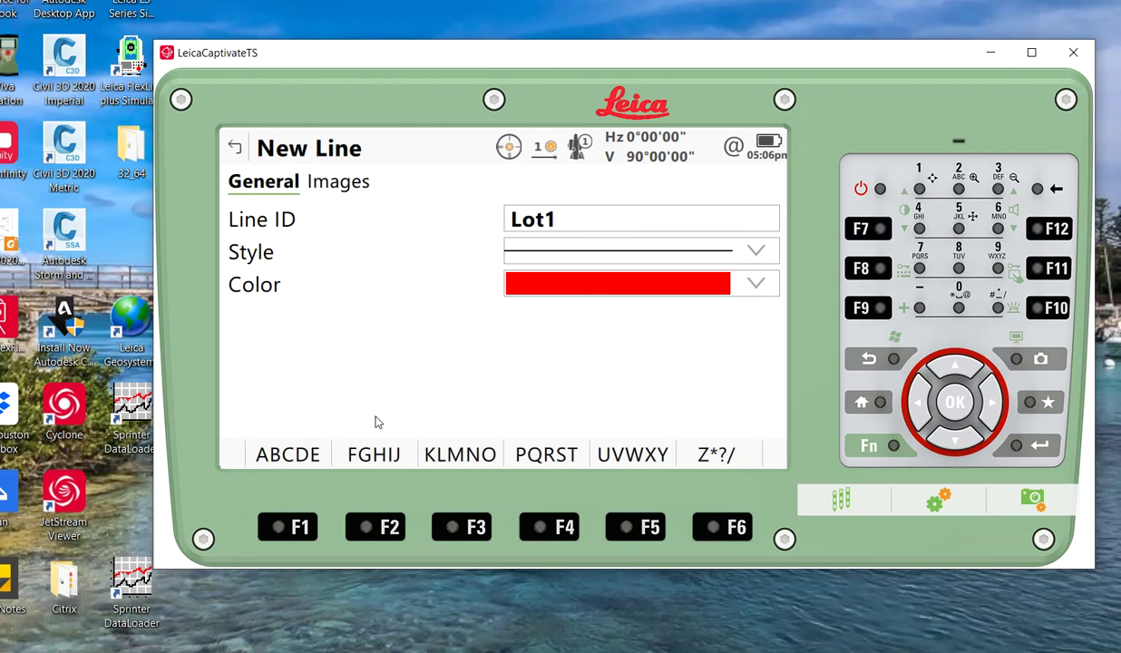
key(Return)
click(290, 453)
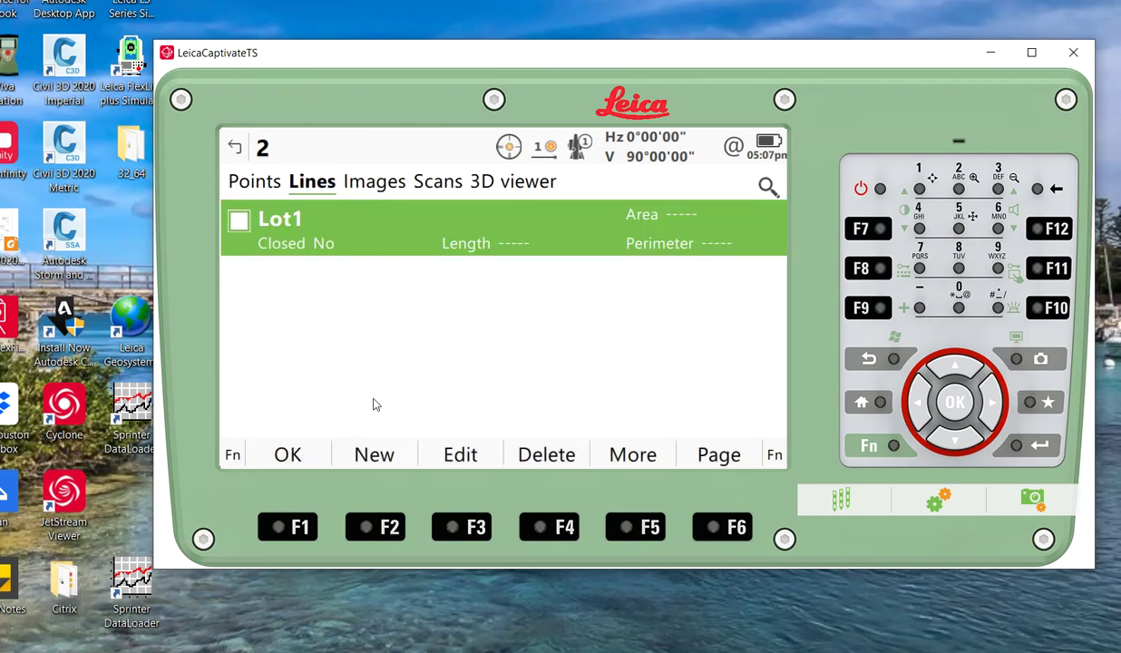
click(463, 454)
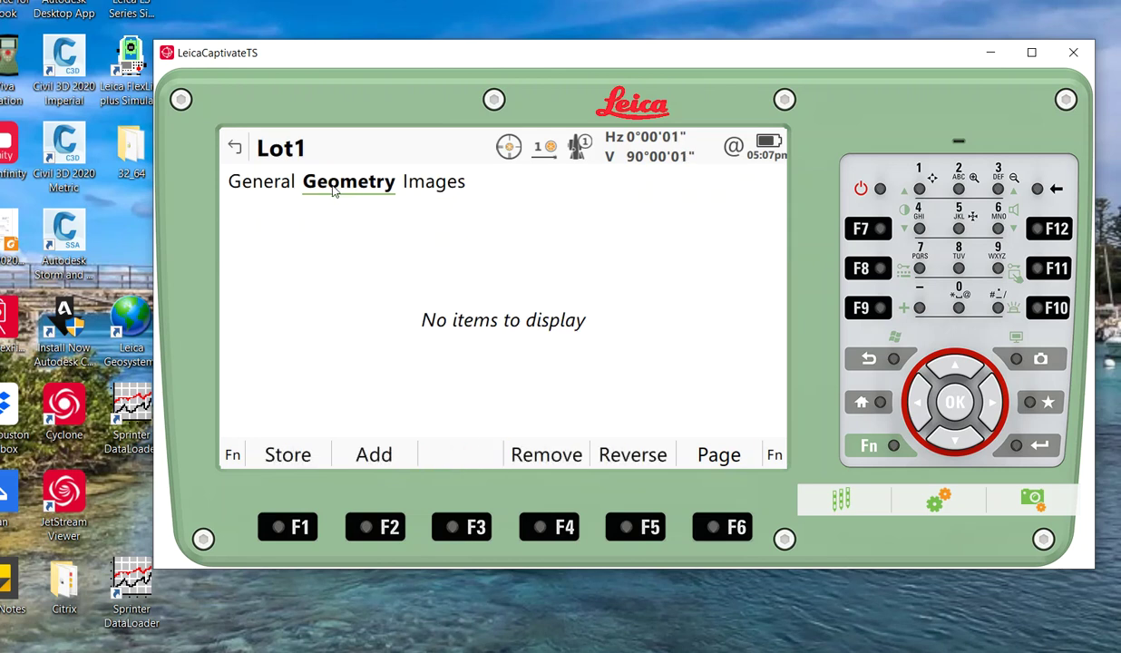
Add a Begin line node at point 1 to Lot1's geometry
click(372, 452)
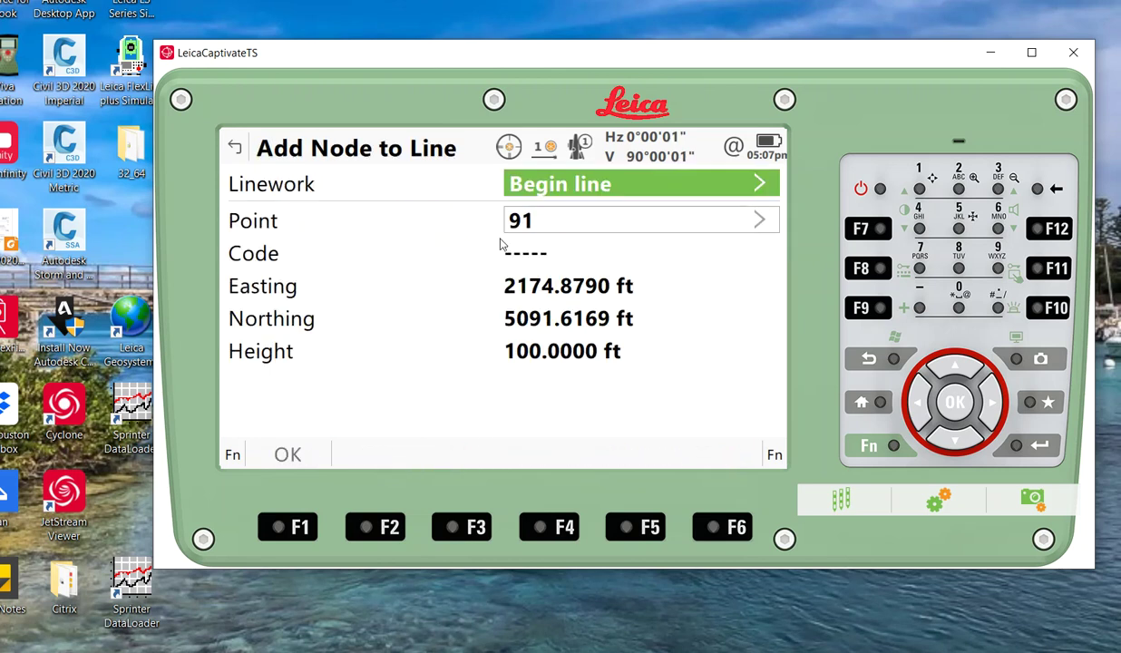
click(564, 187)
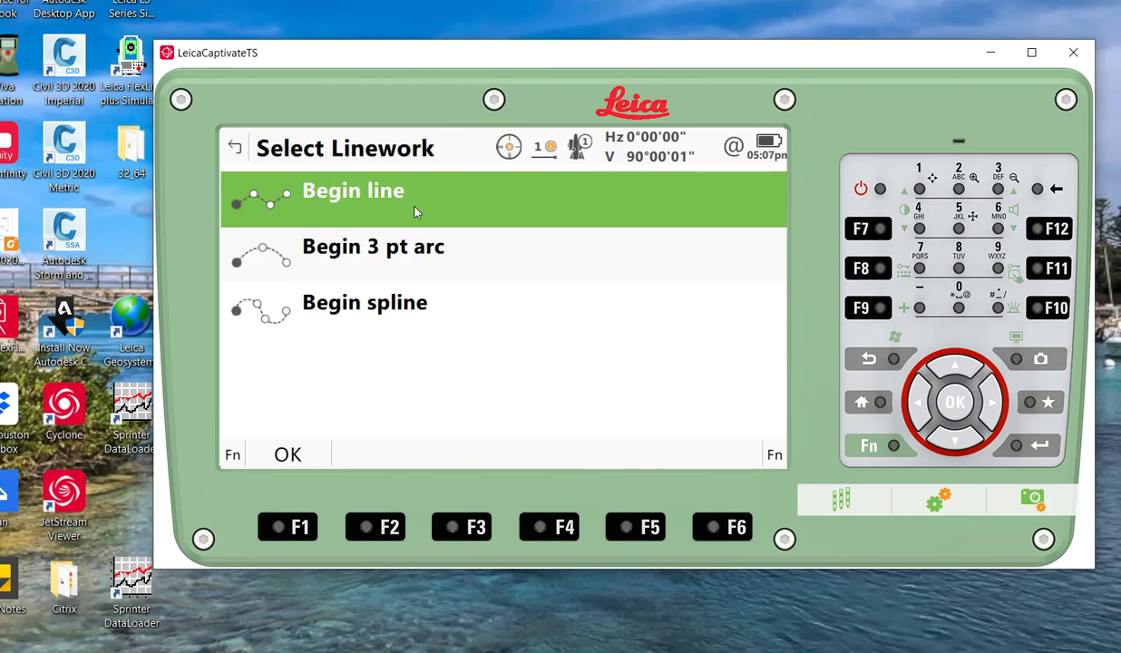
click(292, 460)
click(555, 225)
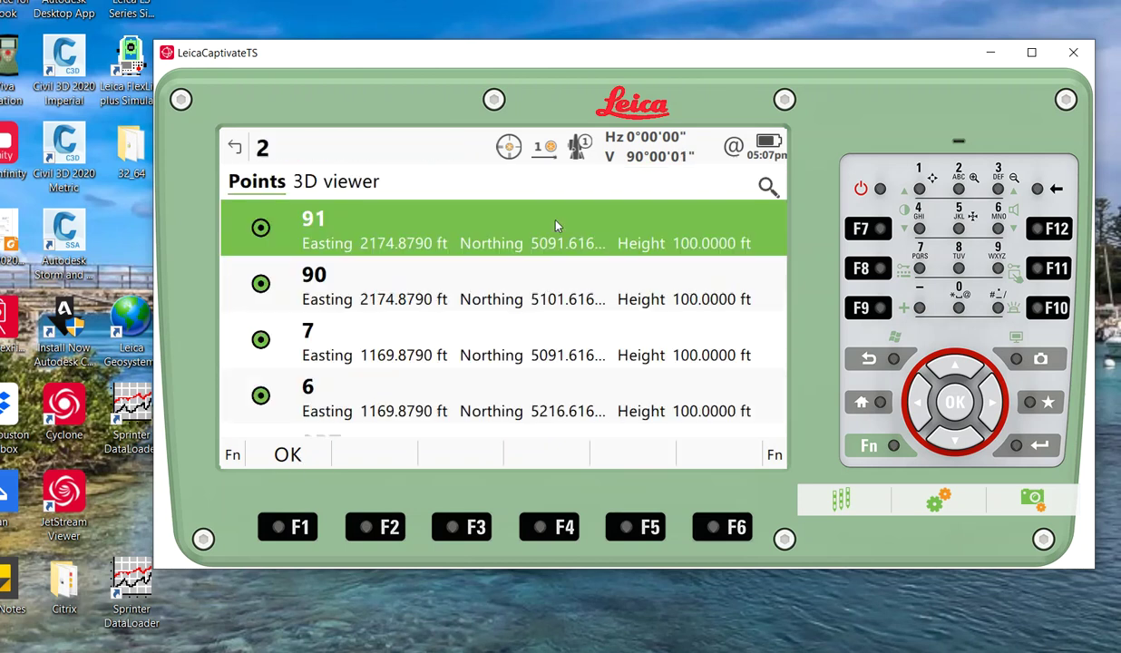
click(348, 184)
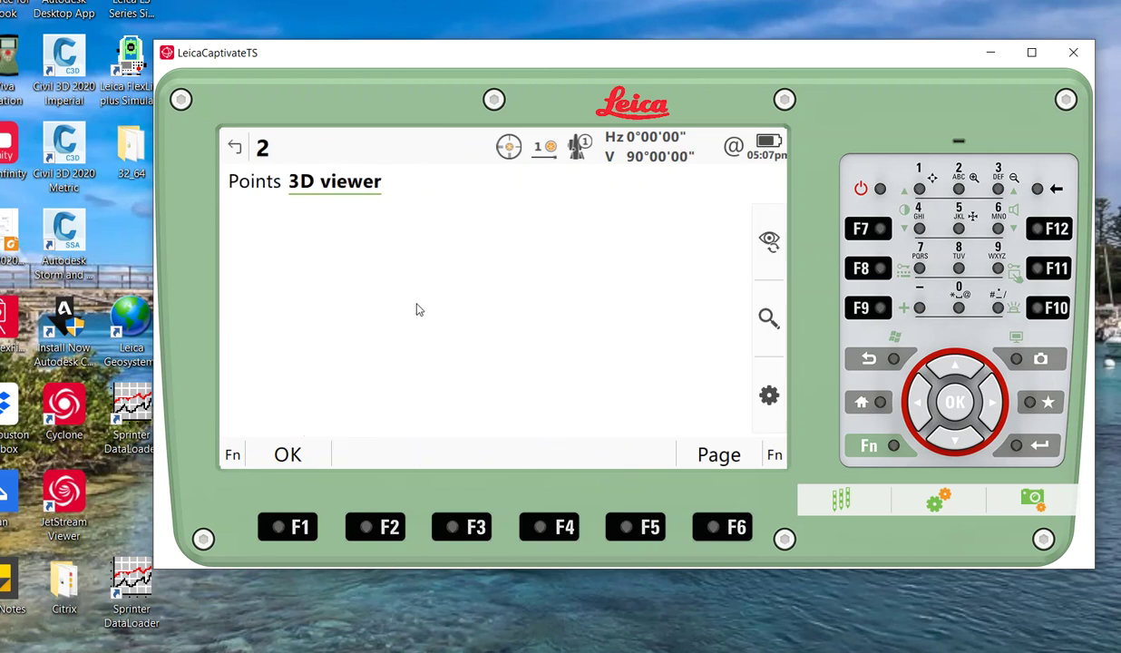
click(257, 182)
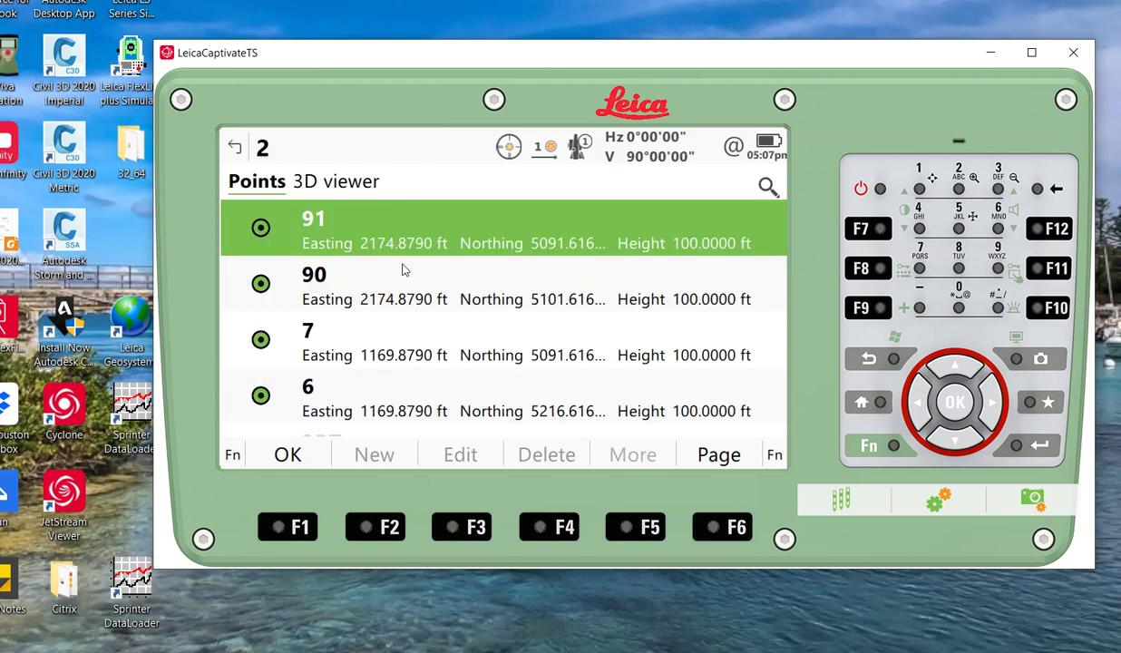
text(1)
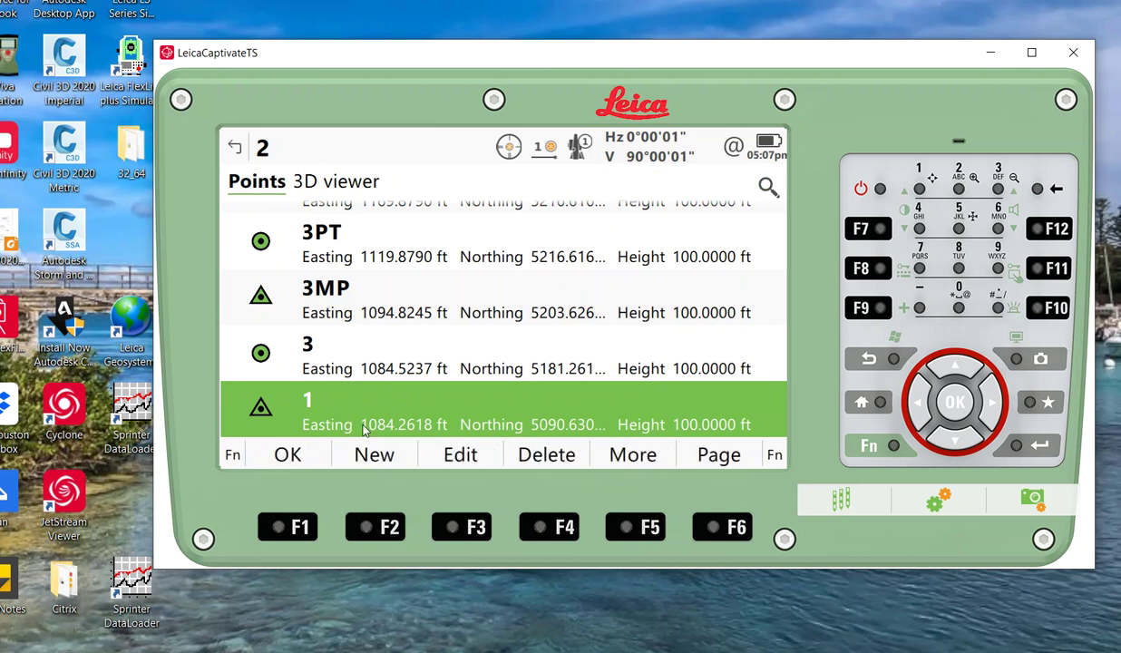
click(368, 428)
Store the point 1 node and add point 3 as a Begin 3 pt arc node
click(299, 459)
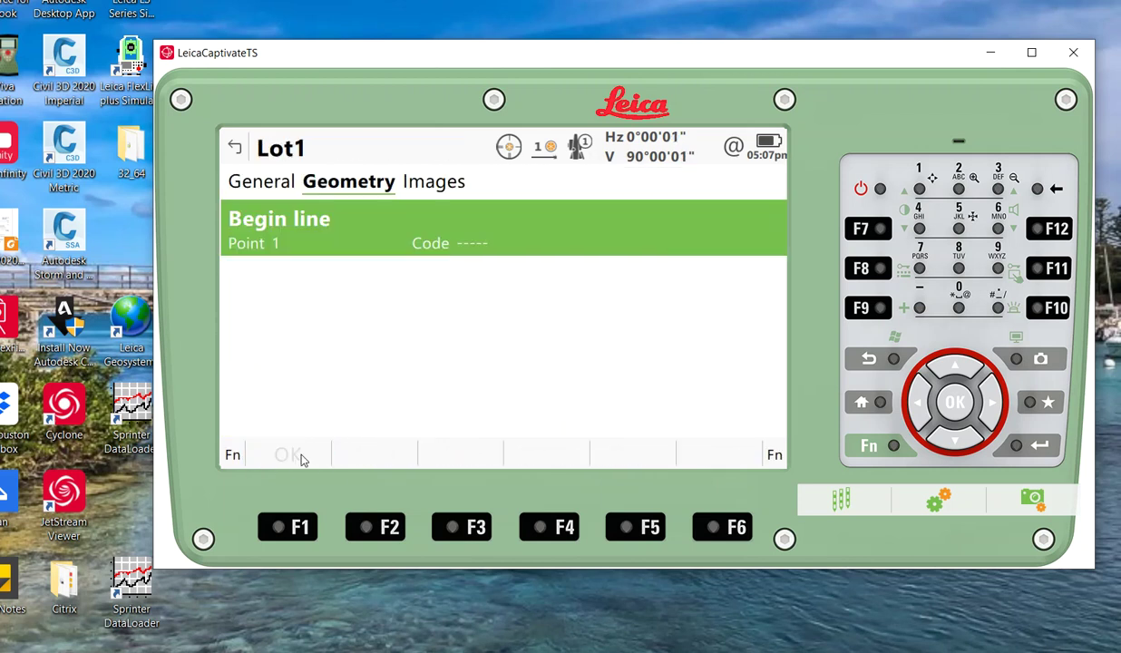
click(379, 457)
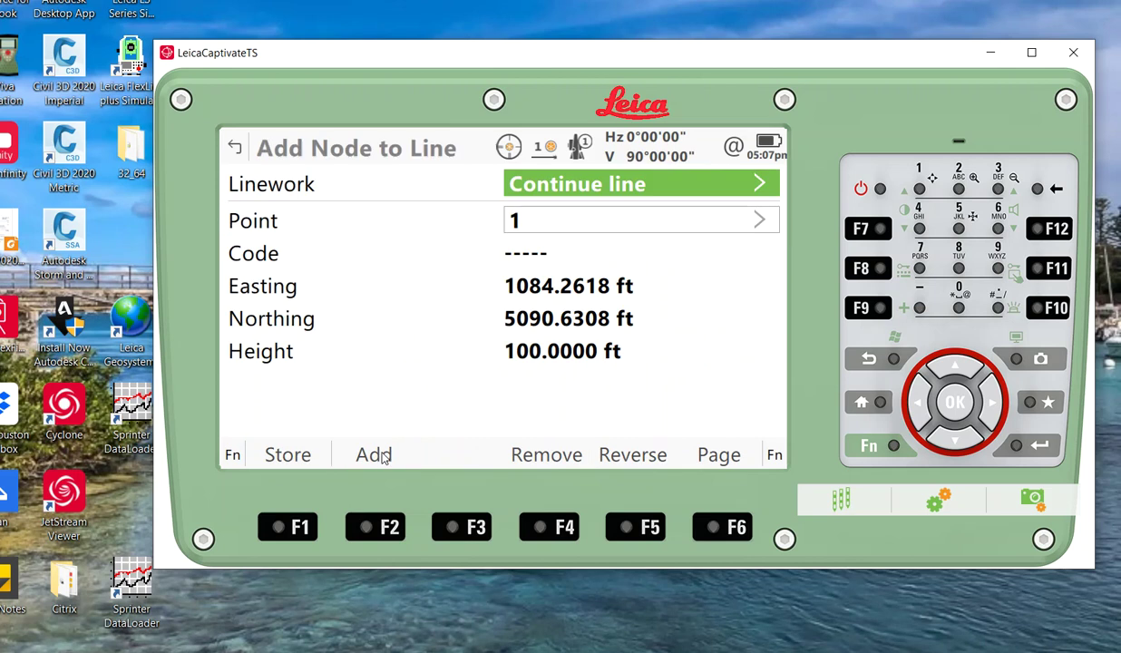
click(571, 228)
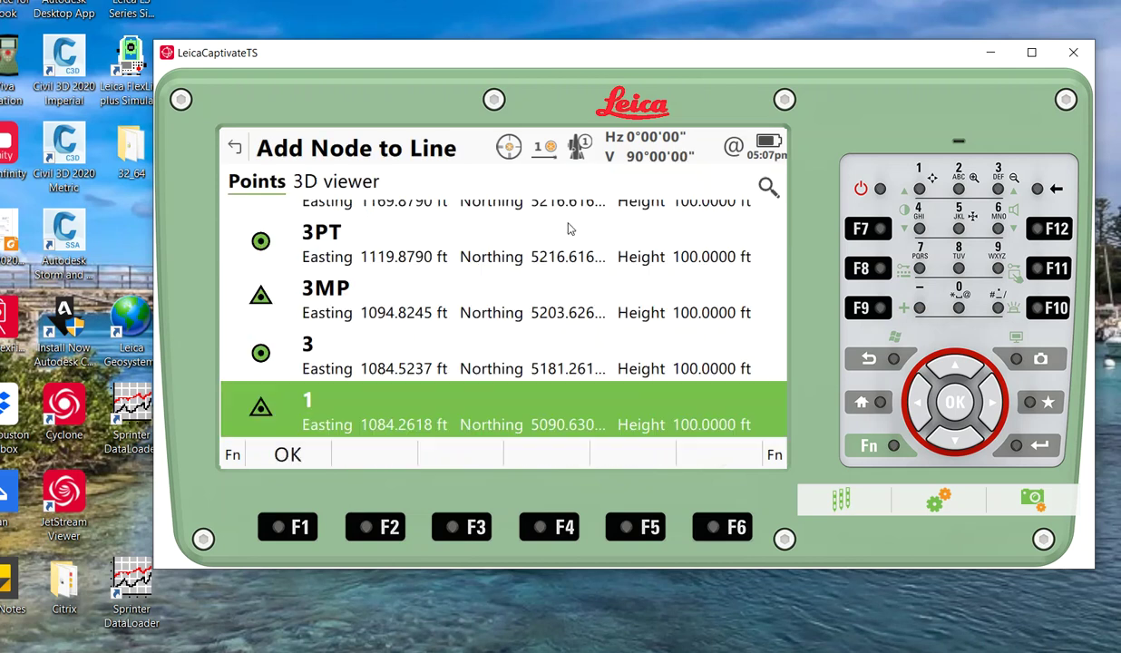
click(402, 358)
click(313, 451)
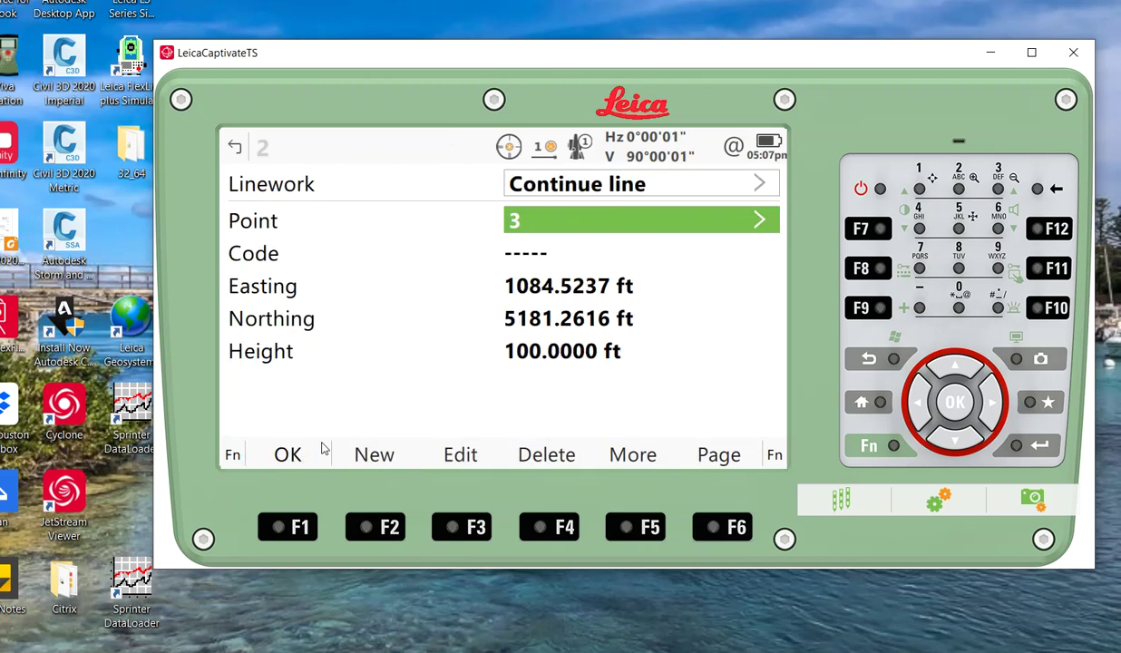
click(573, 184)
click(430, 252)
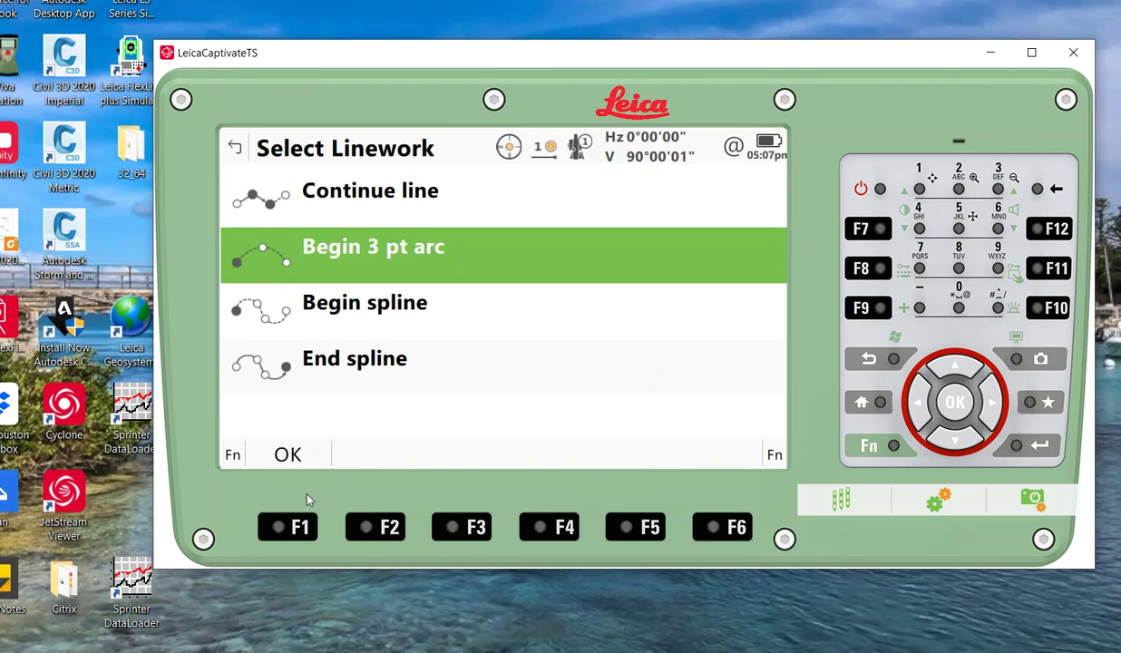
click(296, 449)
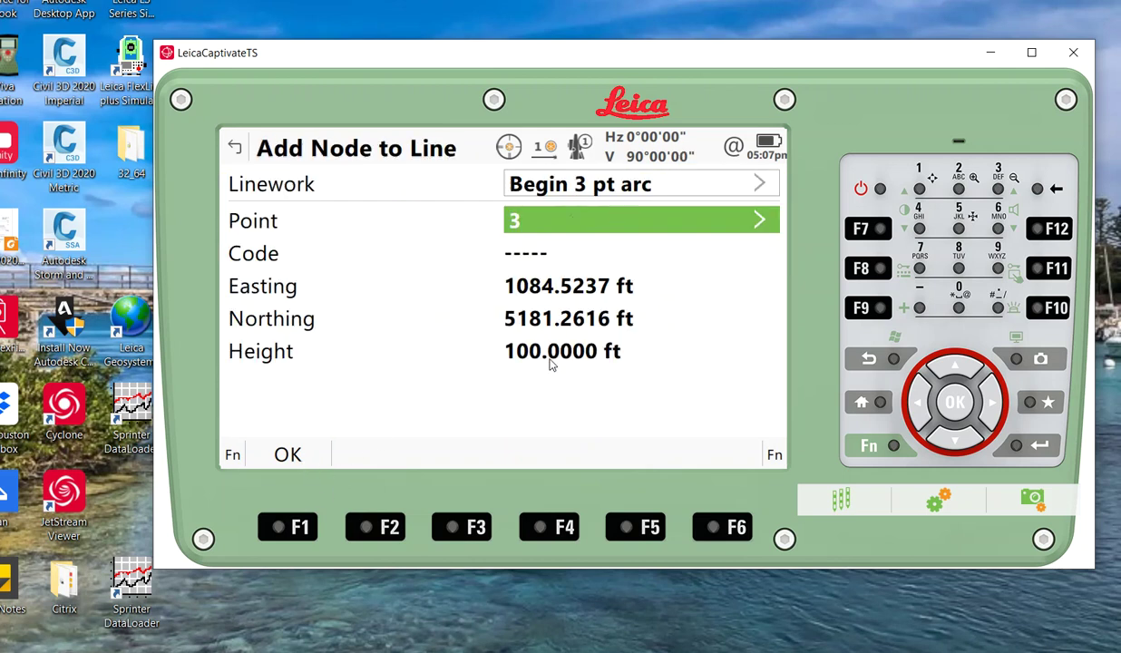
click(319, 458)
Add point 3MP to Lot1 as a Cont 3 pt arc node
click(361, 461)
click(603, 186)
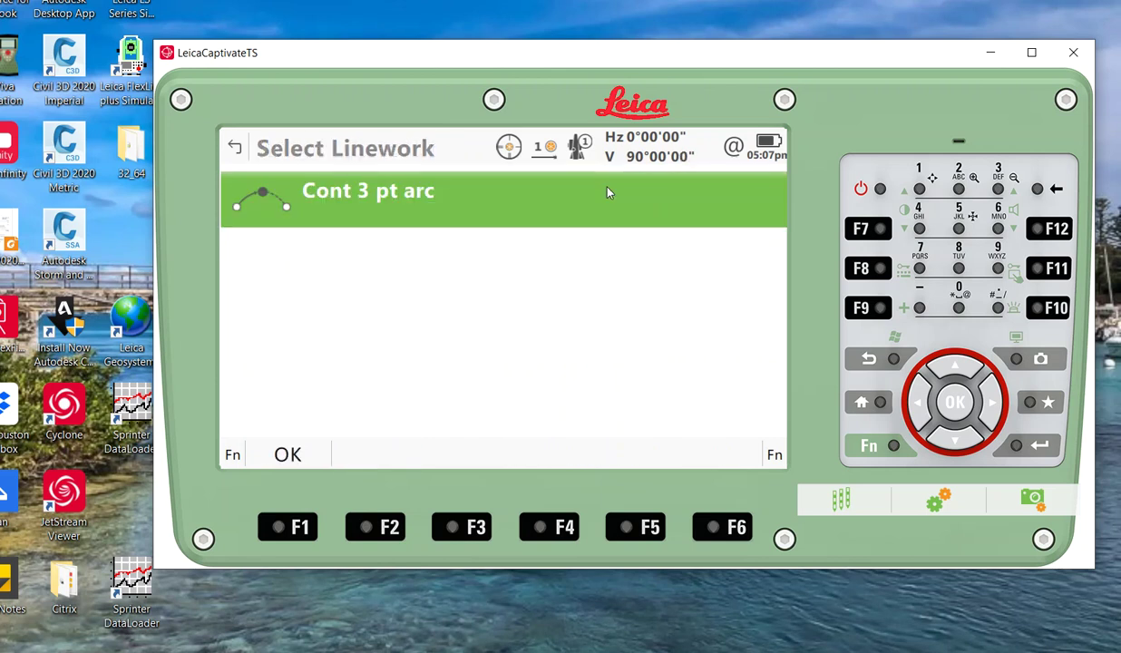
click(288, 453)
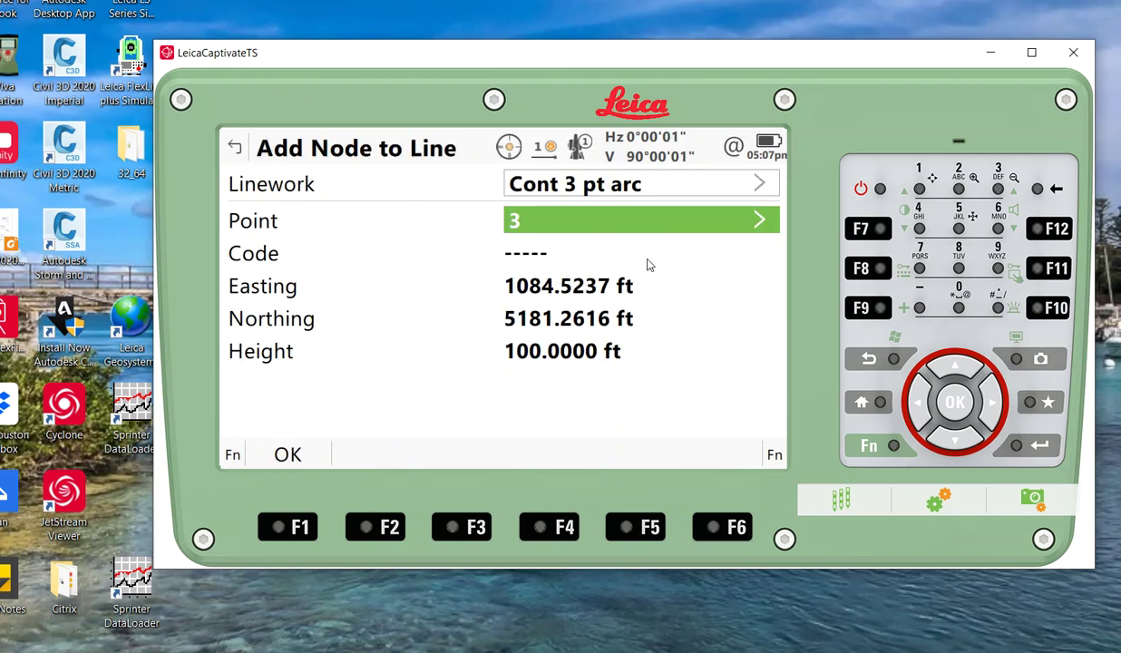
click(613, 227)
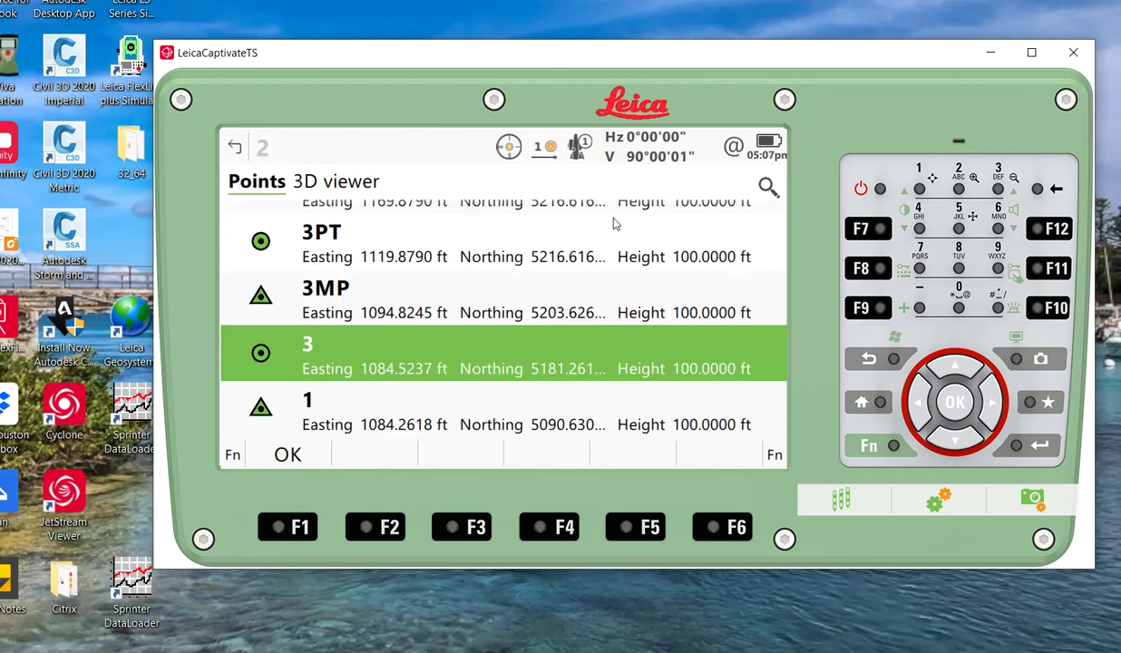
click(379, 312)
click(302, 458)
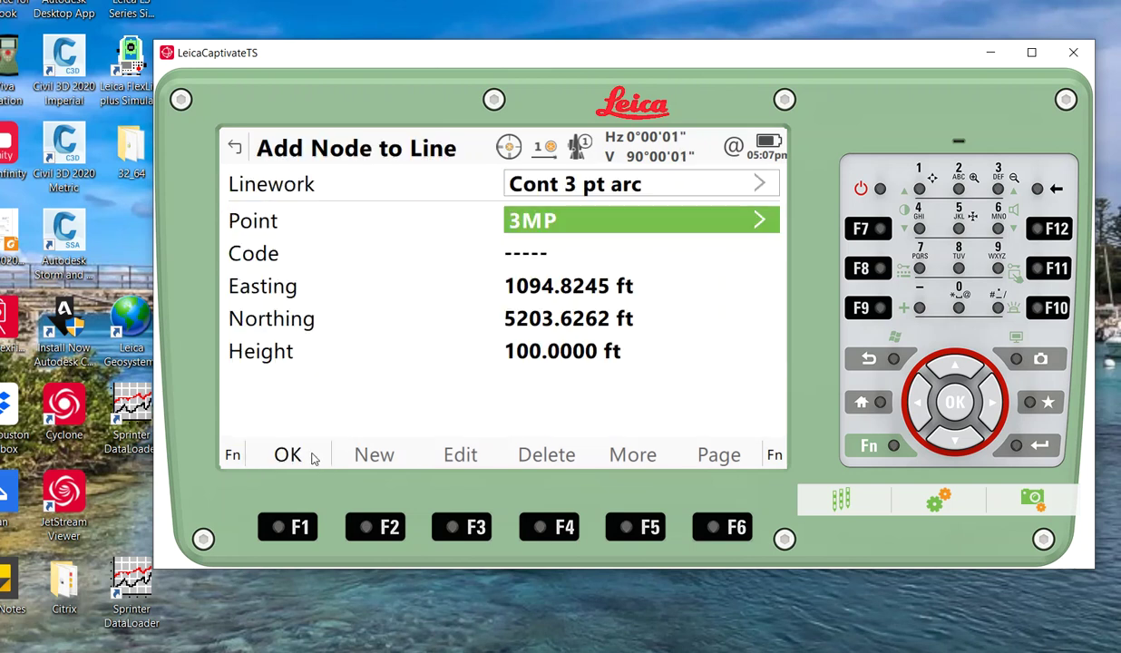
click(306, 458)
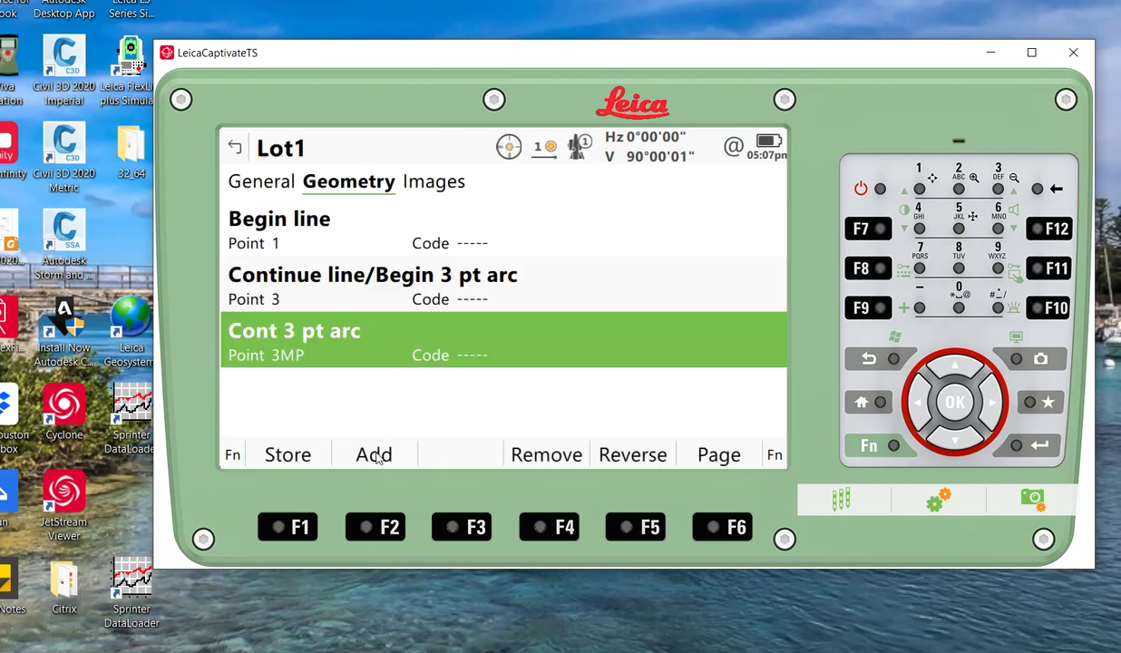
click(363, 443)
Add point 3PT to Lot1 to end the three-point arc
click(563, 226)
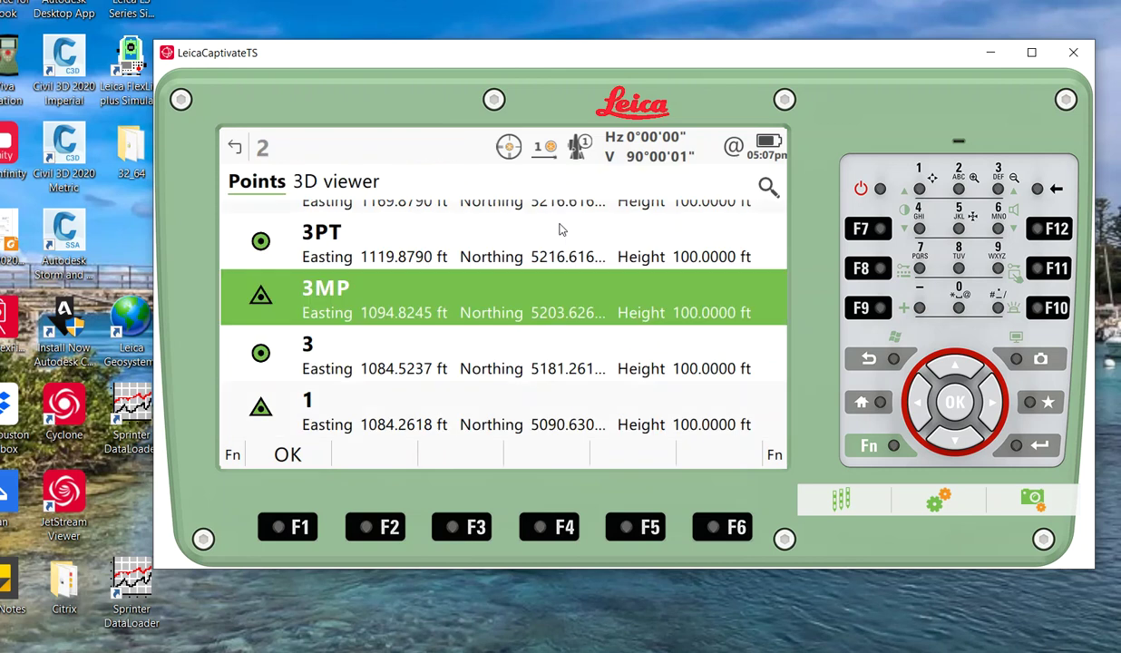
click(402, 248)
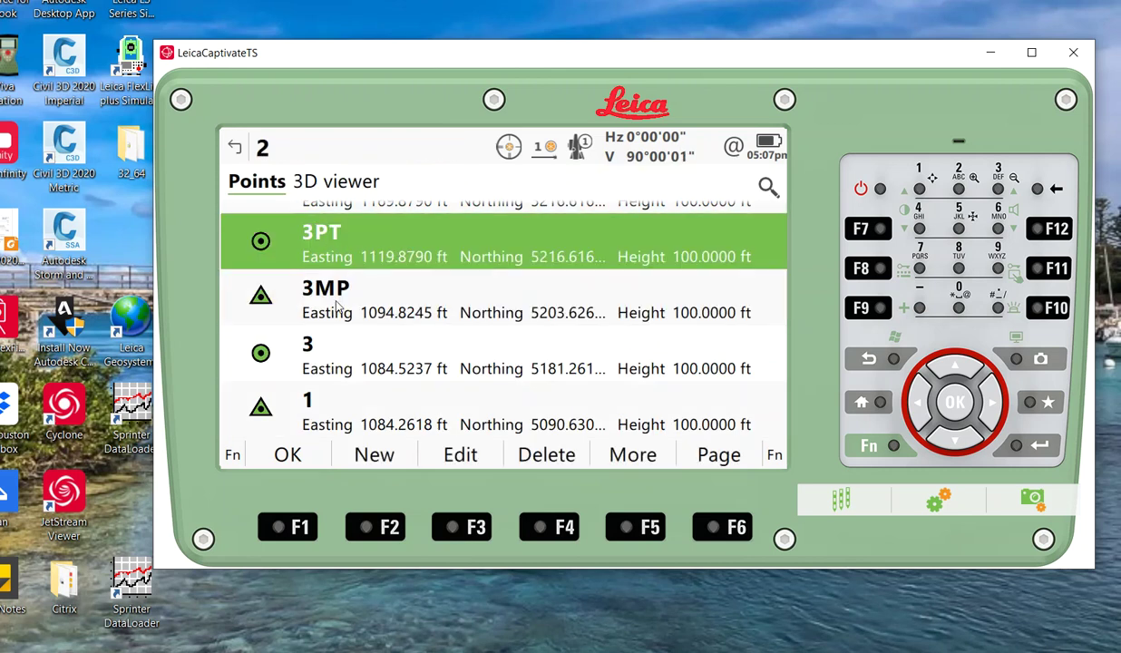
click(288, 455)
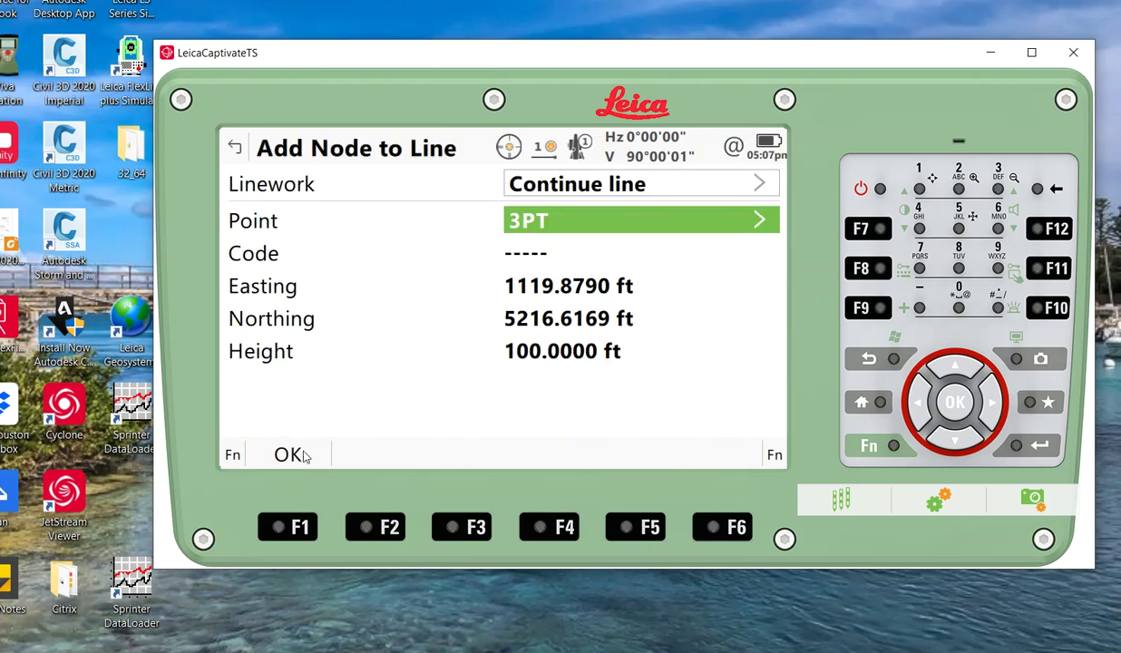
click(304, 455)
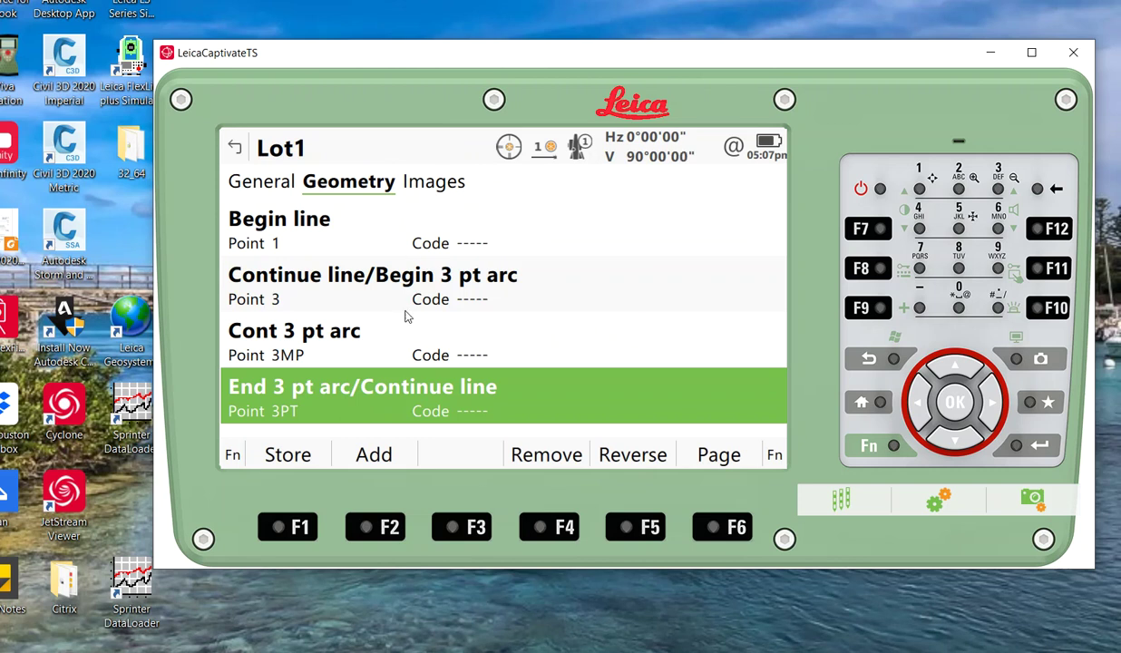
Try adding 3PT as a Continue line node, dismiss the duplicate-point warning, view points in 3D
click(360, 441)
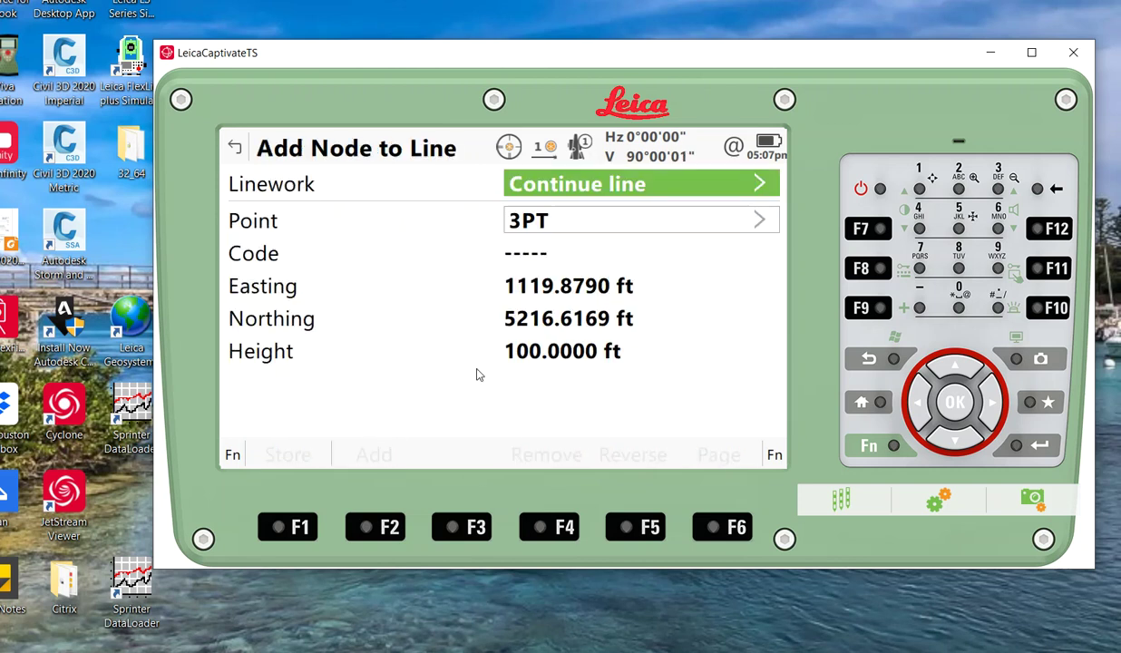
click(588, 188)
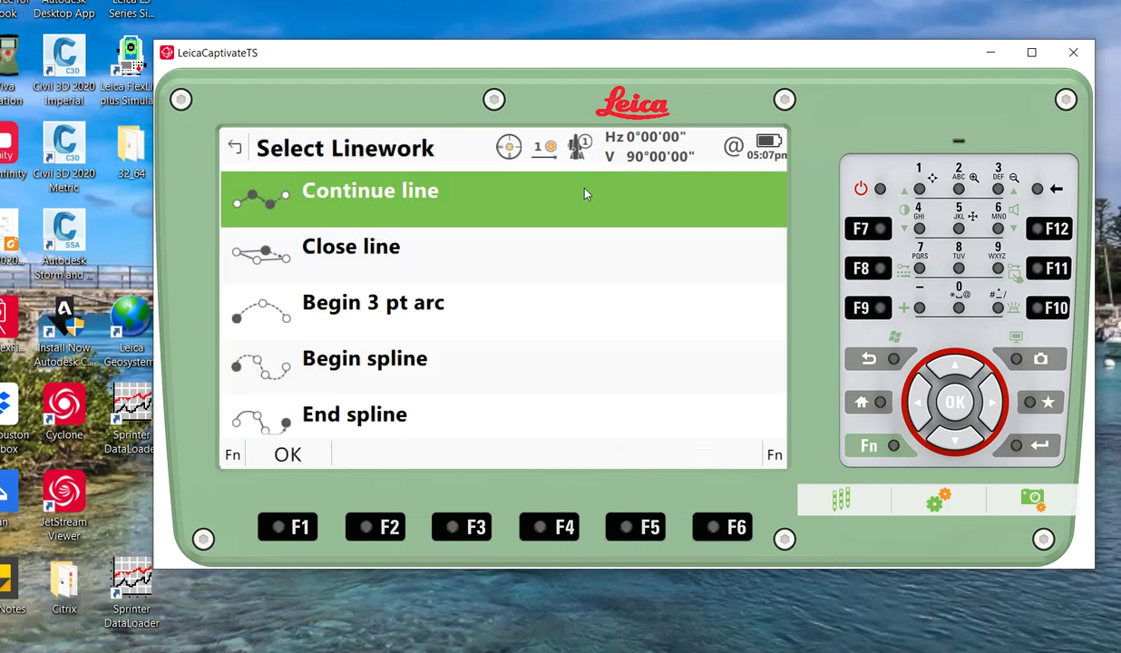
click(303, 453)
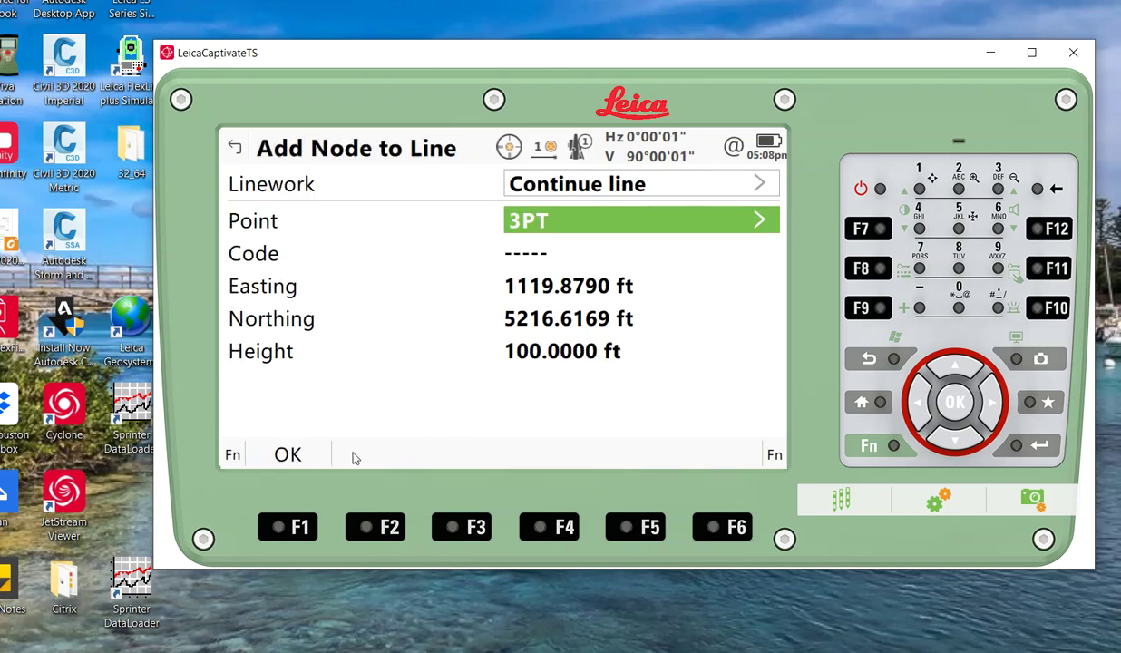
click(306, 458)
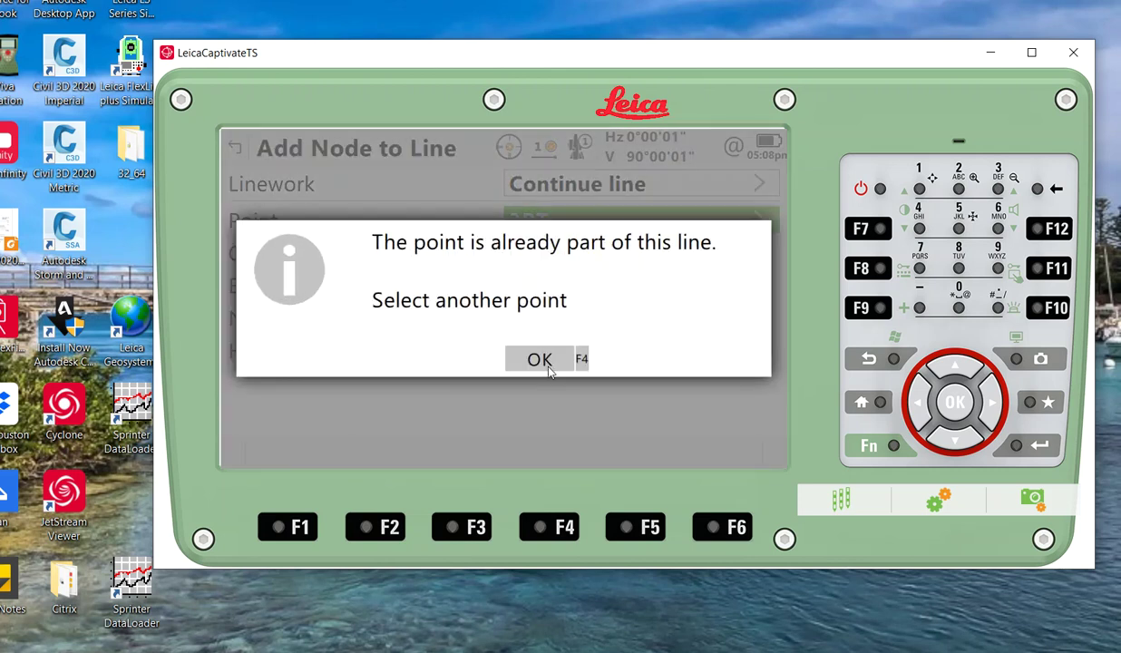
click(544, 363)
click(548, 217)
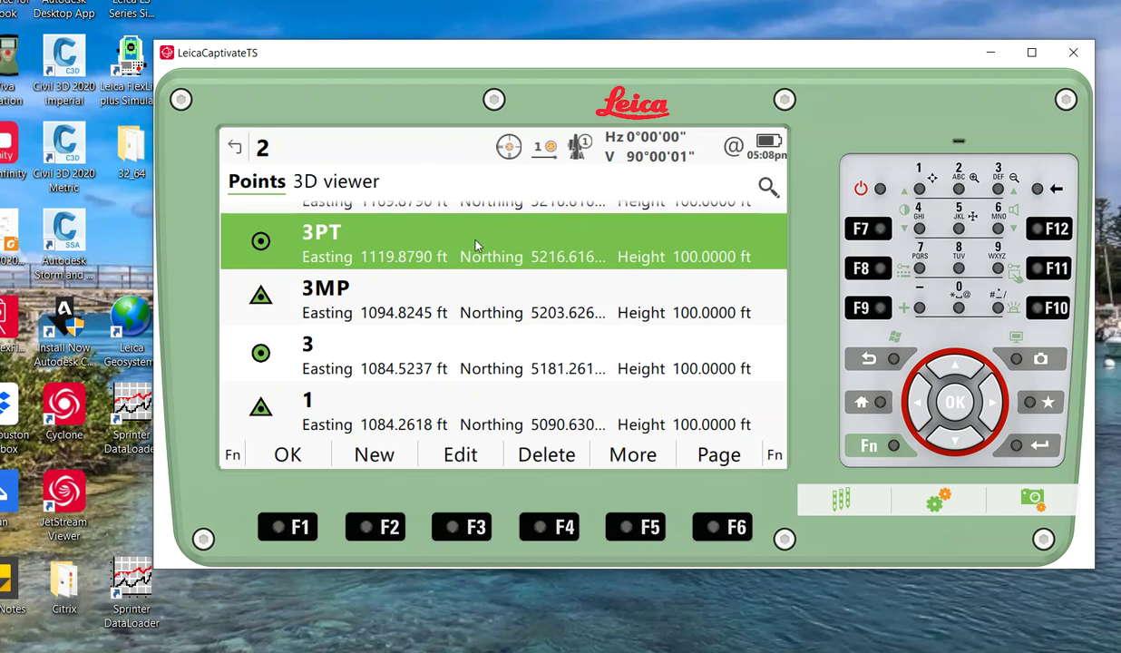
click(379, 183)
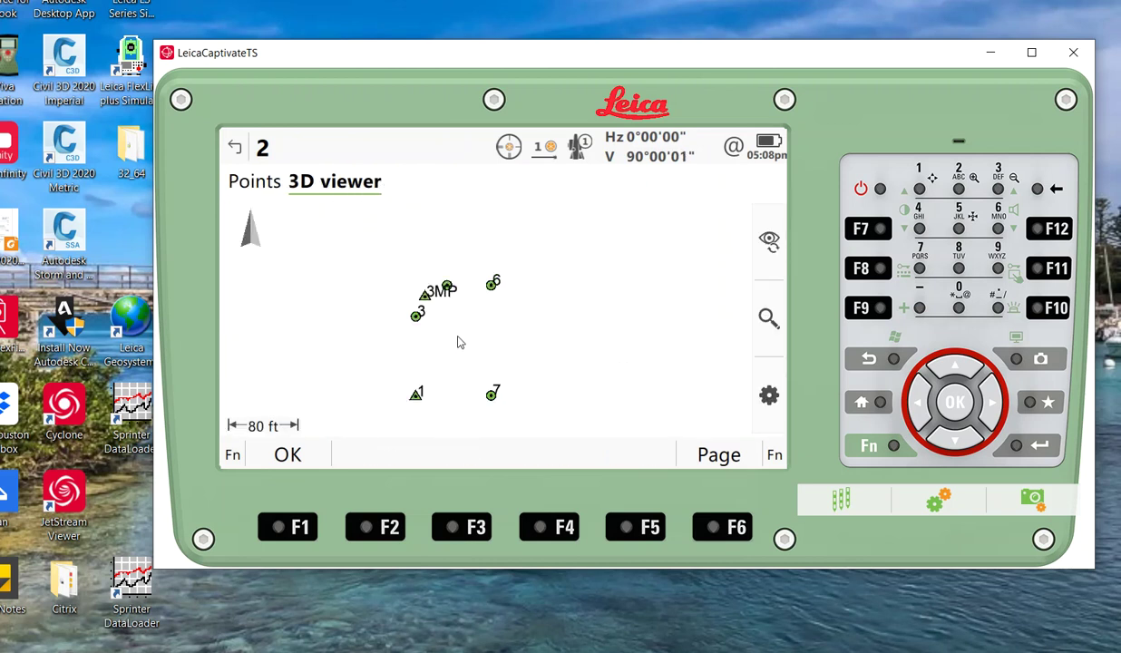
click(747, 313)
Zoom in on the plotted points and add point 6 to Lot1 as a straight segment
click(730, 288)
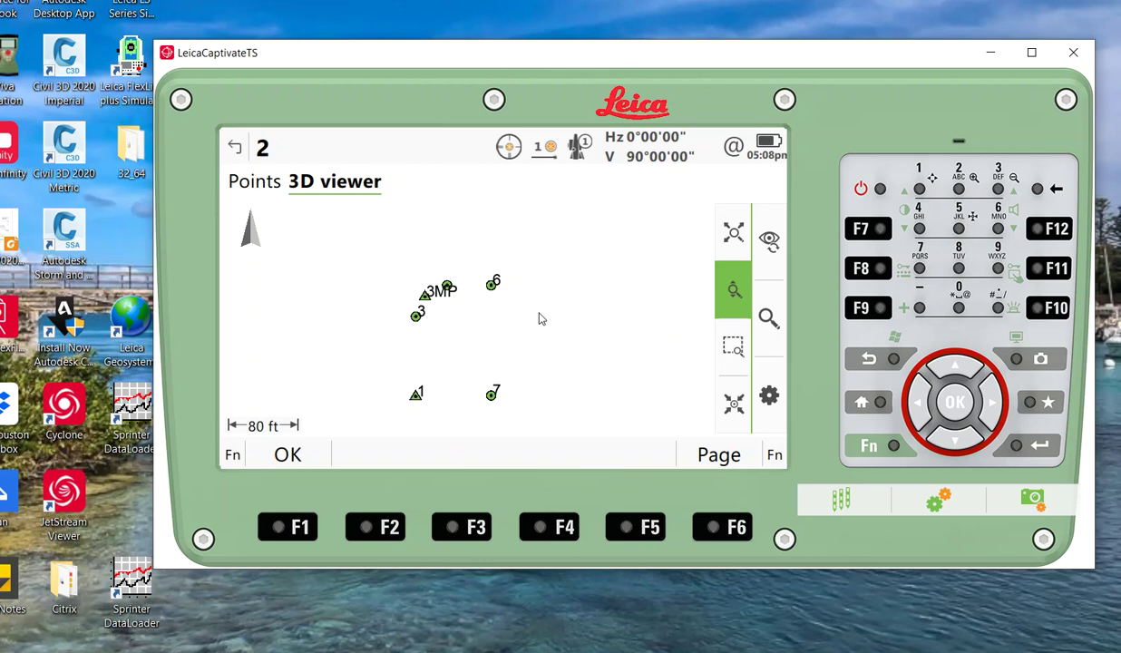
drag(547, 316, 543, 245)
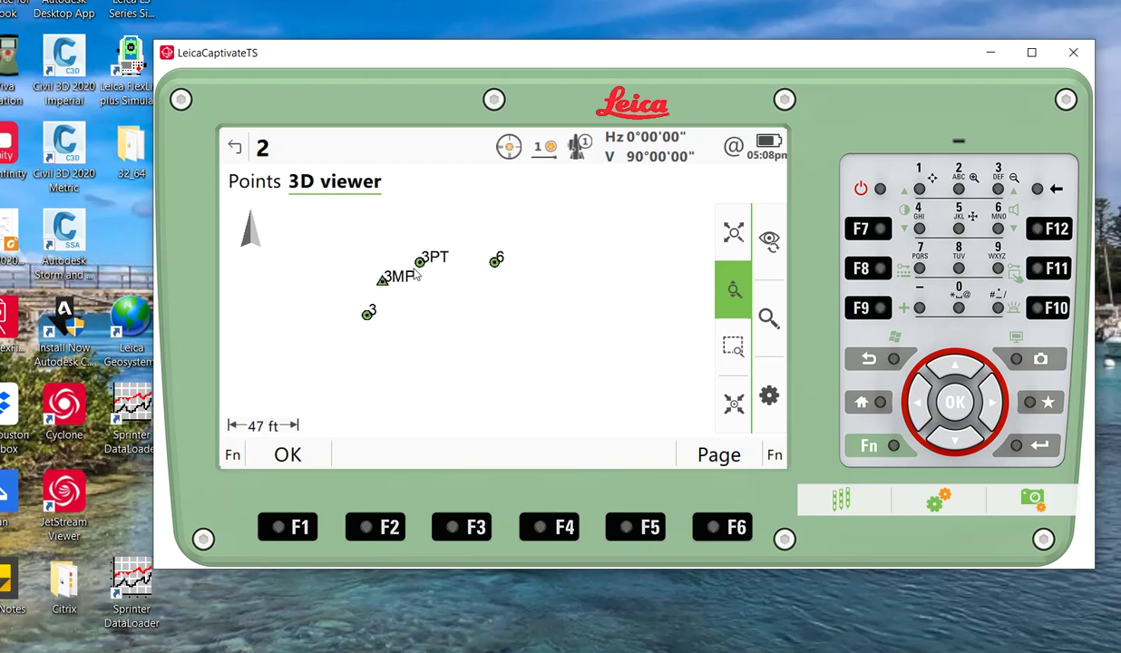
click(248, 182)
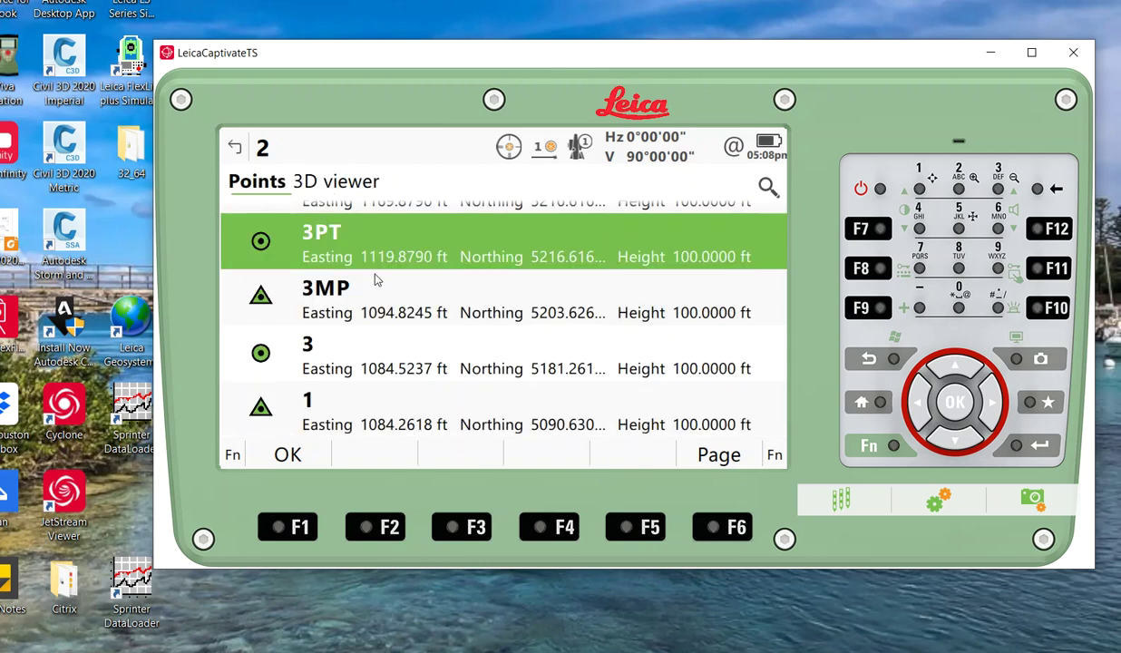
drag(398, 246, 393, 350)
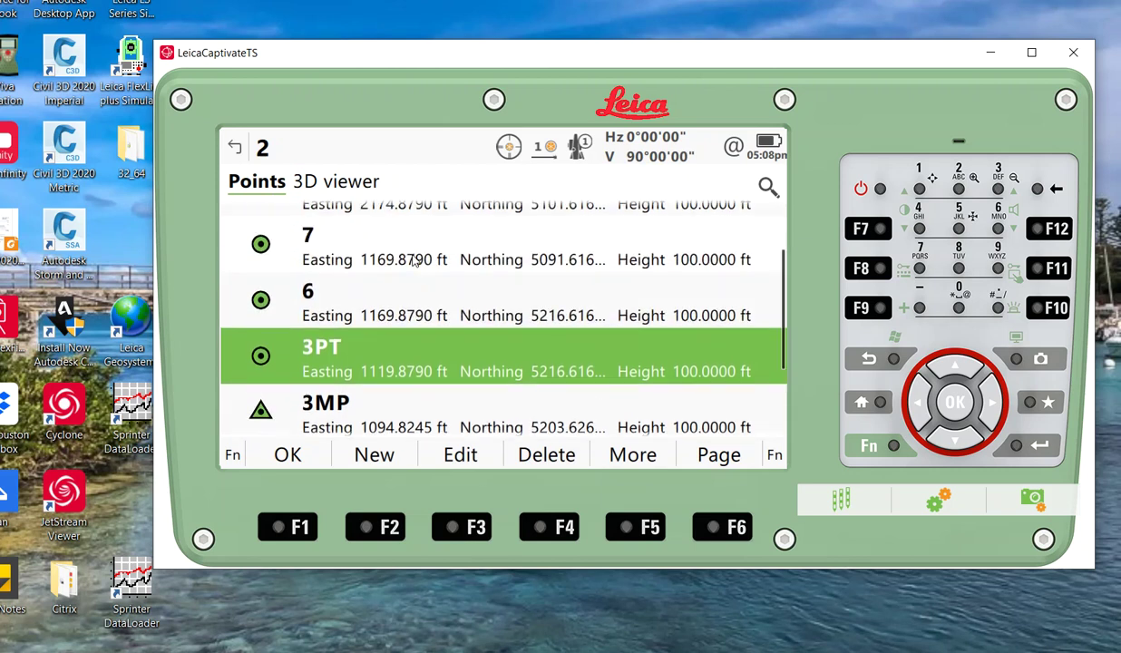
click(392, 350)
click(291, 461)
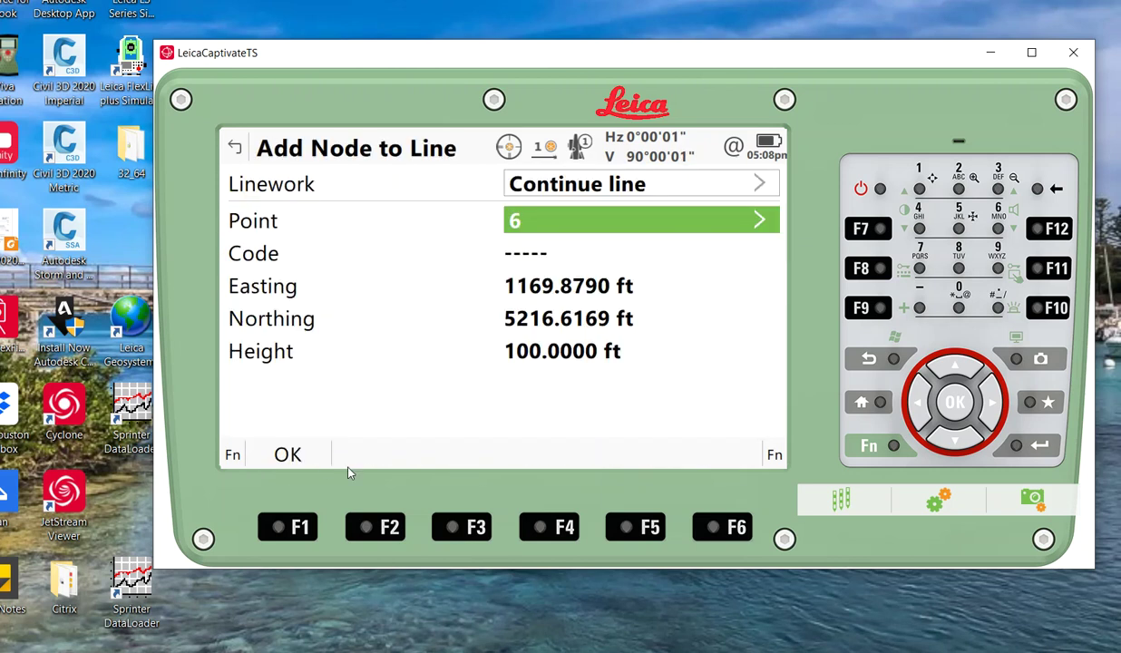
click(309, 456)
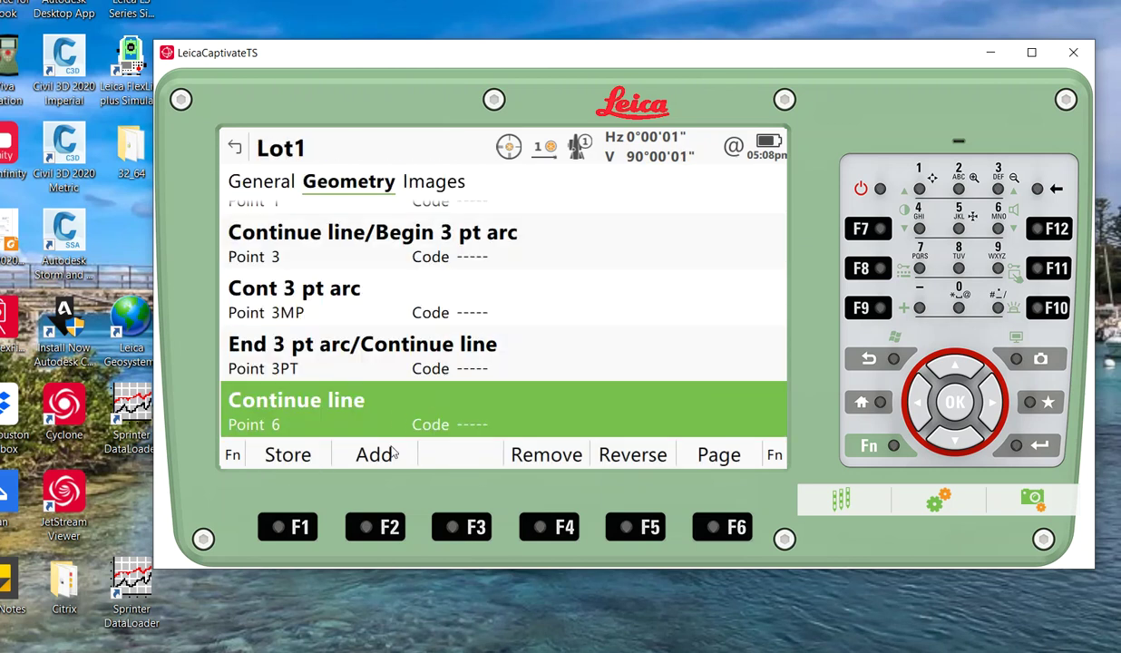
Add point 7 to Lot1 as a continuing node and begin another node
click(368, 454)
click(580, 225)
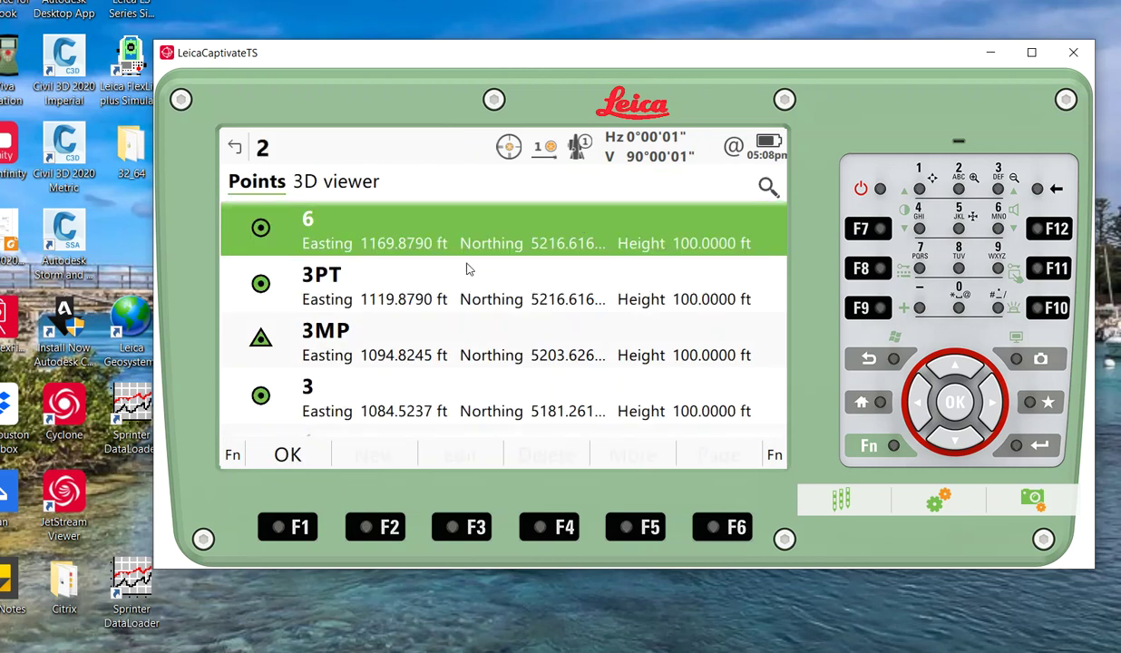
scroll(430, 245, up, 2)
click(410, 291)
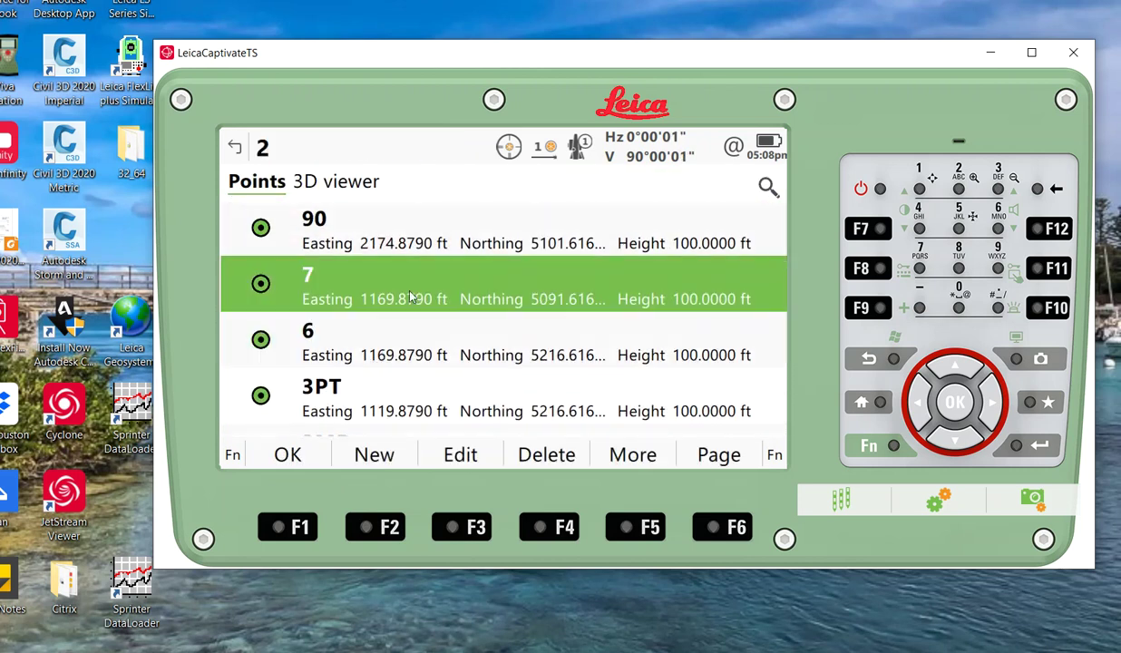
click(282, 456)
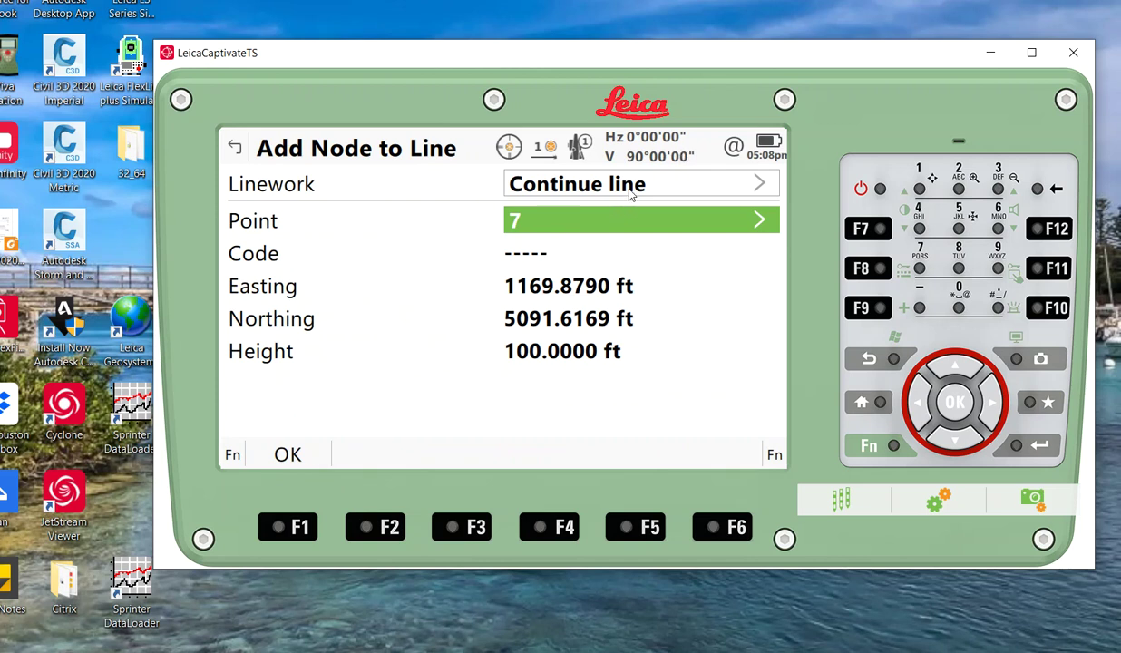
click(306, 457)
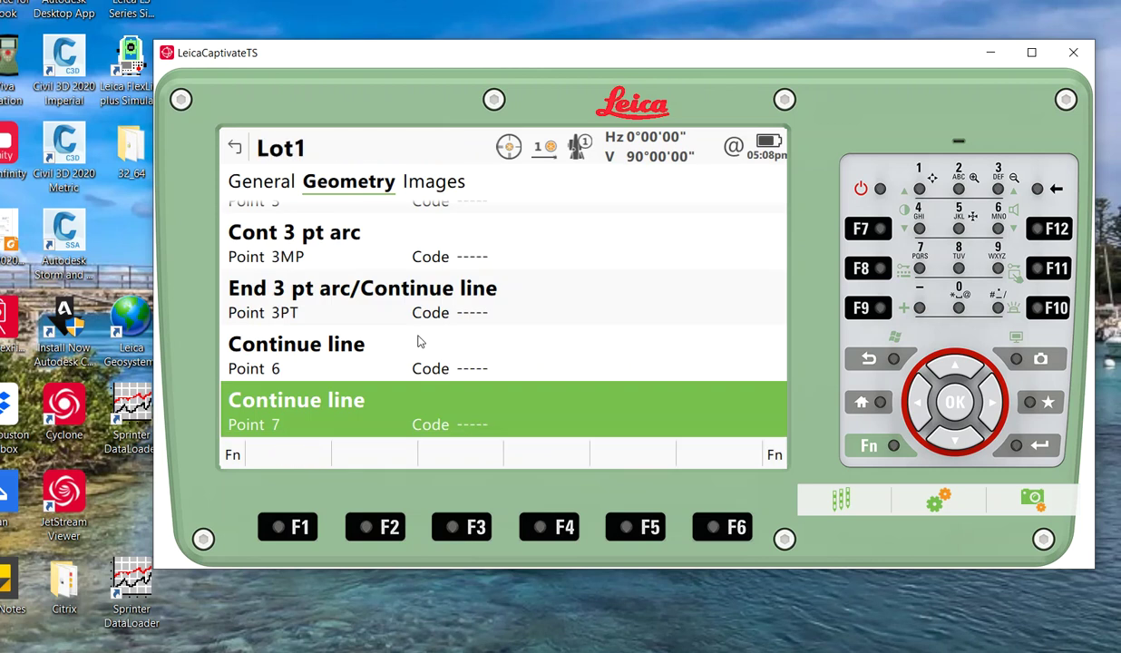
click(373, 455)
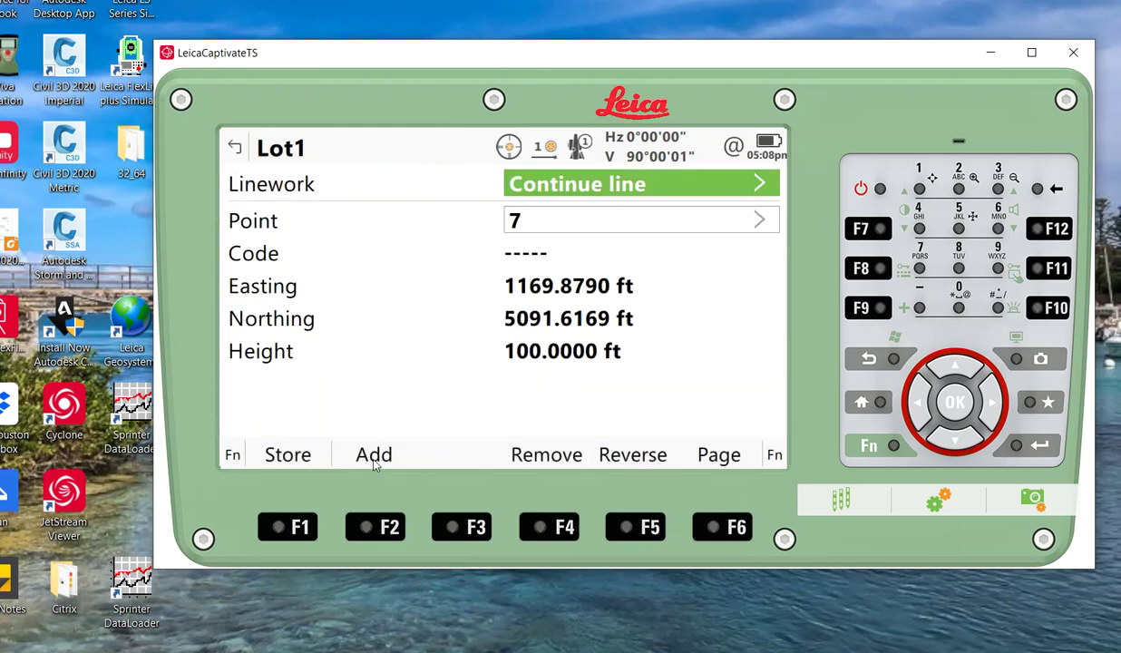
Set the next Lot1 node's linework to Close line
click(587, 190)
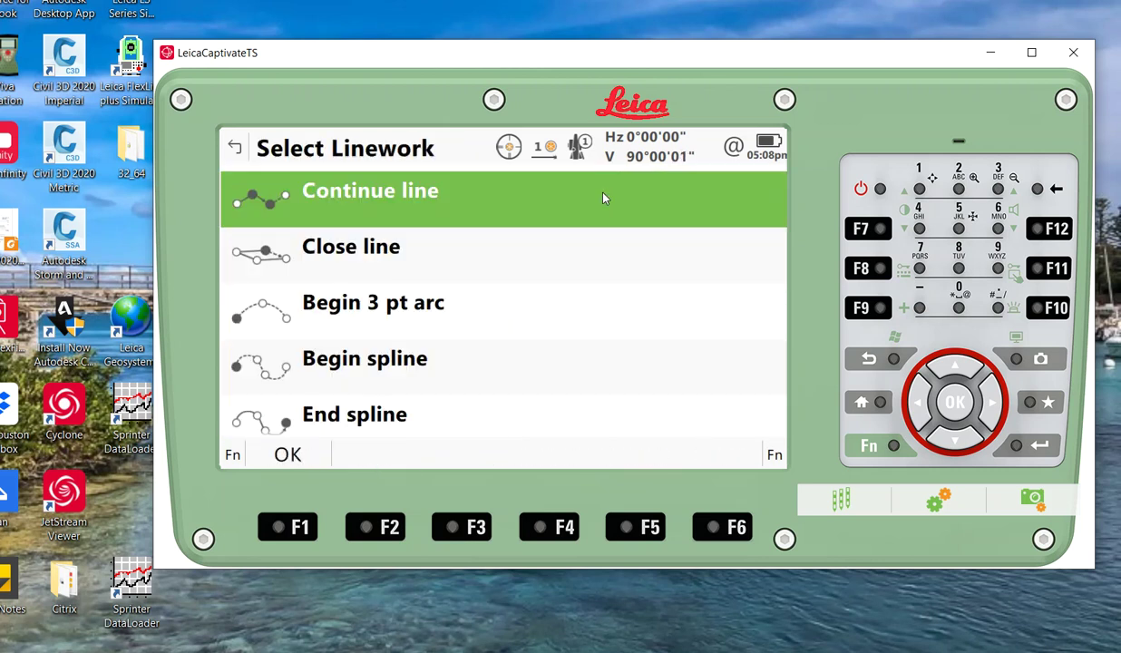
click(369, 255)
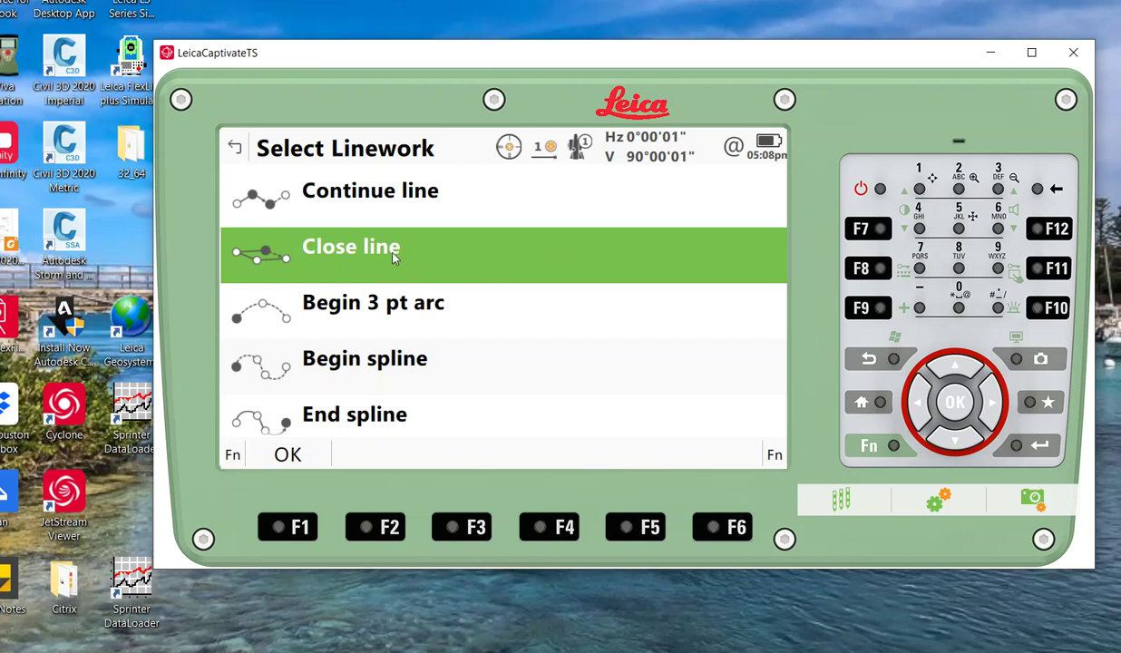
click(294, 453)
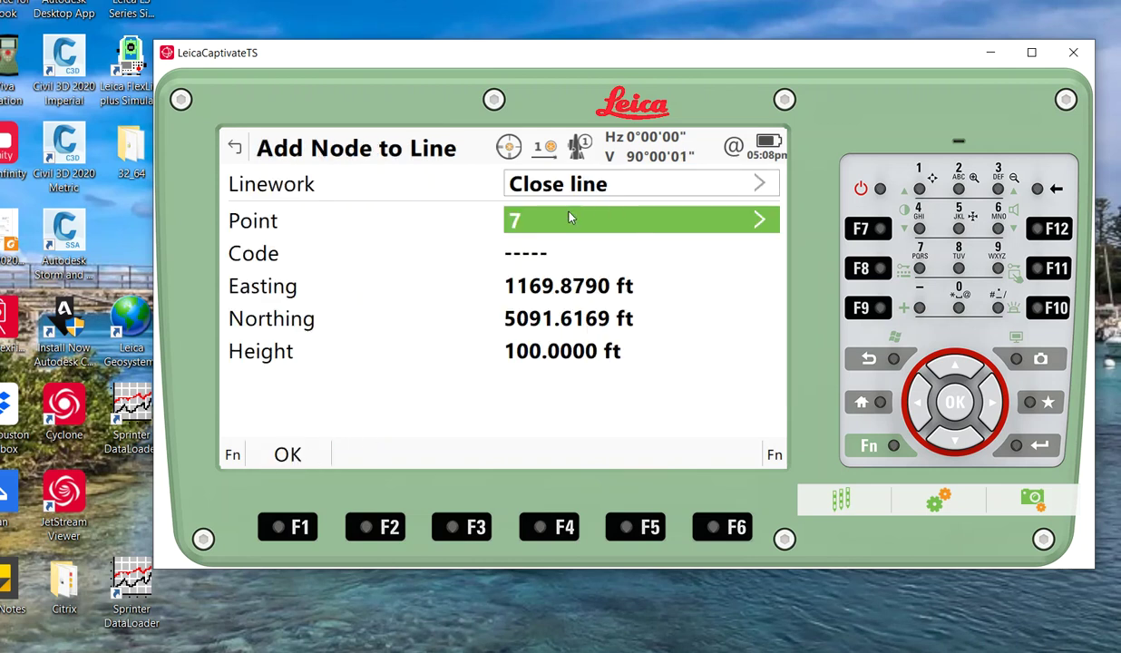
Bring up job 2's point list, checking points 1 and 7 in a zoomed-out 3D view
click(548, 224)
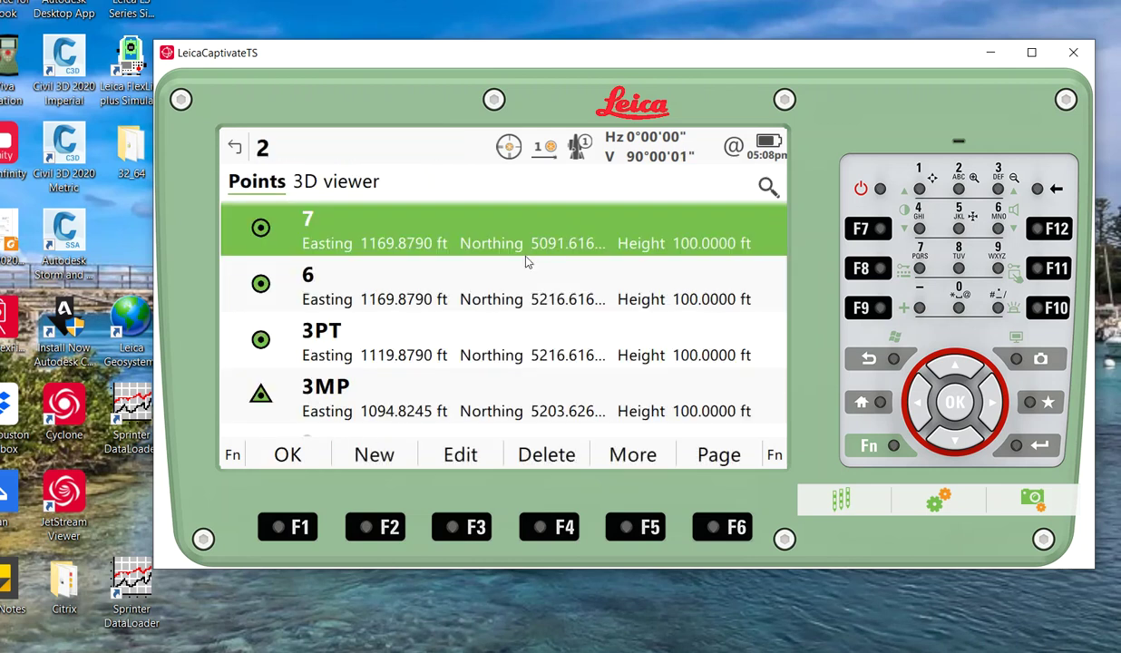
click(342, 186)
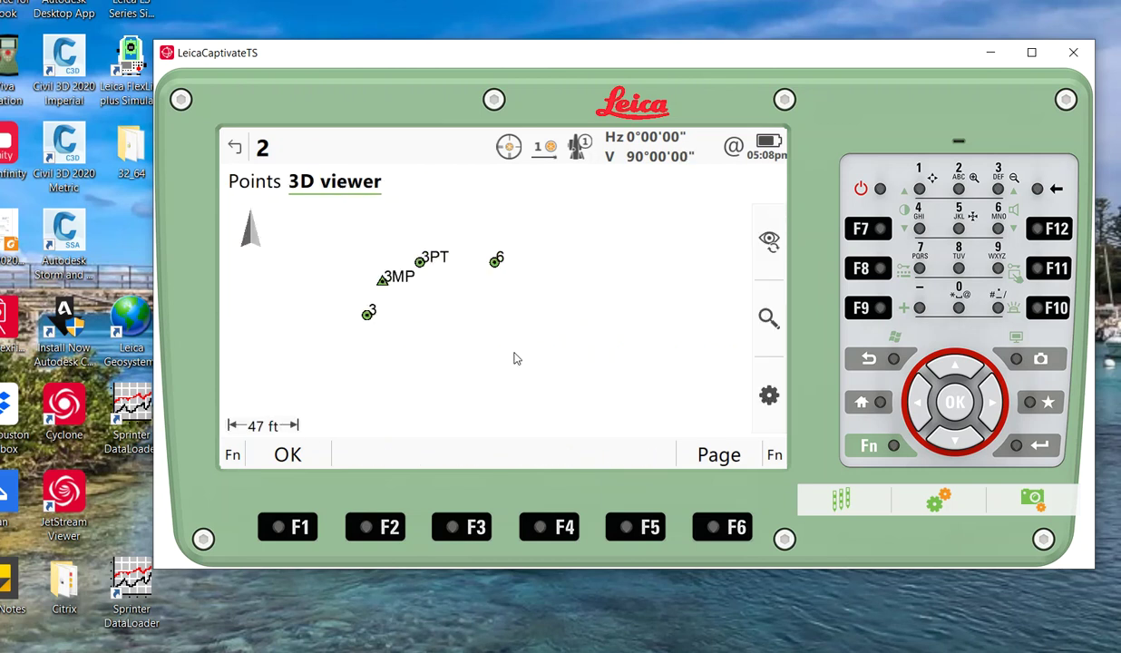
click(766, 317)
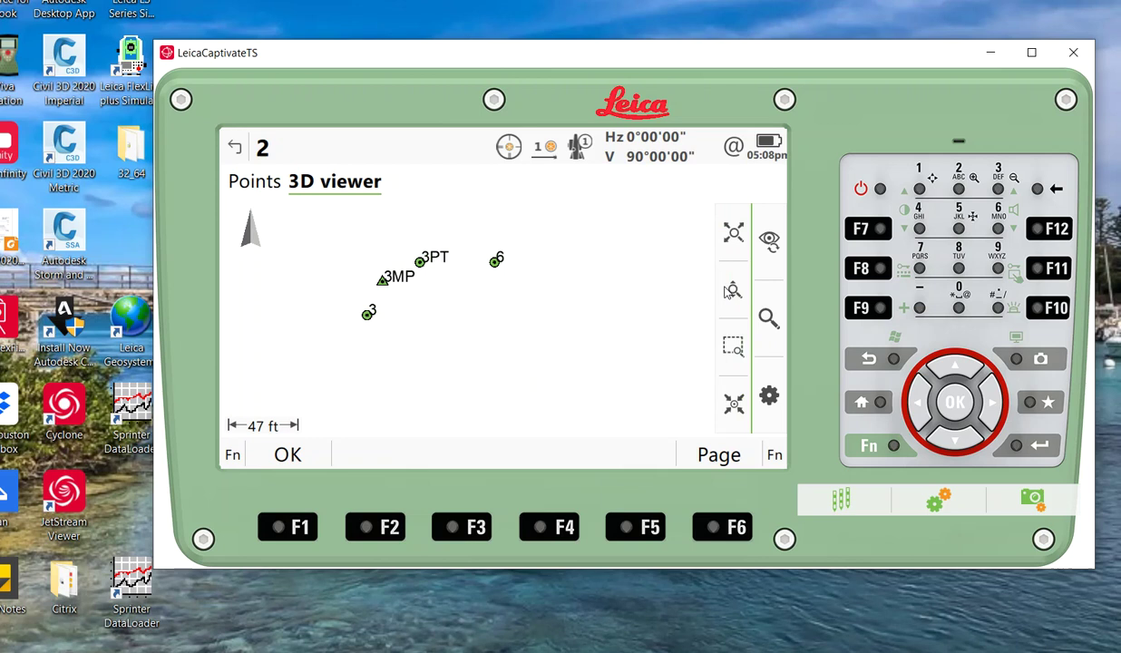
drag(561, 310, 561, 347)
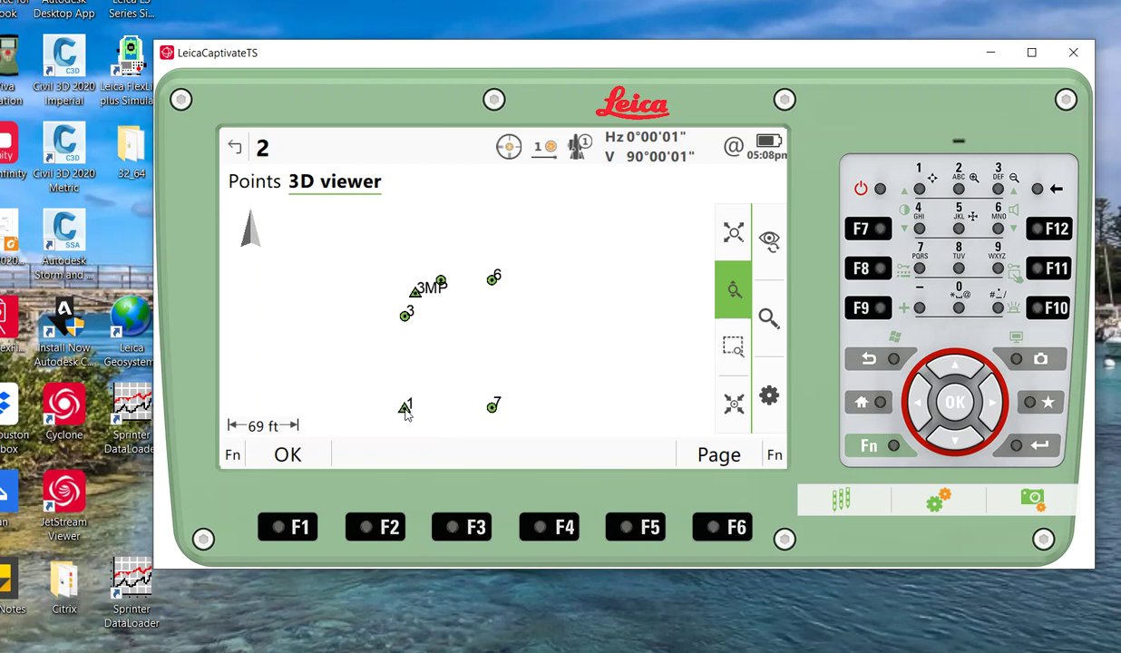
click(258, 185)
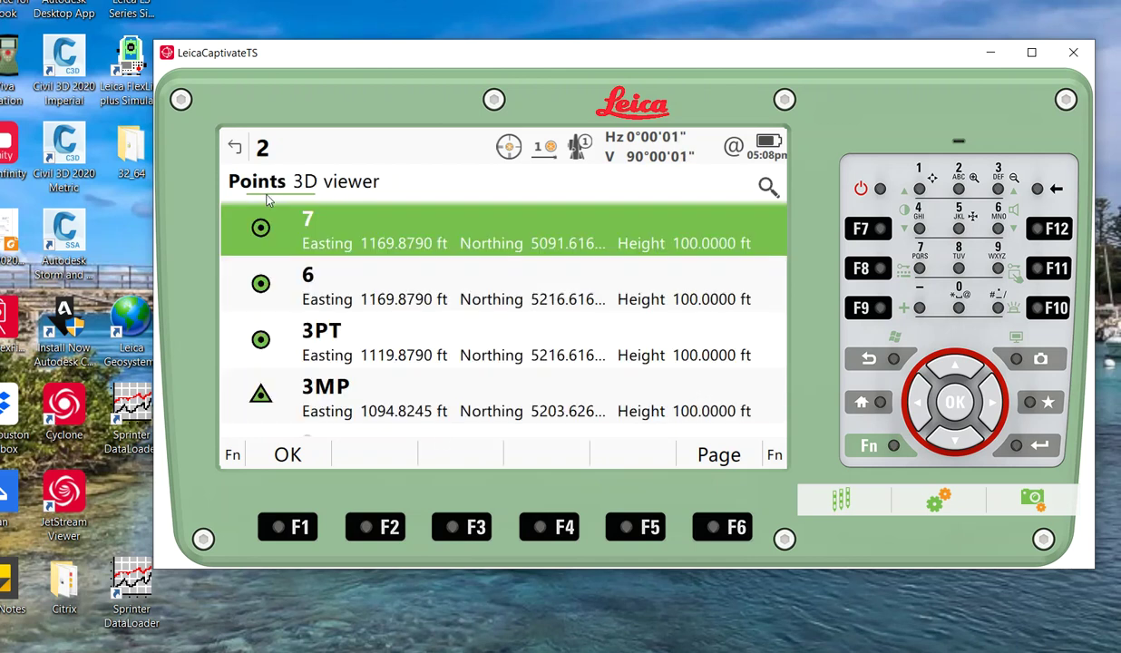
scroll(394, 354, down, 2)
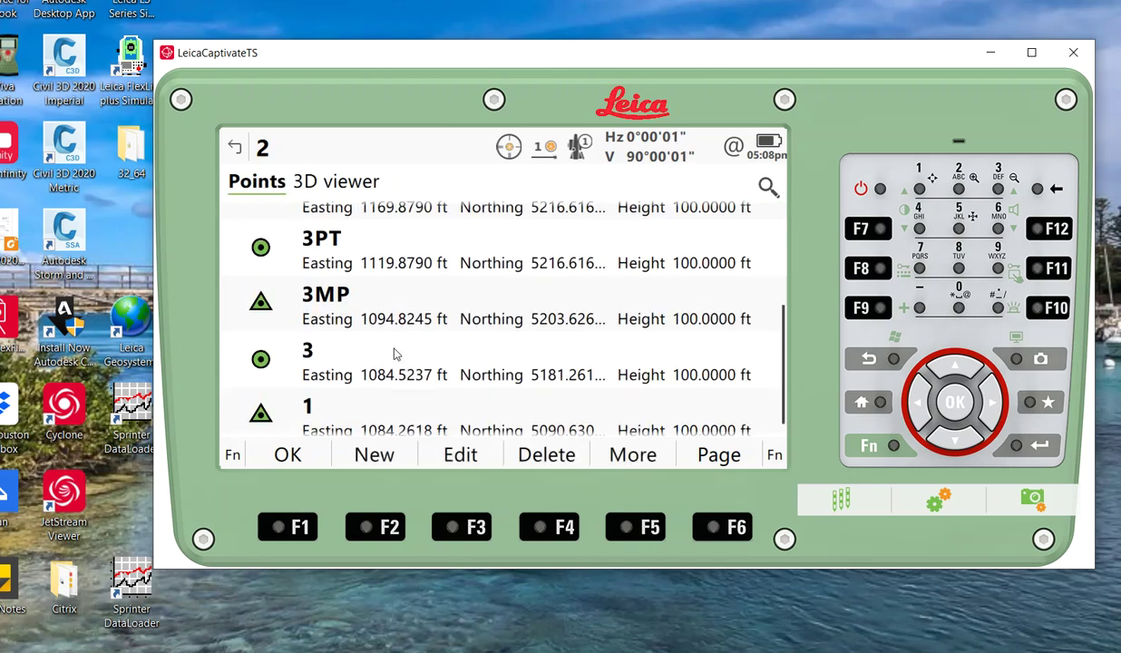
Create point 8 from point 1's coordinates and add it as Lot1's closing node
click(363, 408)
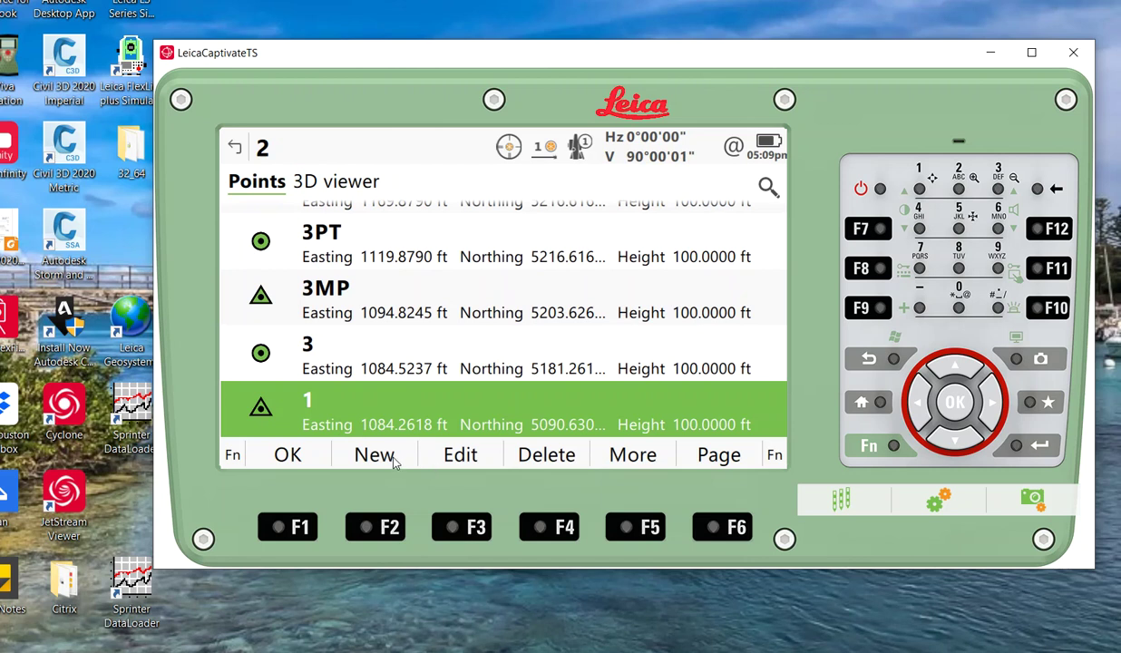
click(392, 456)
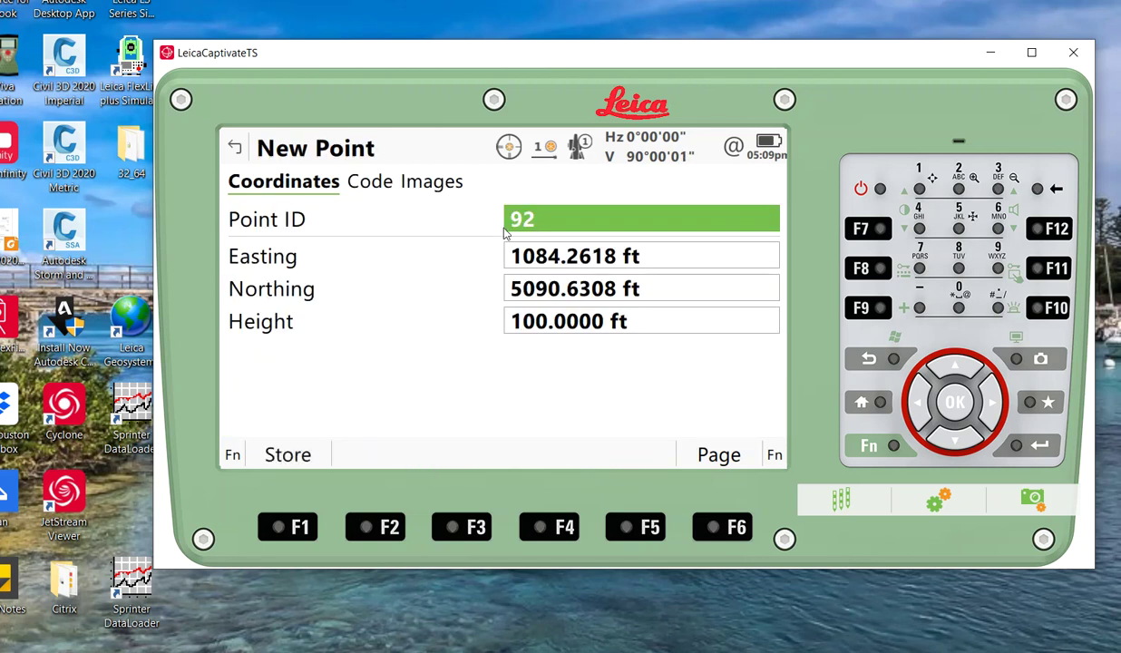
text(8)
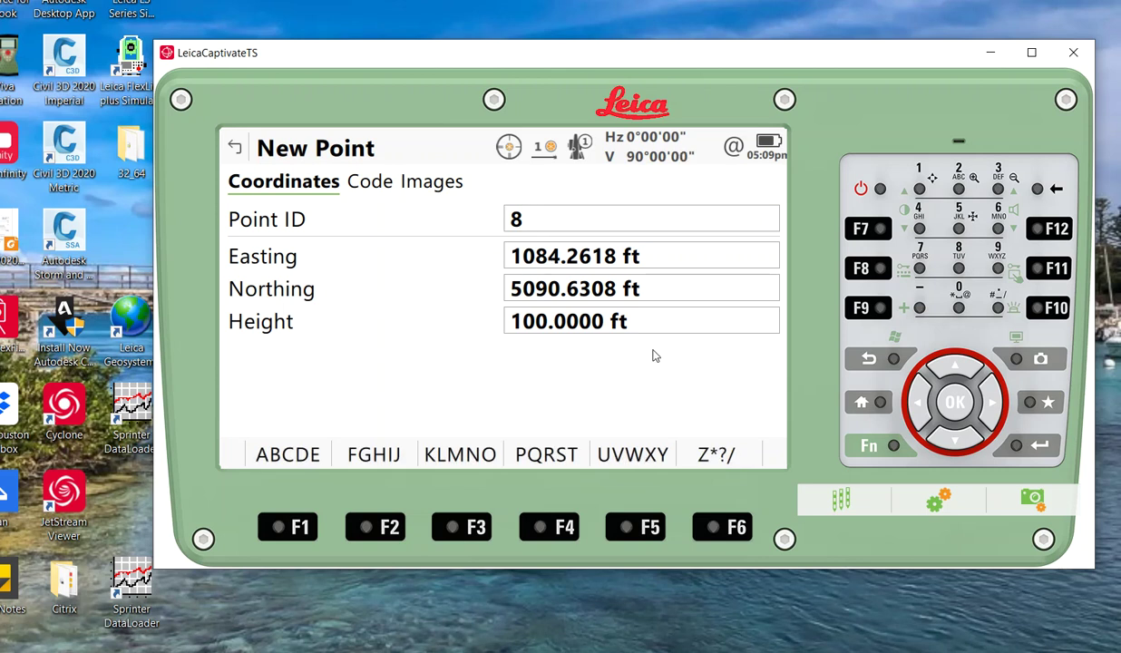
key(Return)
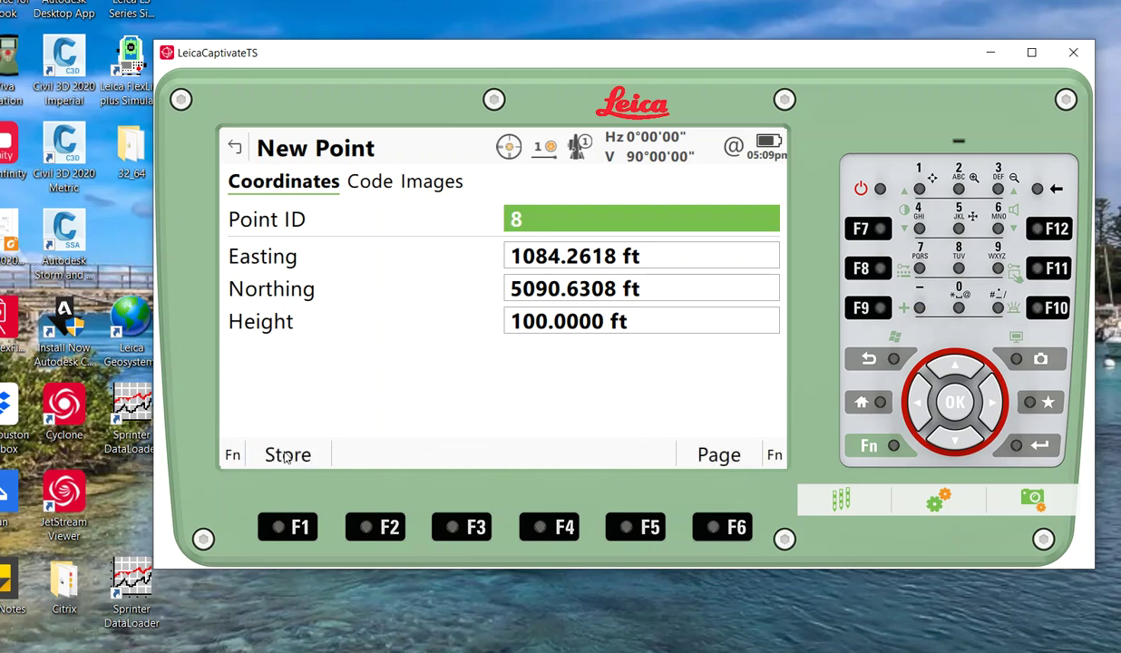
click(281, 451)
click(289, 456)
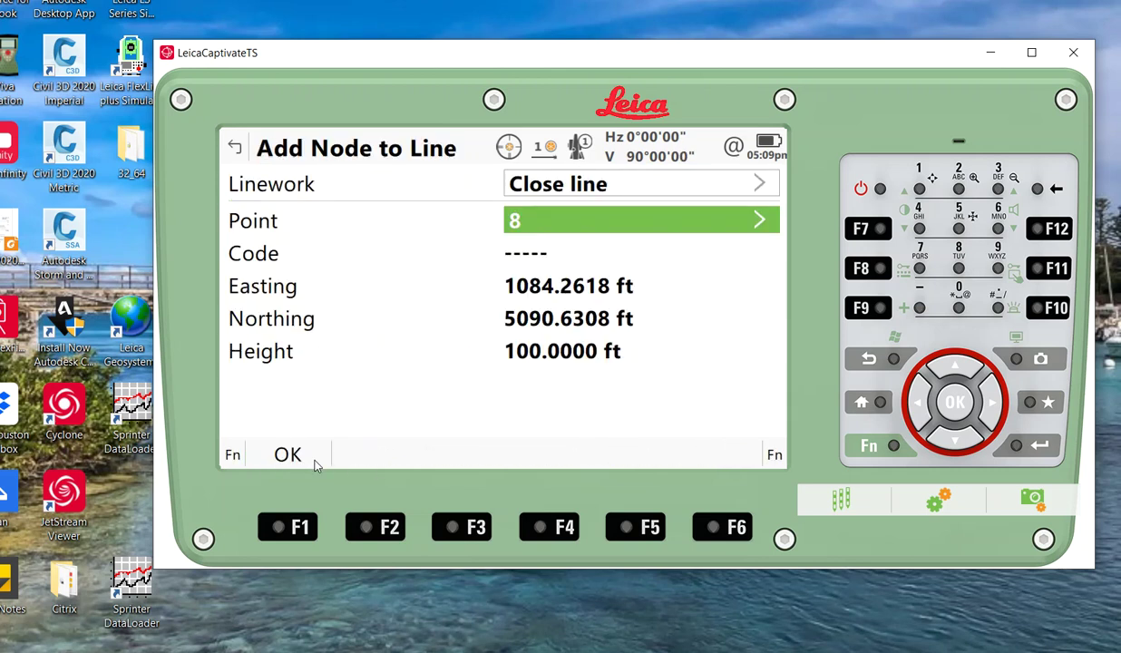
click(288, 455)
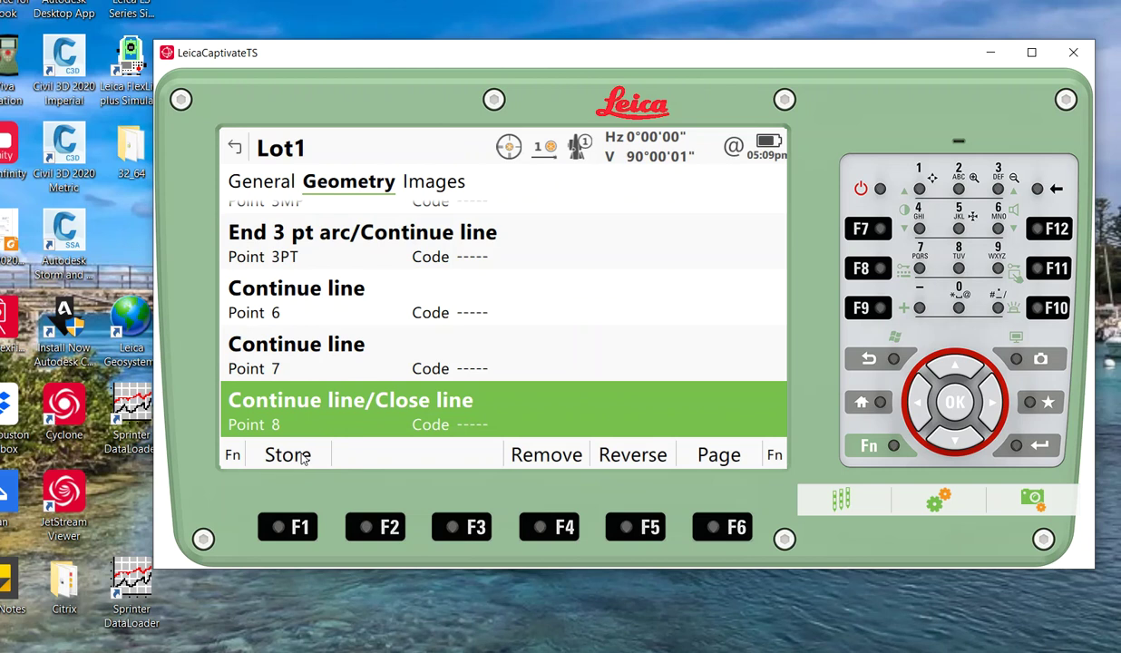
Store Lot1 as a closed line and review its outline in the 3D viewer and lines list
click(288, 455)
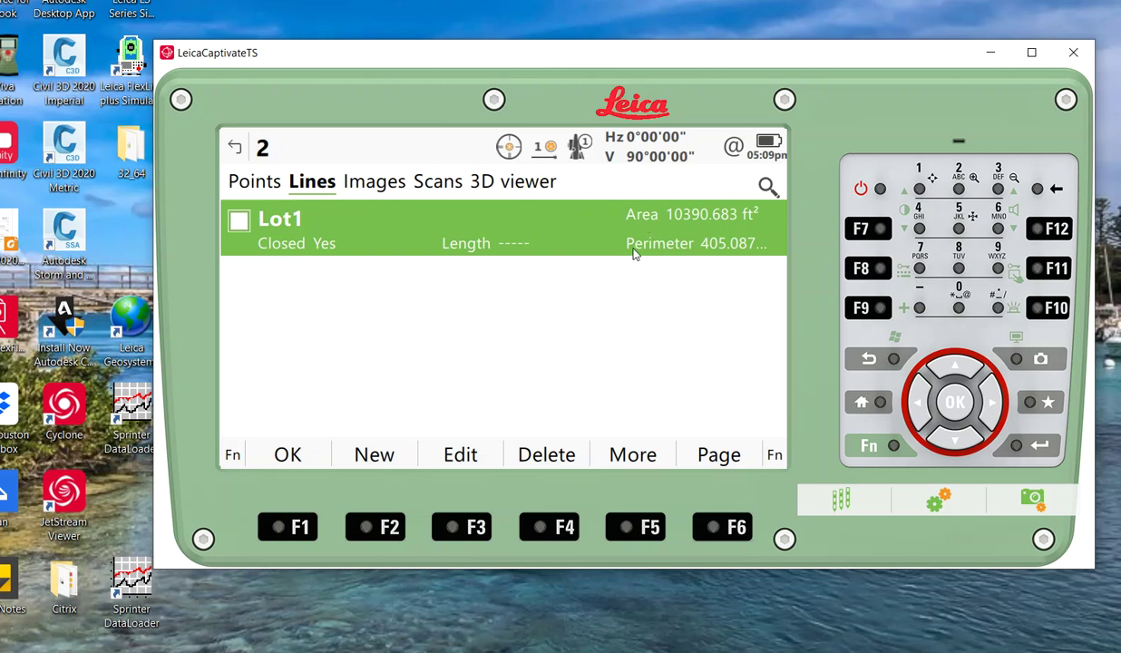
click(536, 183)
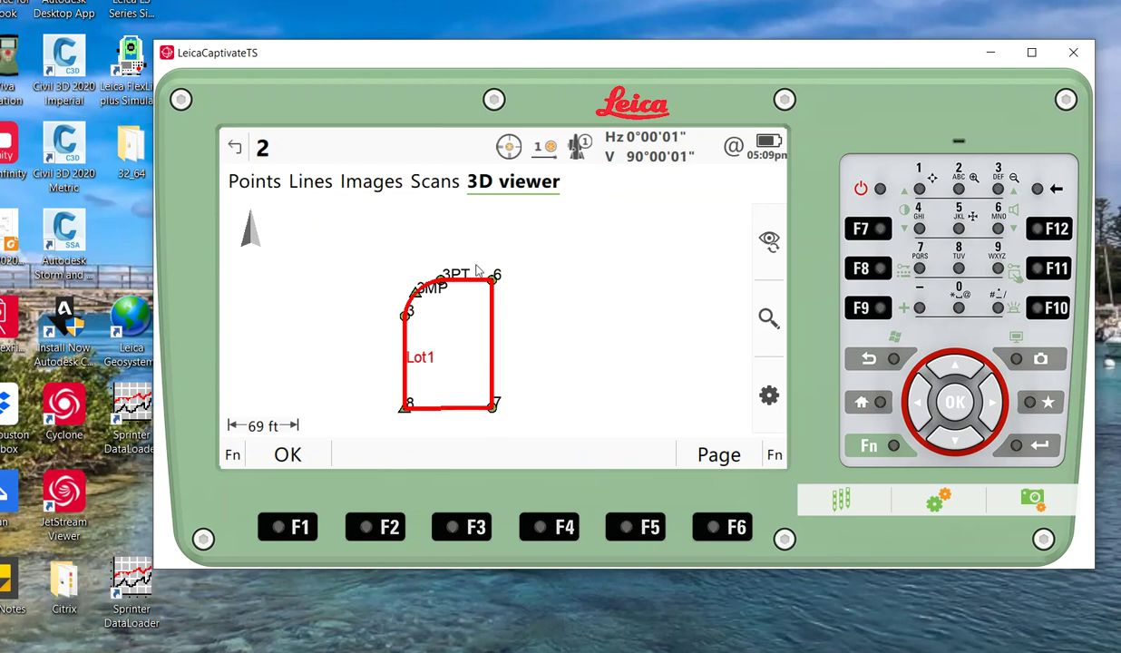
click(258, 184)
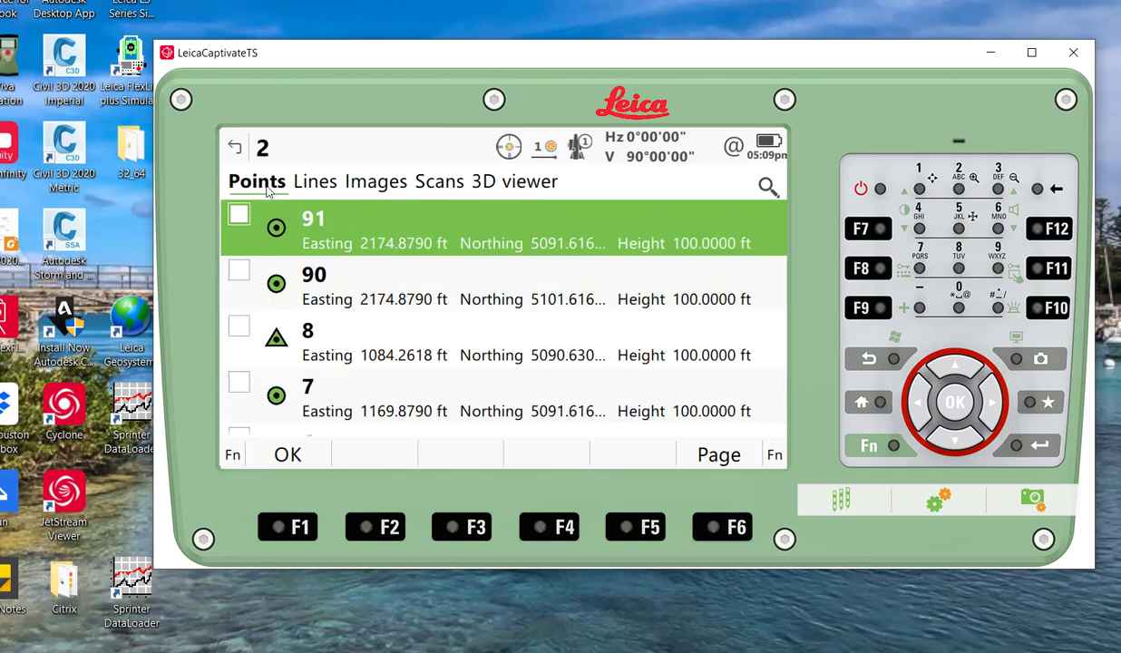
click(313, 183)
Show Lot1's General page (7 points, 405.0876 ft perimeter) and bring up the favourites menu
click(462, 451)
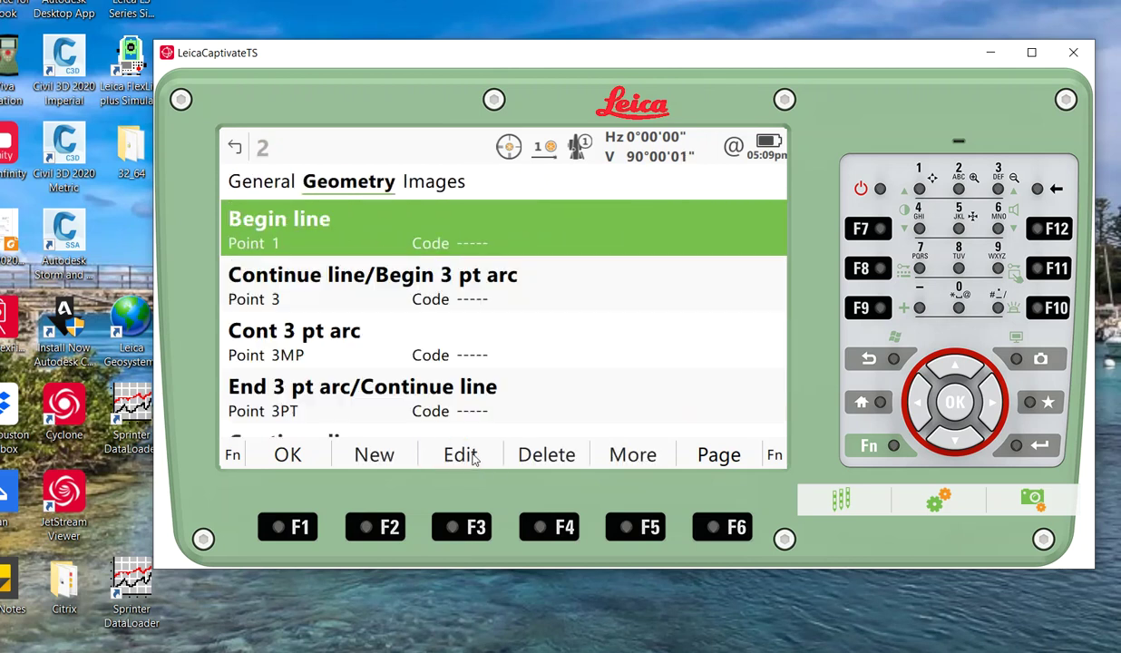
click(276, 182)
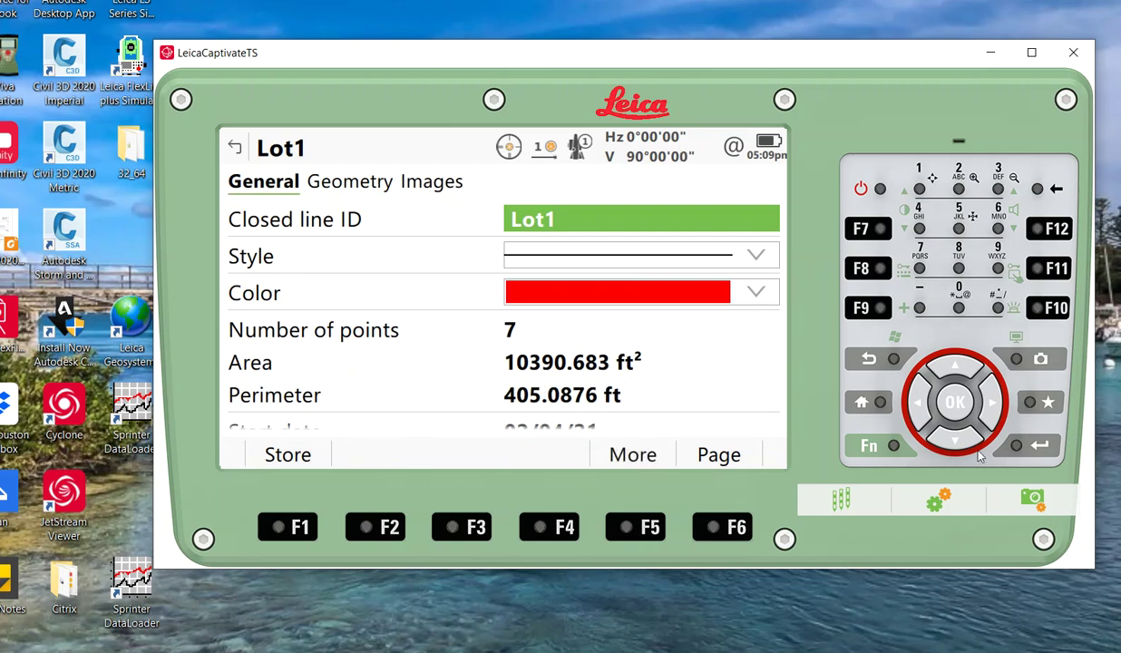
click(1029, 403)
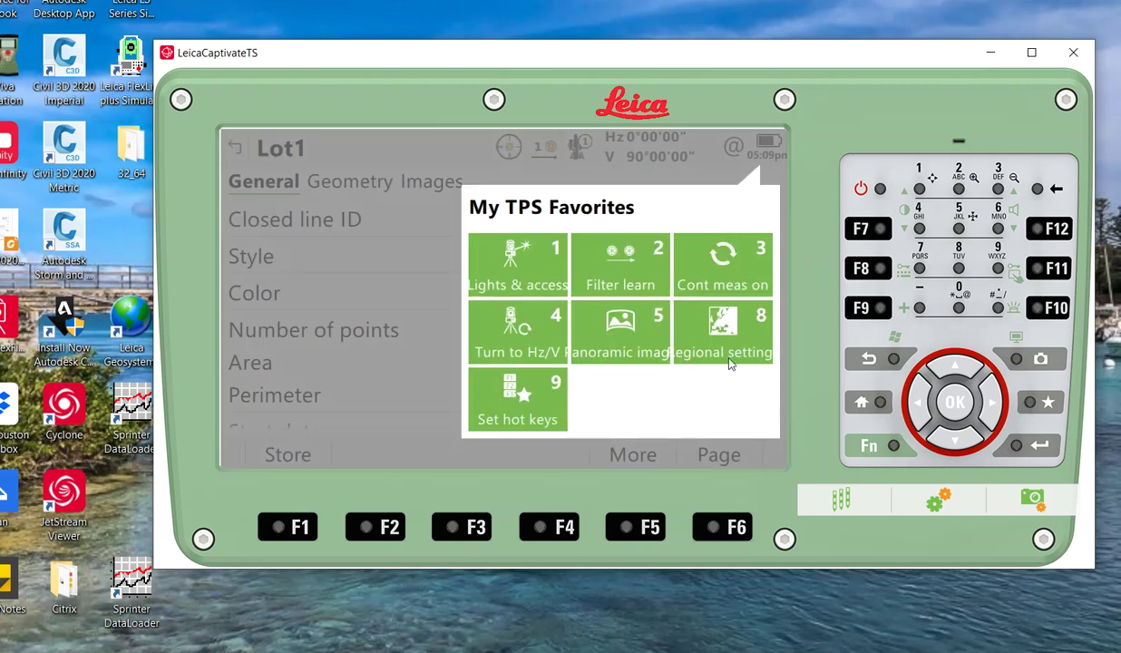
Change the area unit to US acres in Regional settings, so Lot1 reads 0.239 A
click(707, 343)
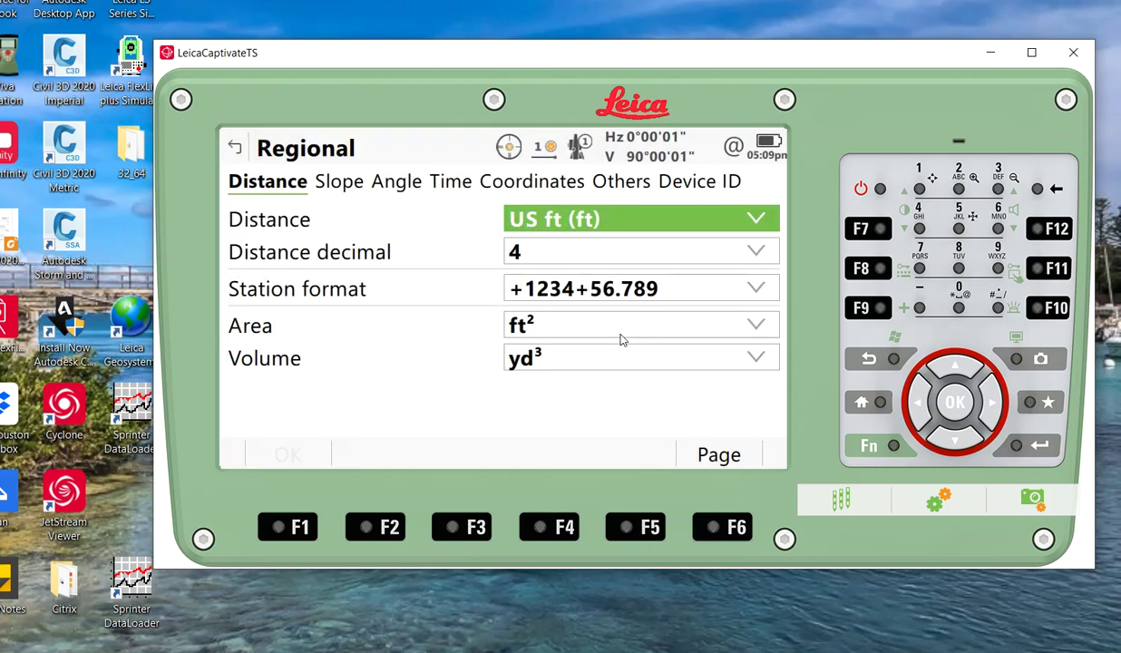
click(391, 184)
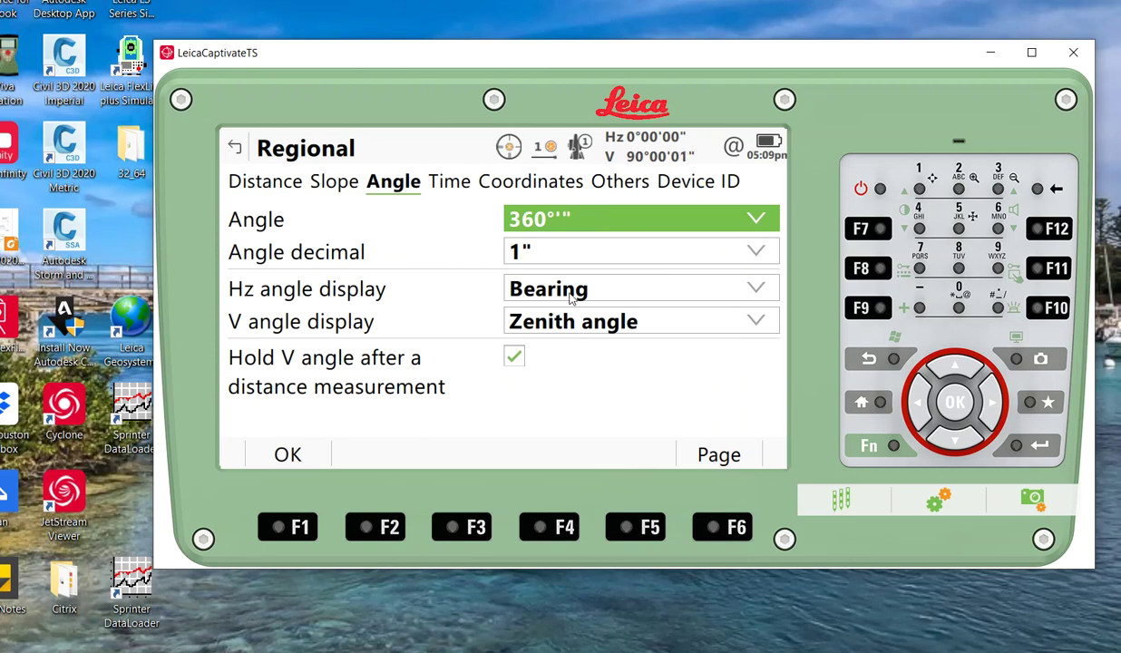
click(280, 185)
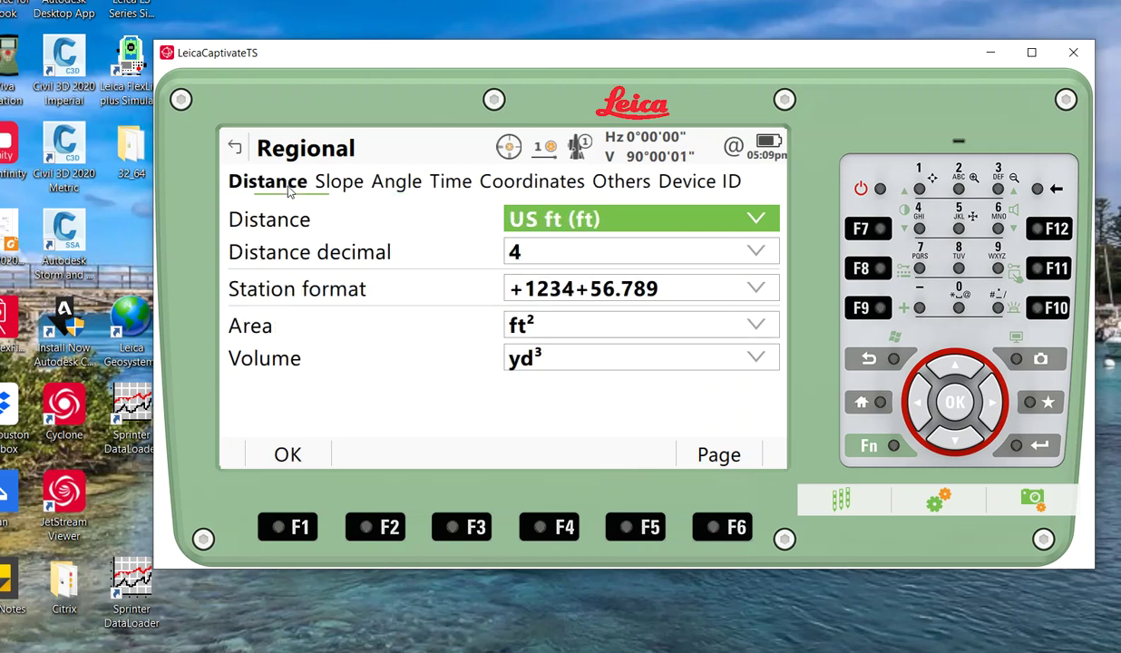
click(542, 330)
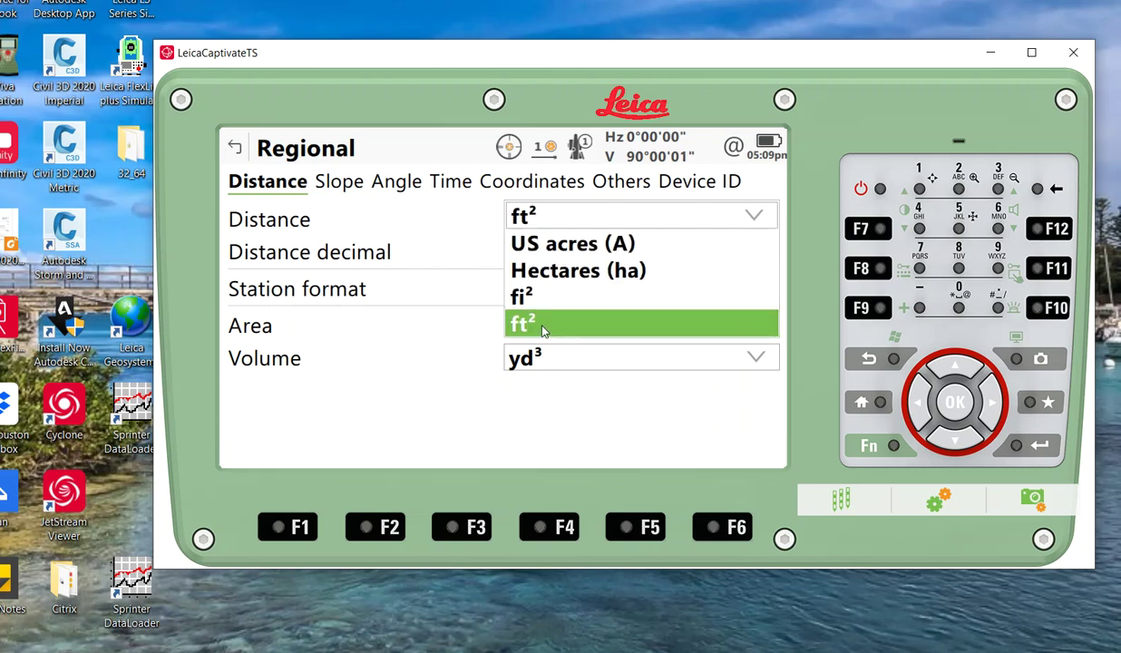
click(562, 255)
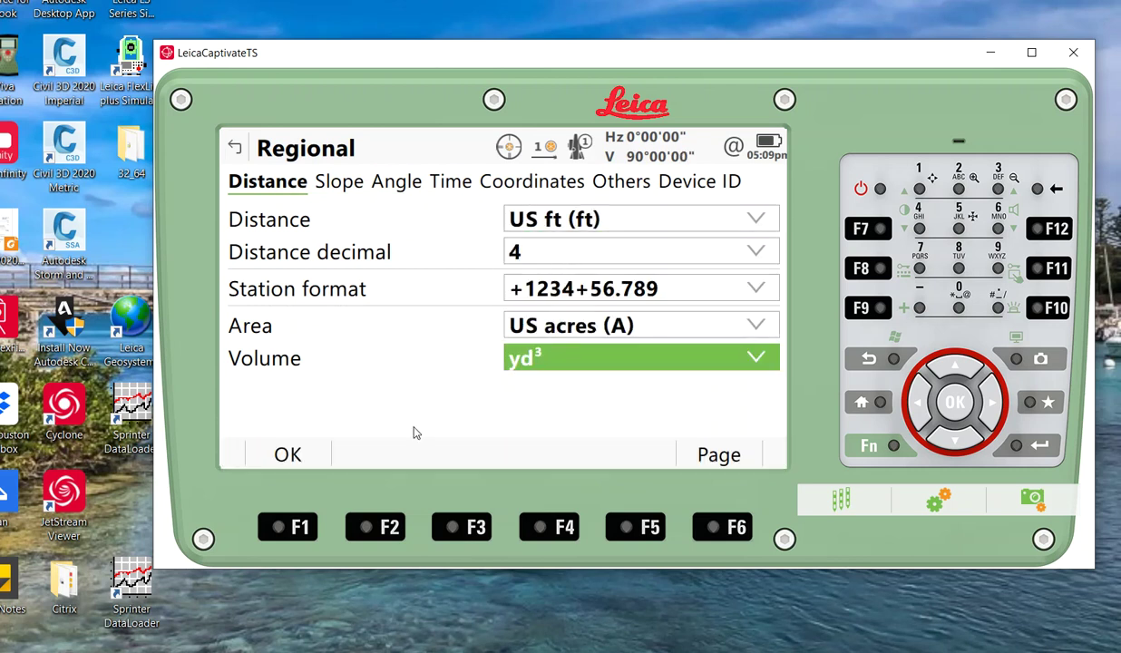
click(287, 460)
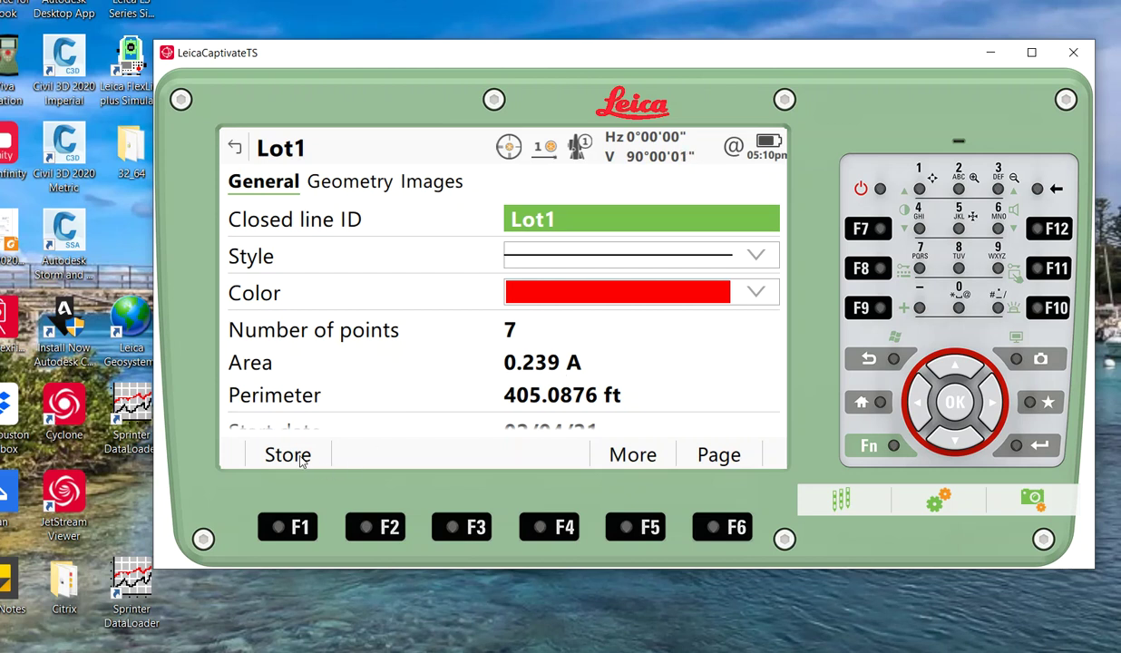
Store Lot1, then start a COGO Rectangle calculation using the 2 points & distance method
click(289, 455)
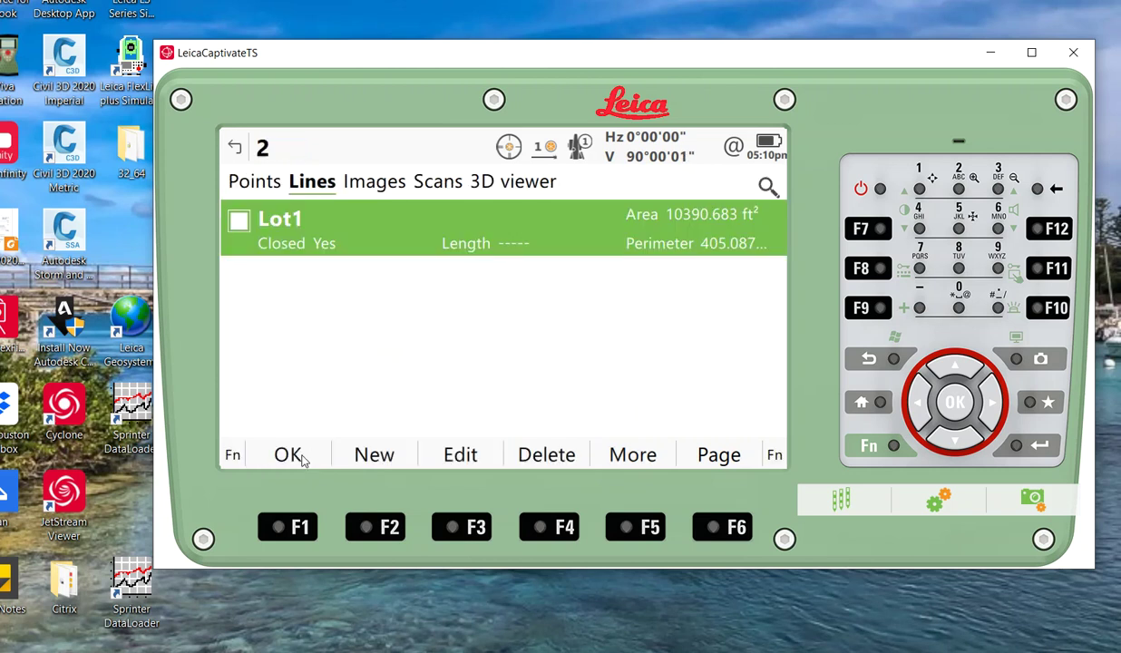
click(898, 361)
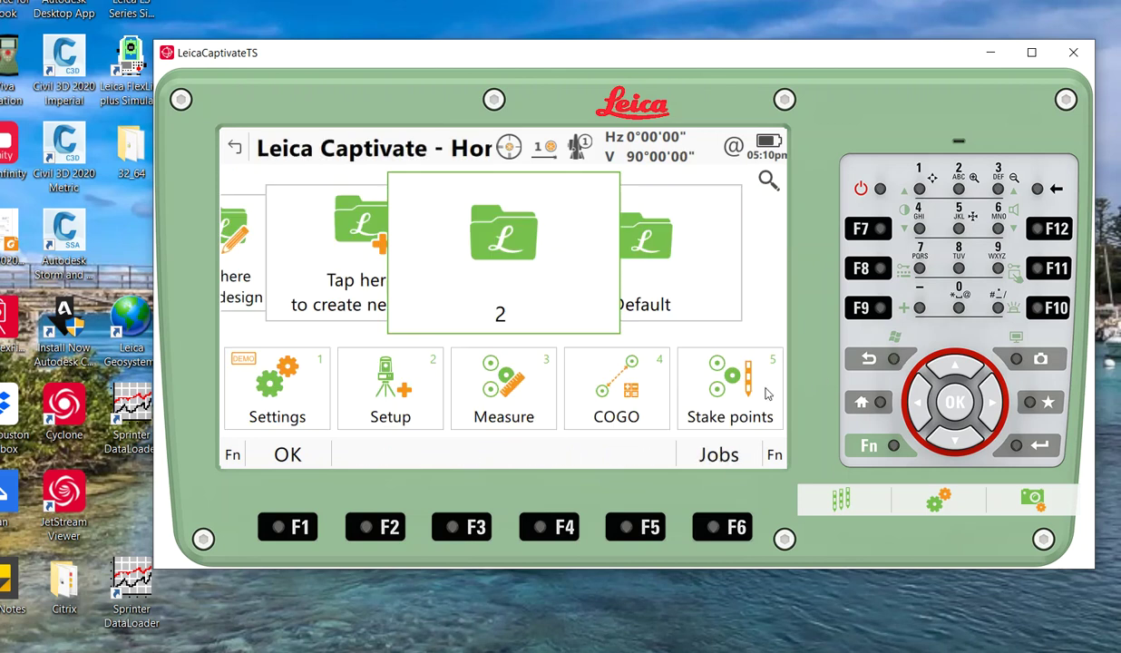
click(614, 410)
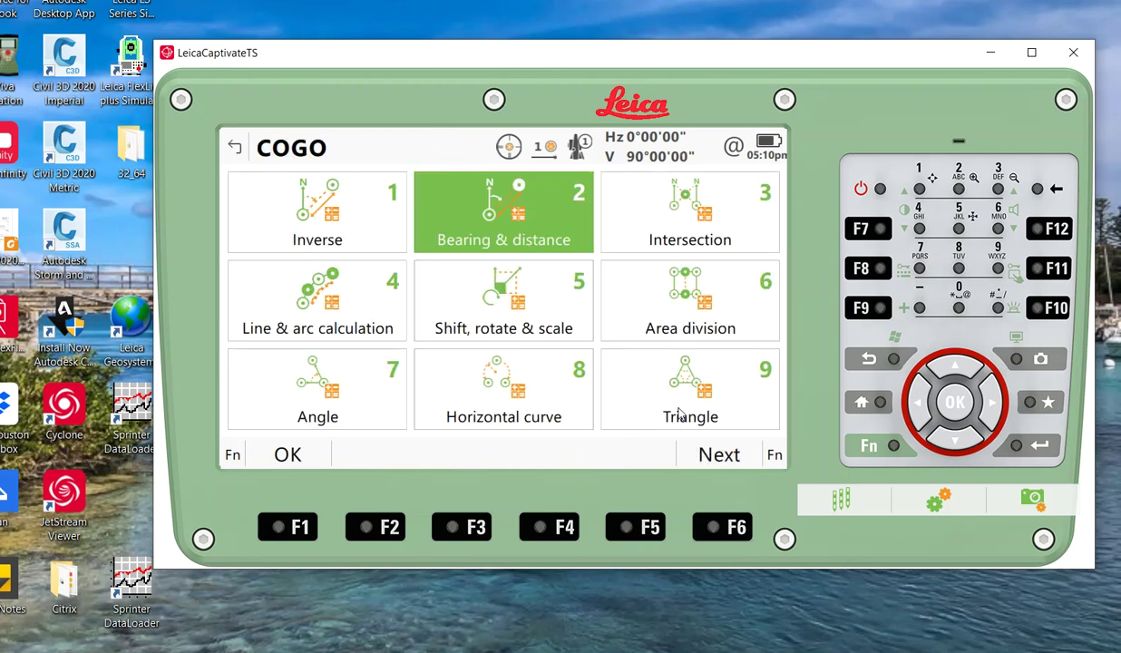
click(699, 447)
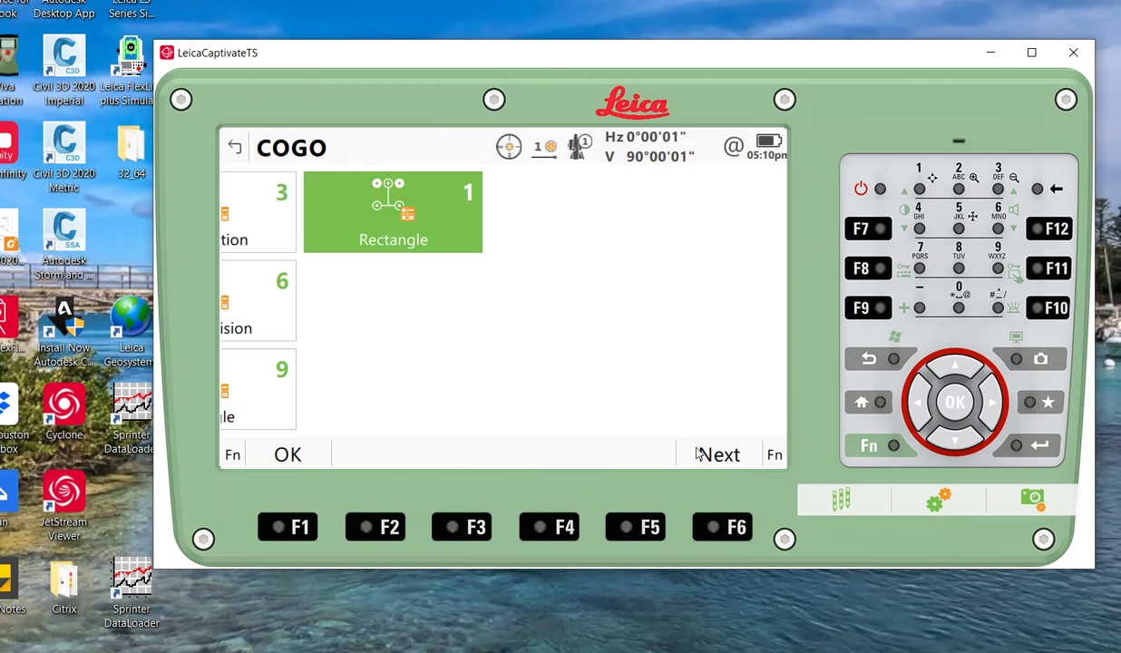
click(328, 234)
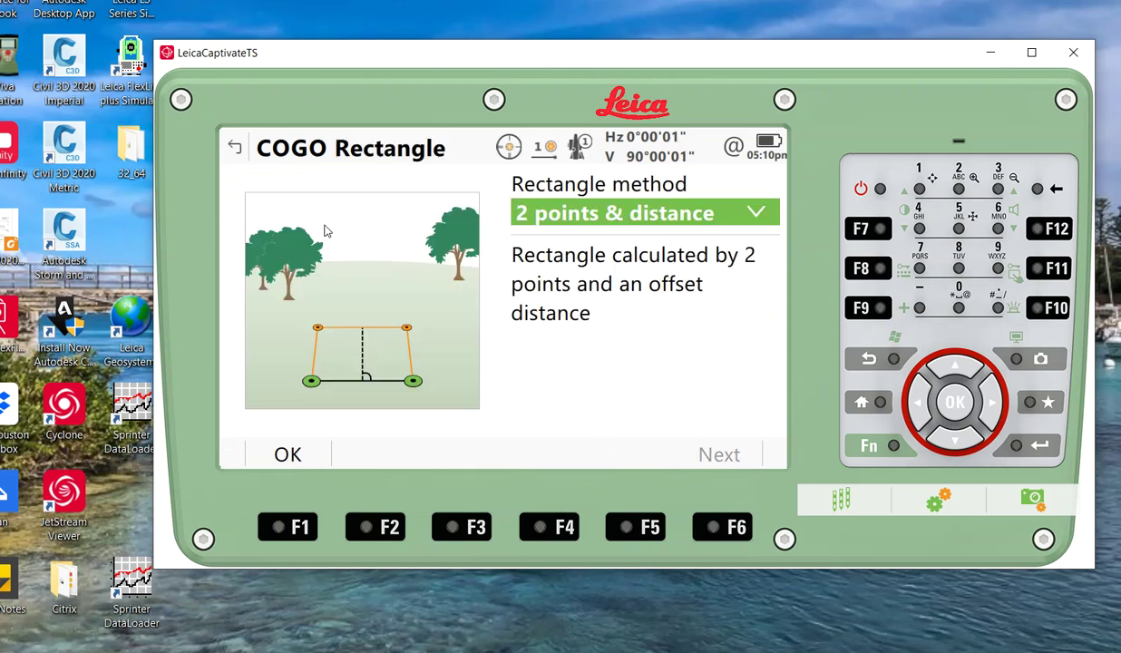
click(299, 456)
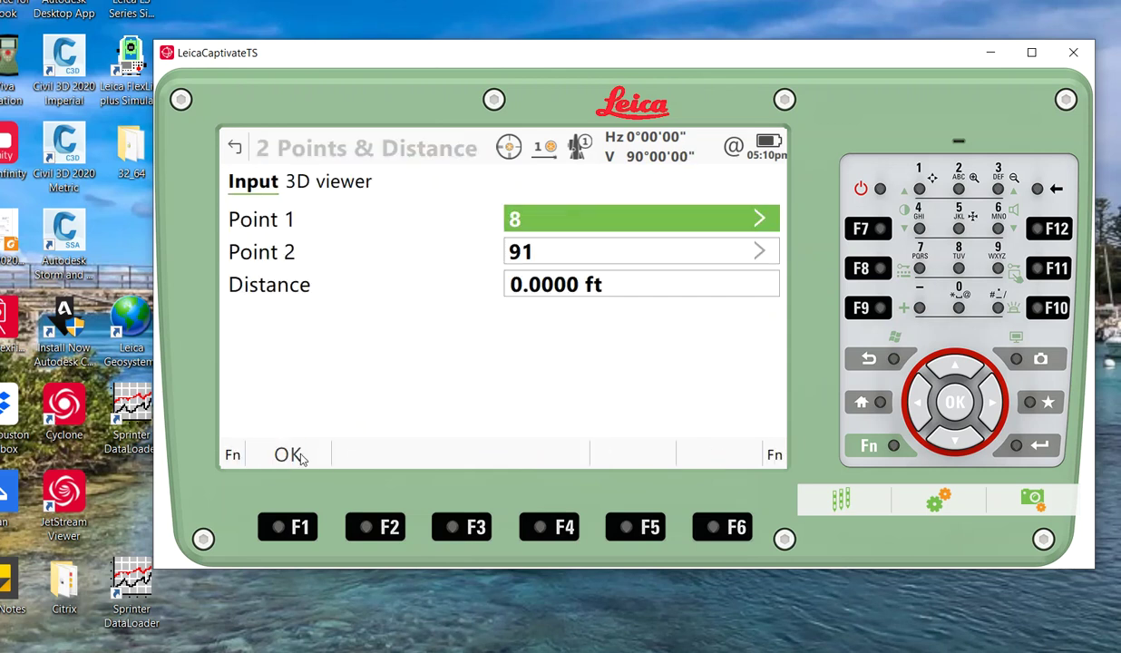
Set Point 1 to point 90, checking points 90 and 91 in the 3D viewer
click(335, 182)
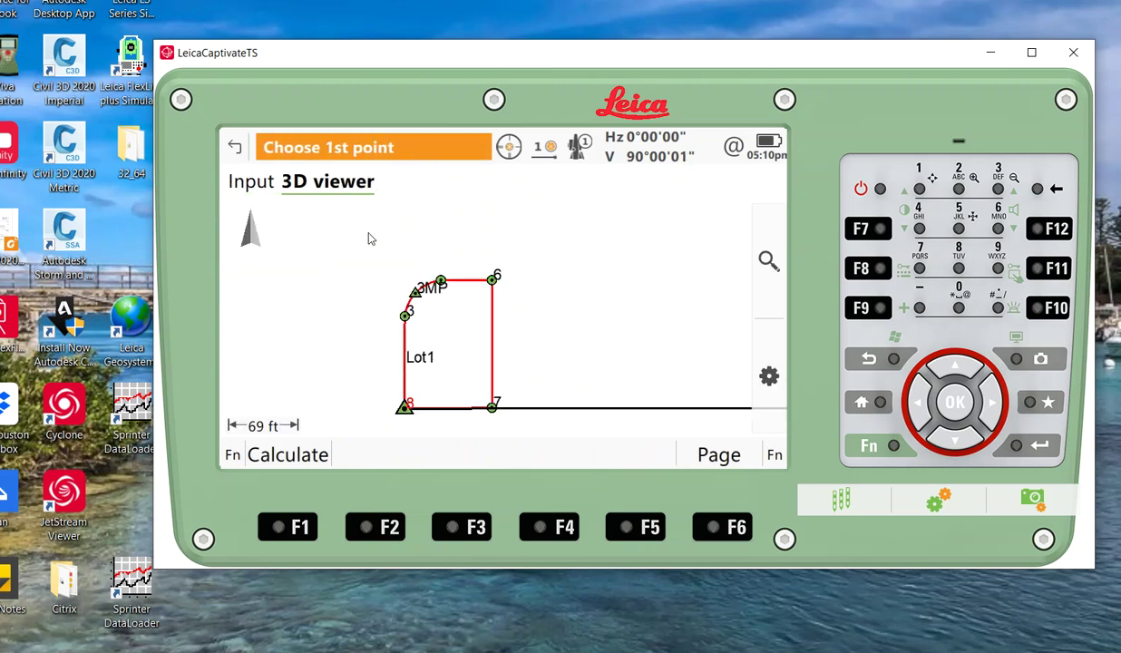
click(258, 184)
click(512, 217)
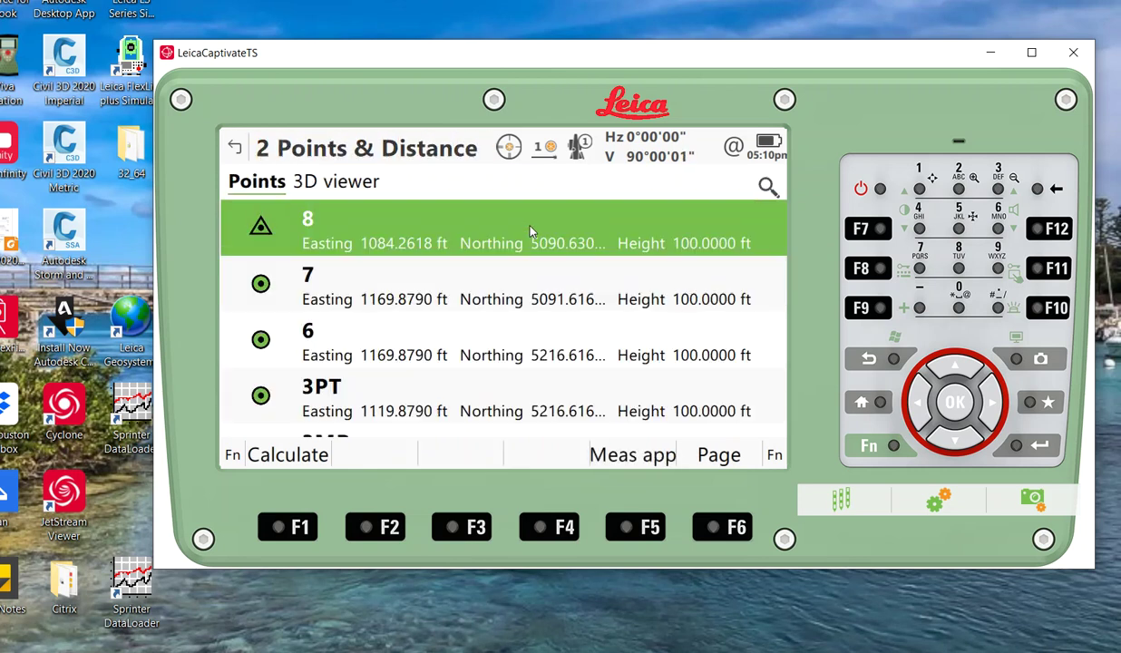
scroll(450, 275, up, 2)
click(397, 296)
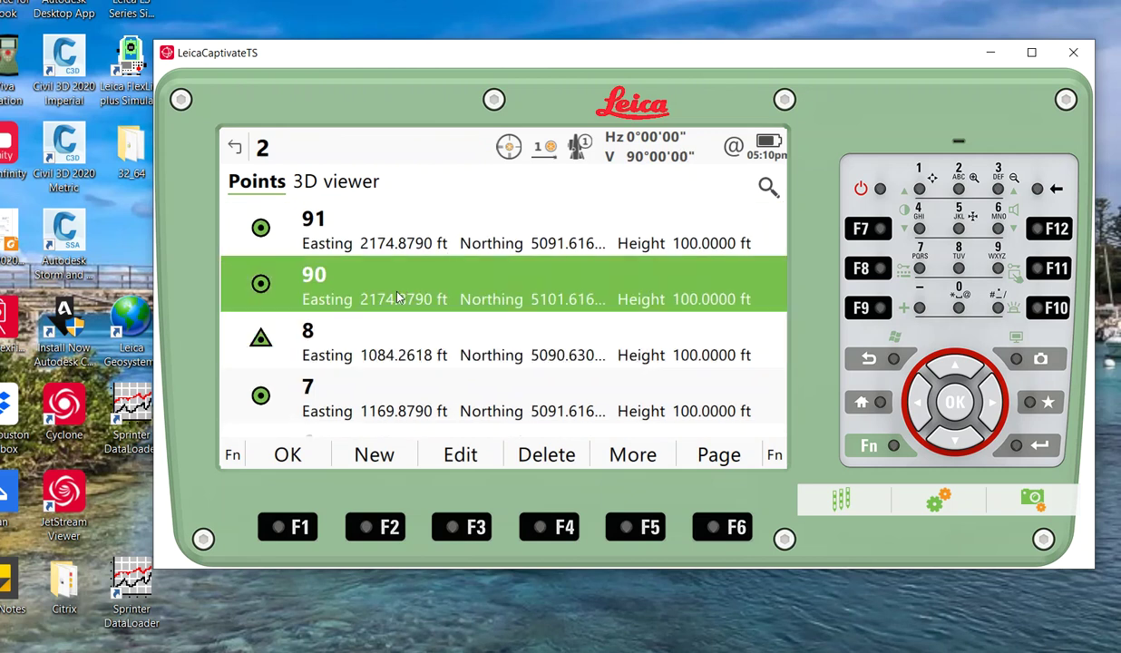
click(295, 461)
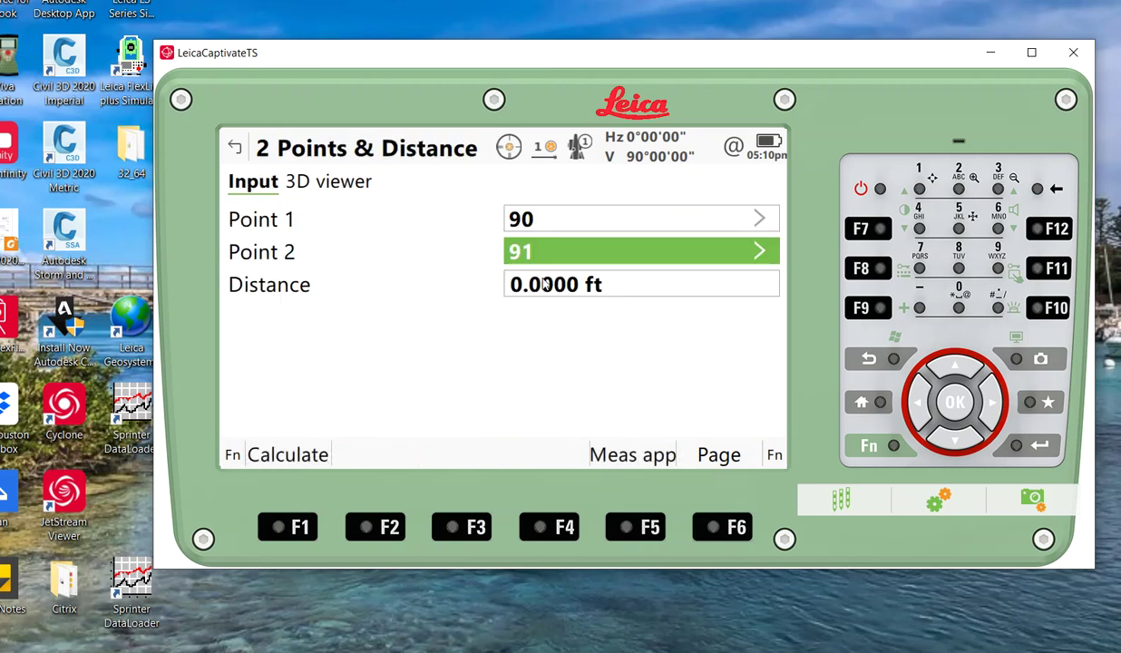
click(340, 186)
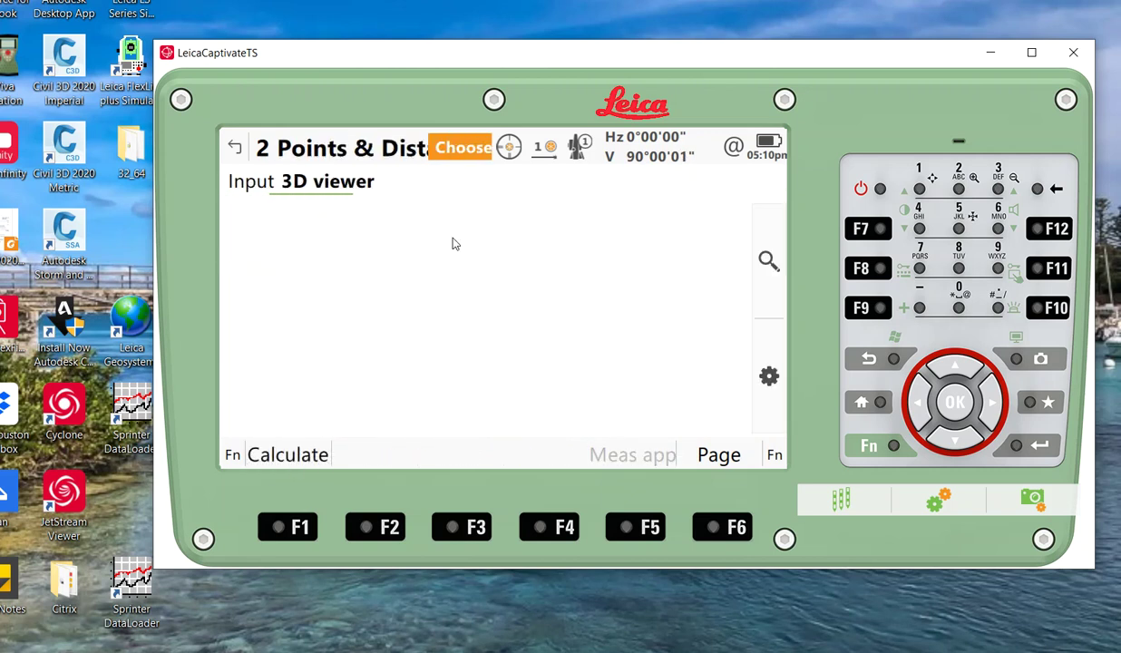
click(766, 263)
click(733, 408)
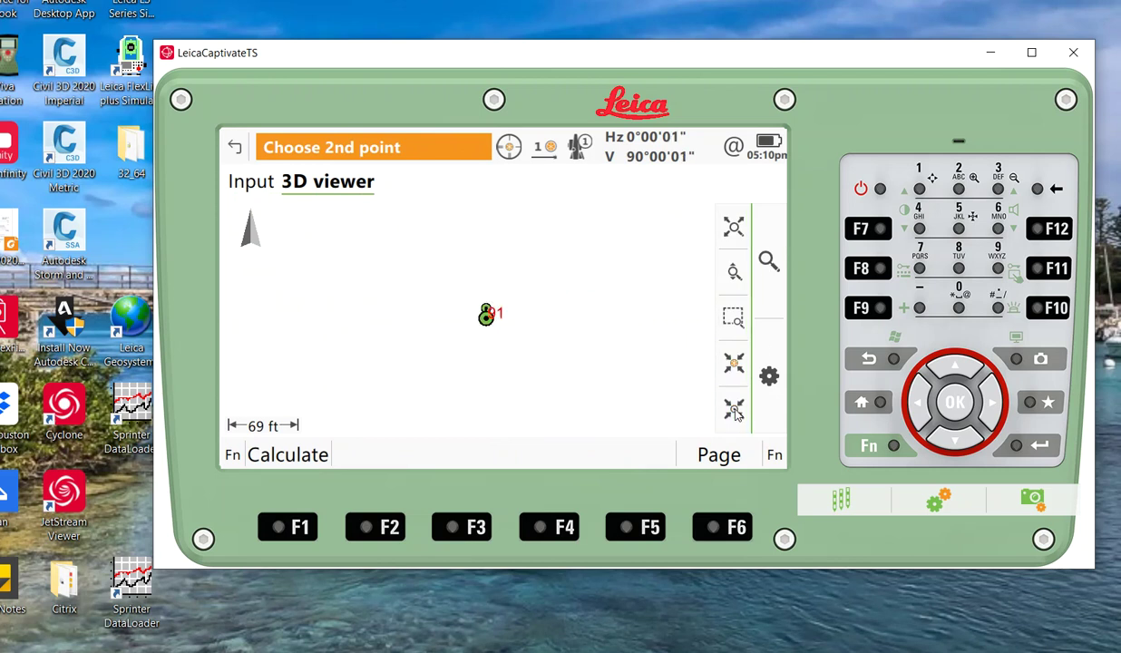
click(733, 272)
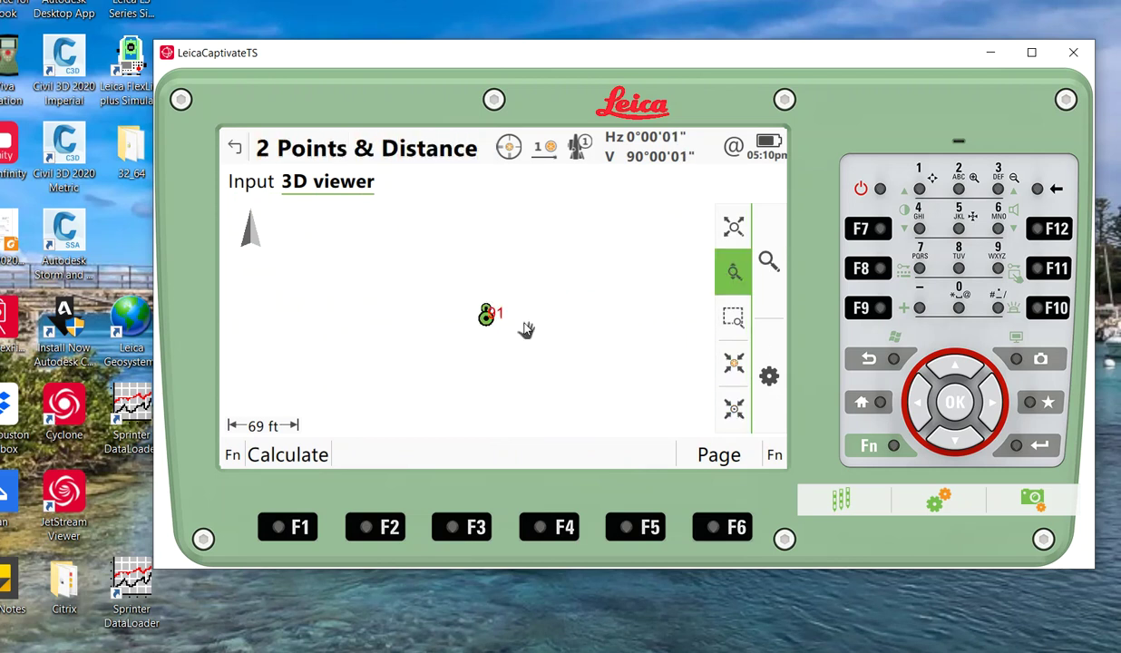
drag(508, 319, 545, 281)
mouse_move(488, 234)
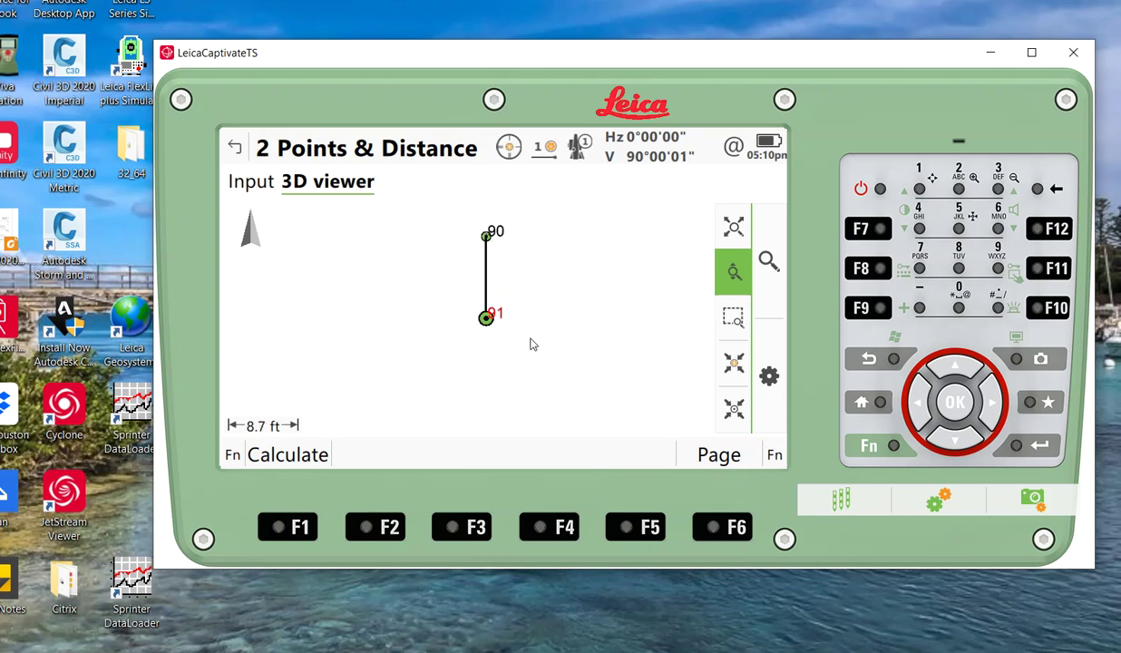
click(261, 185)
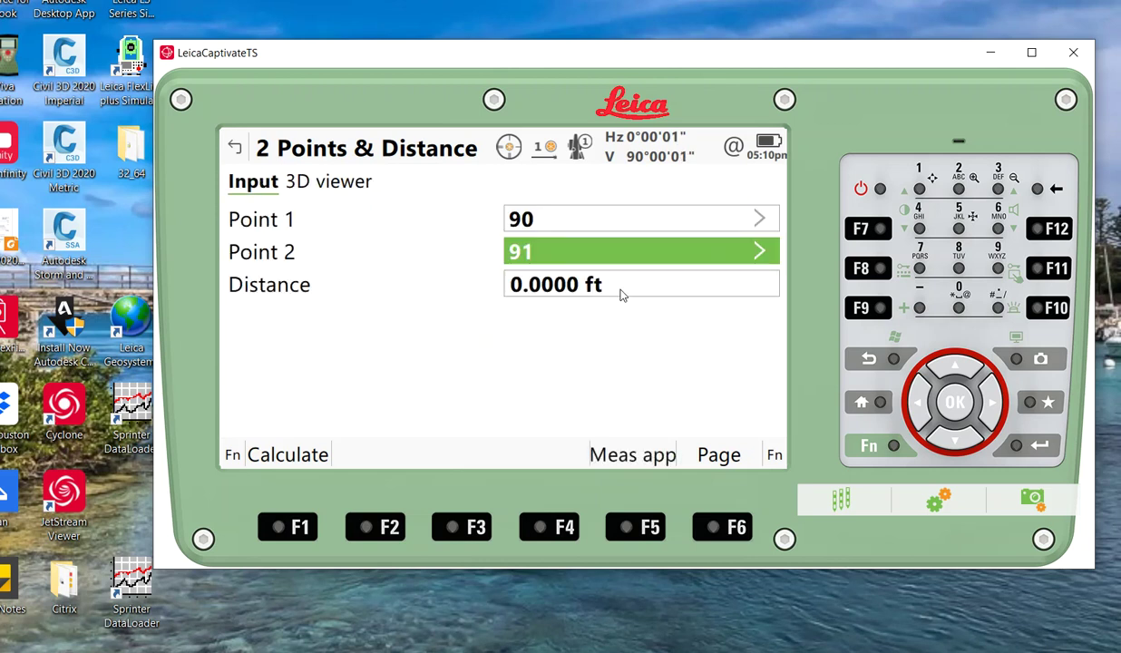
Set the offset distance to -5 ft instead of 5 ft and calculate the rectangle
click(524, 287)
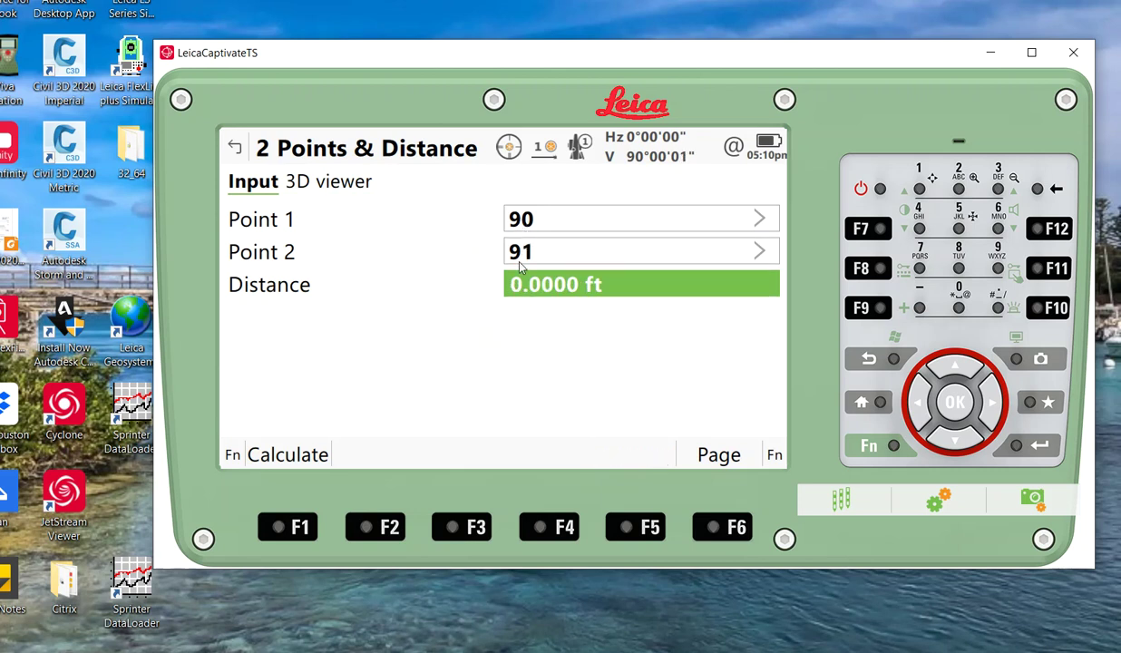
text(5)
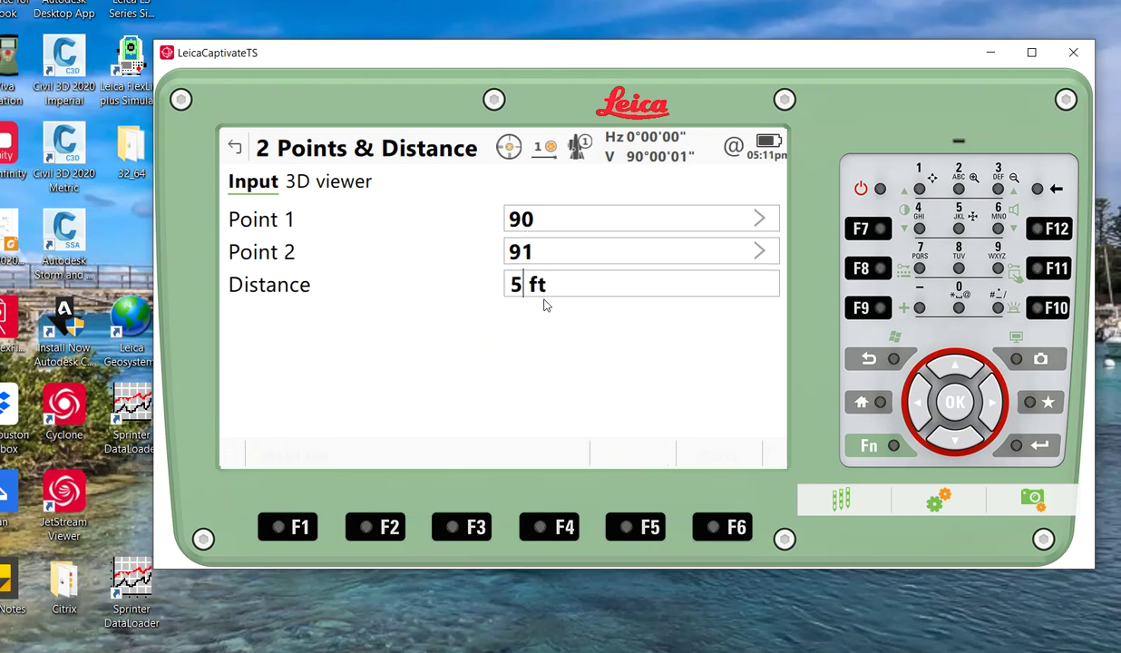
key(Return)
click(329, 183)
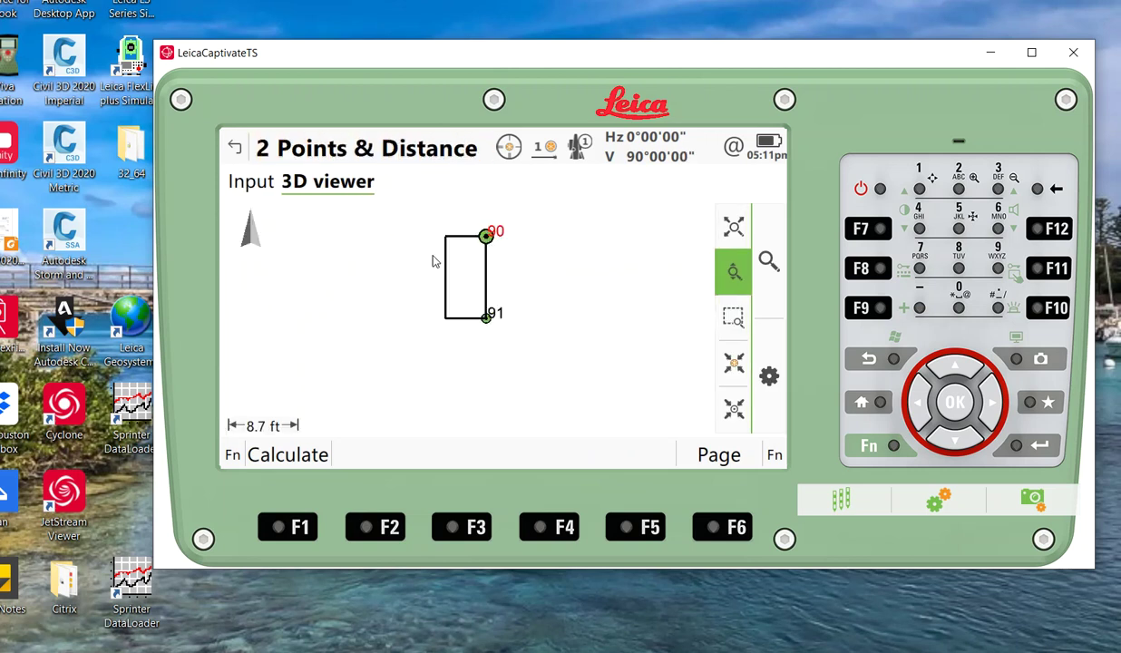
click(276, 189)
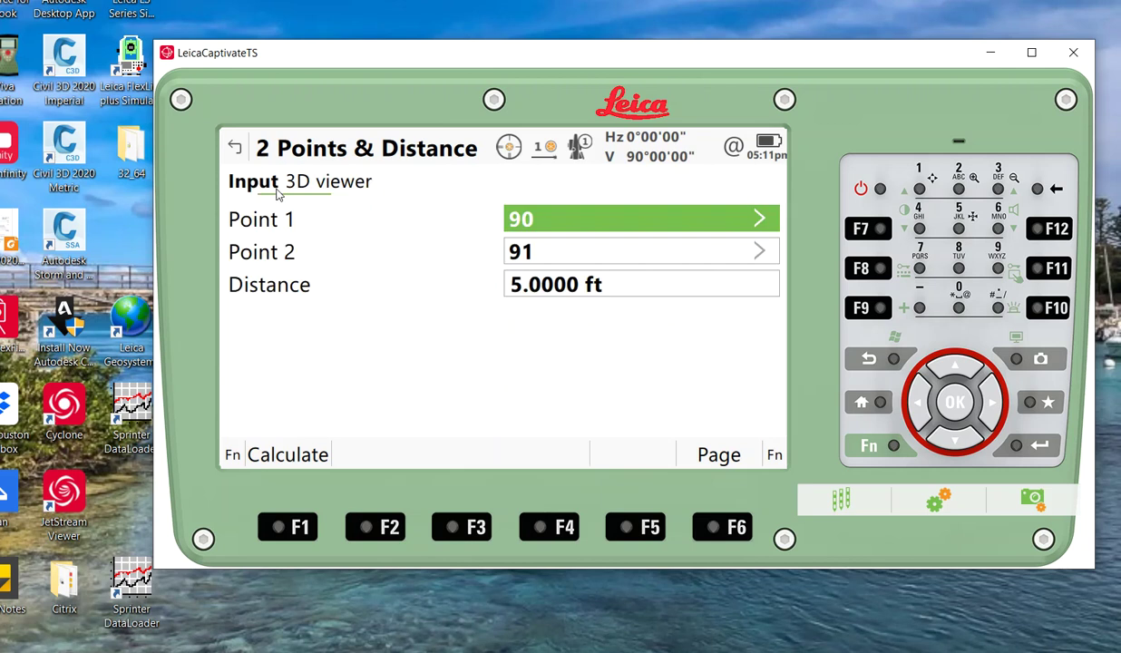
click(524, 288)
text(-5)
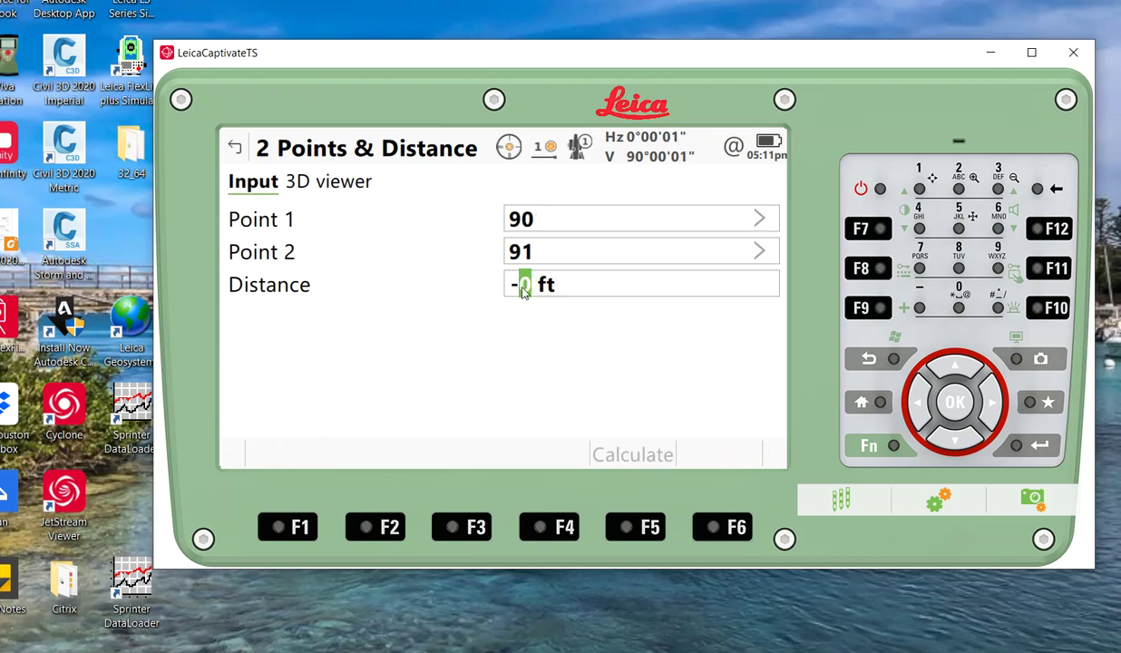
key(Return)
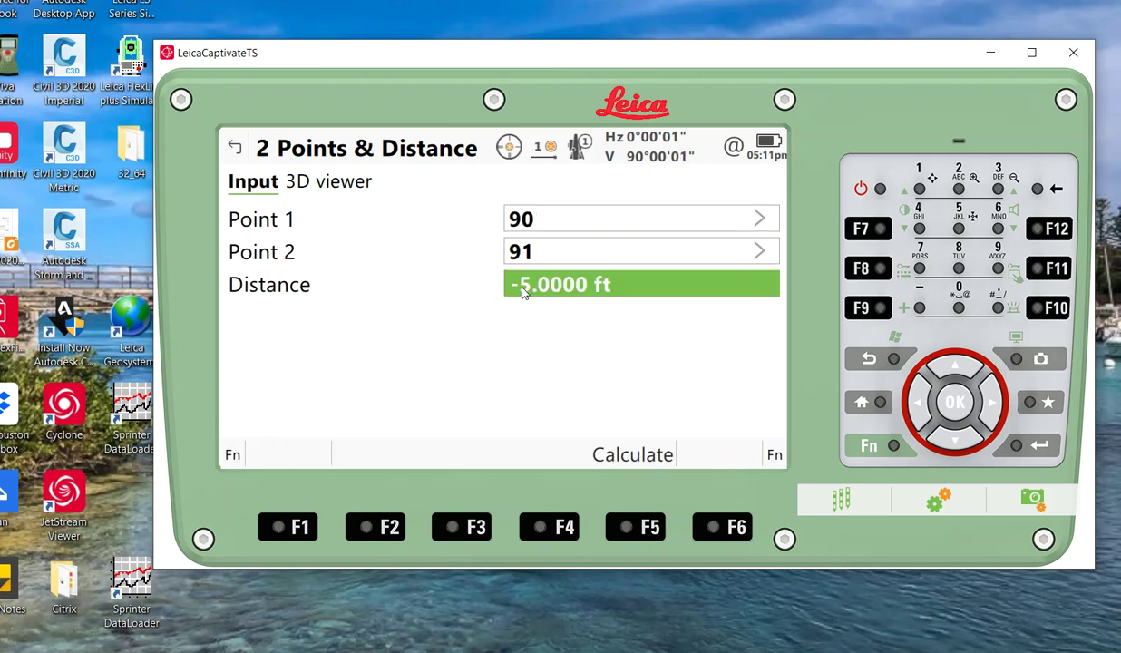
click(329, 186)
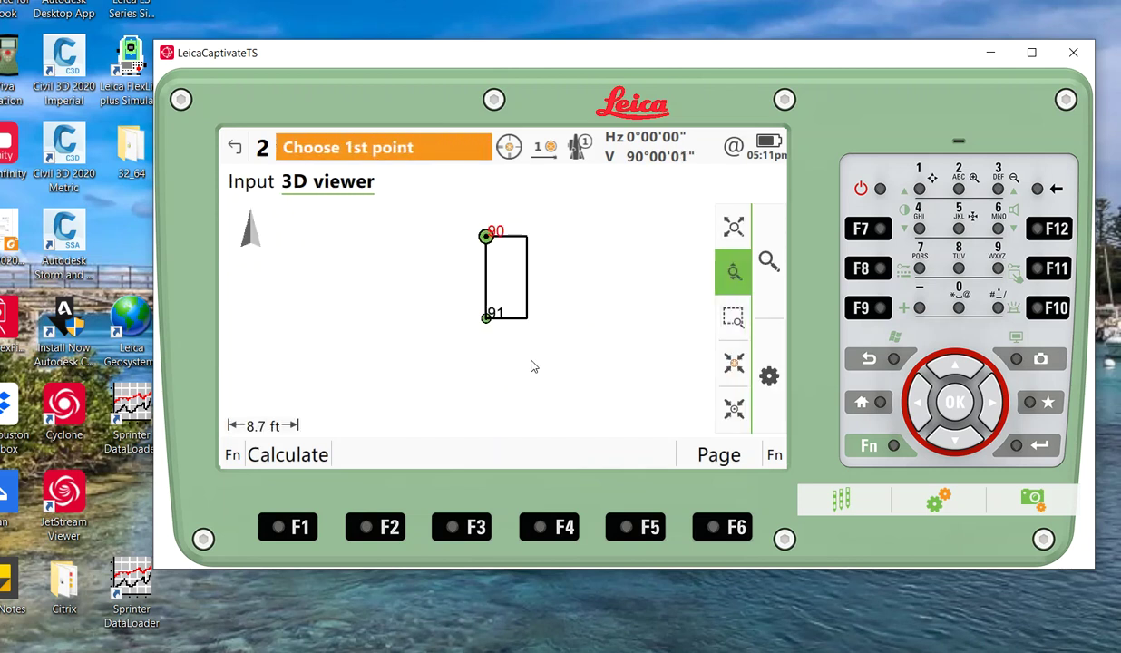
click(309, 459)
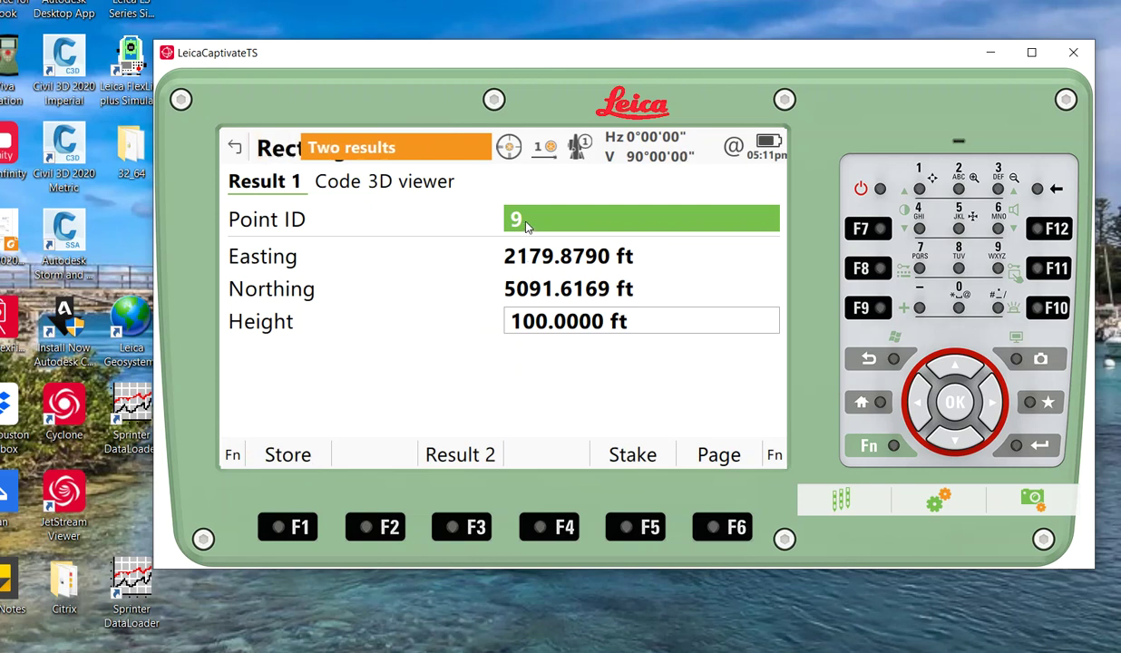
Store the two new corner points and rename the closed line from Lot2 to concpad1
click(309, 459)
click(309, 459)
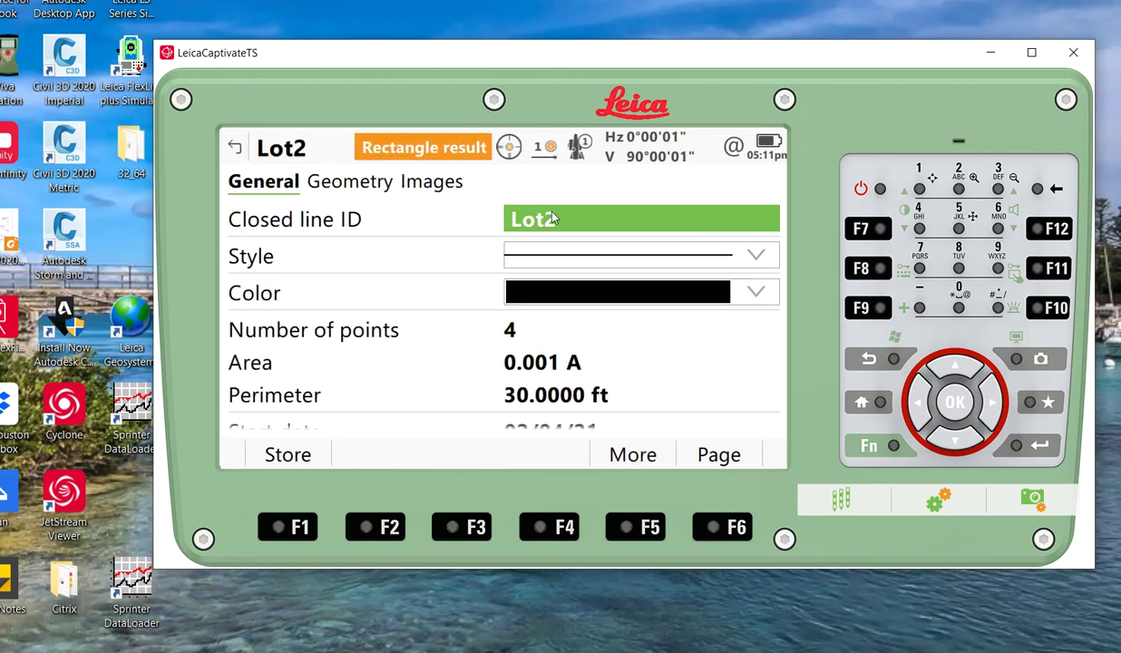
click(562, 224)
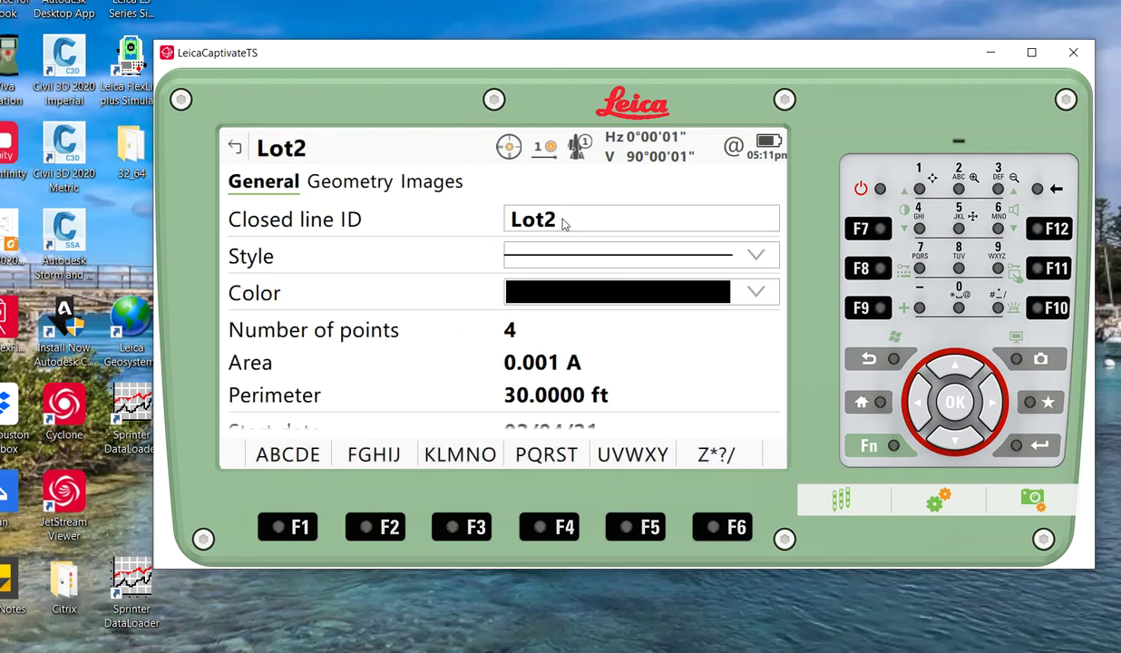
key(BackSpace)
key(BackSpace)
key(BackSpace)
key(BackSpace)
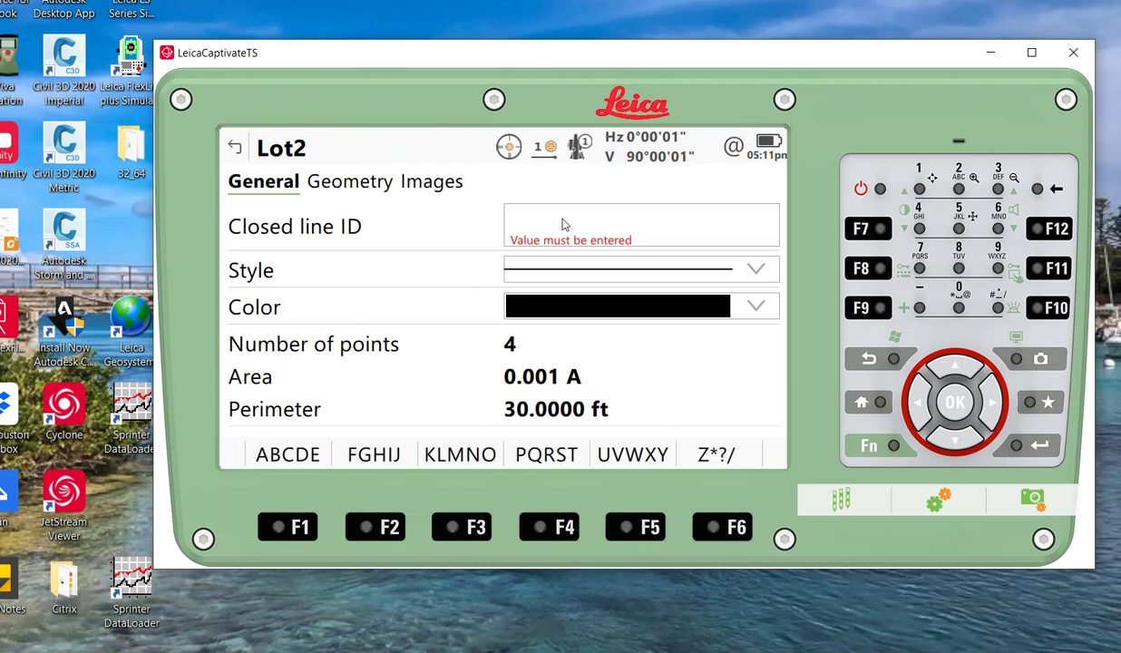
text(concpa)
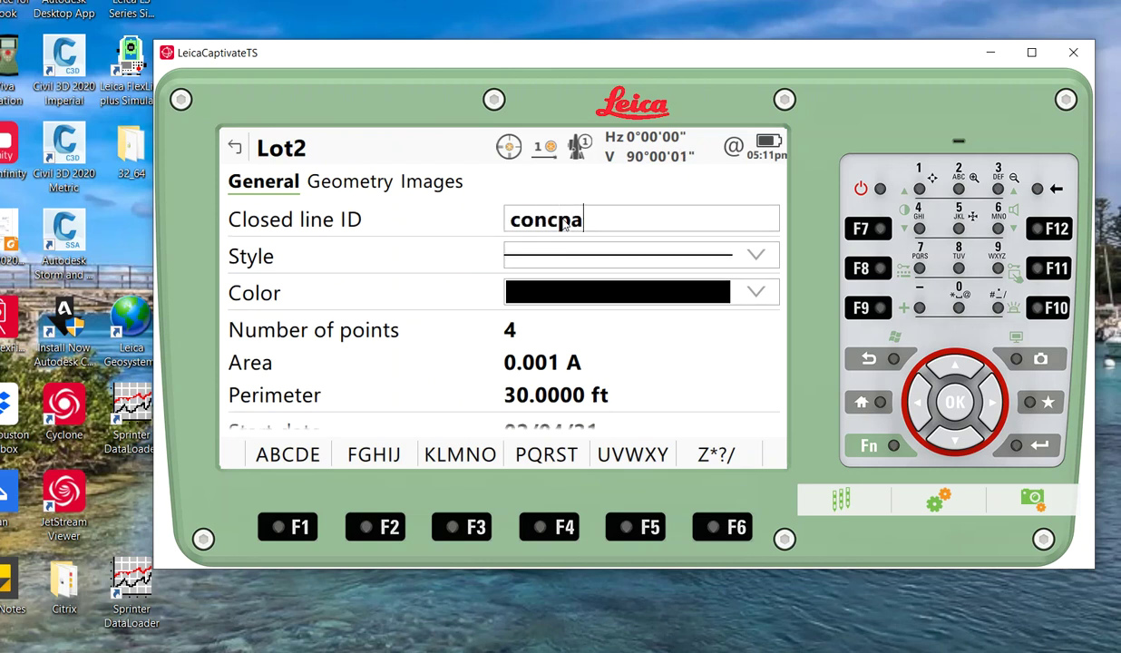
key(BackSpace)
key(BackSpace)
text(d1)
key(Return)
Give concpad1 a turquoise colour and store the line
click(646, 305)
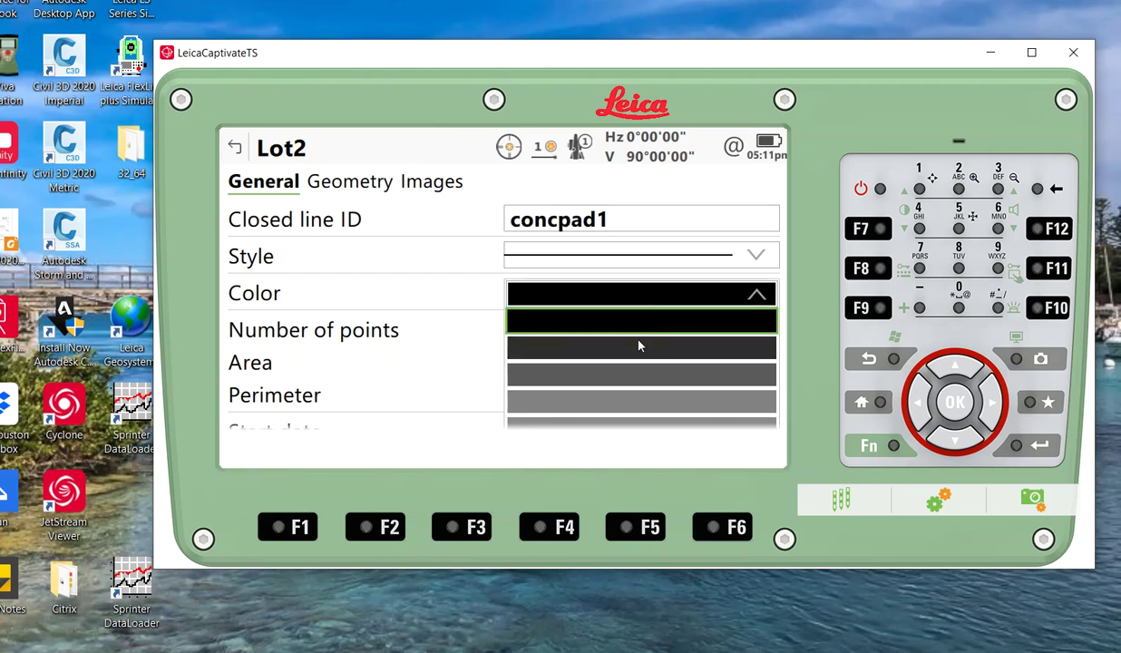
scroll(639, 343, down, 3)
click(636, 325)
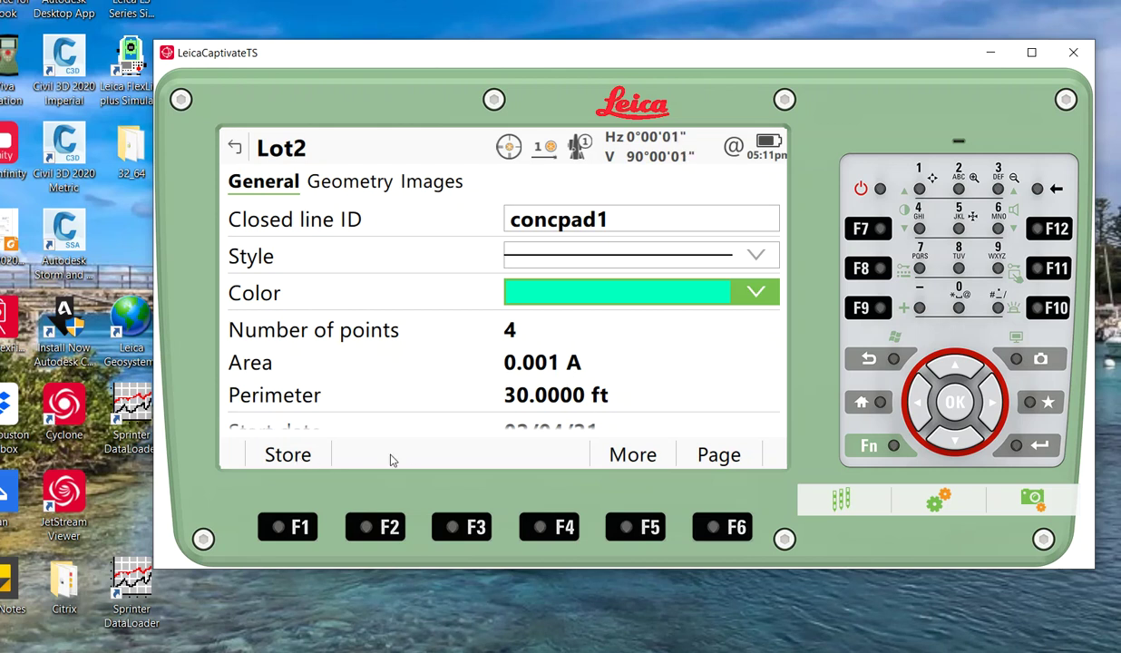
click(297, 461)
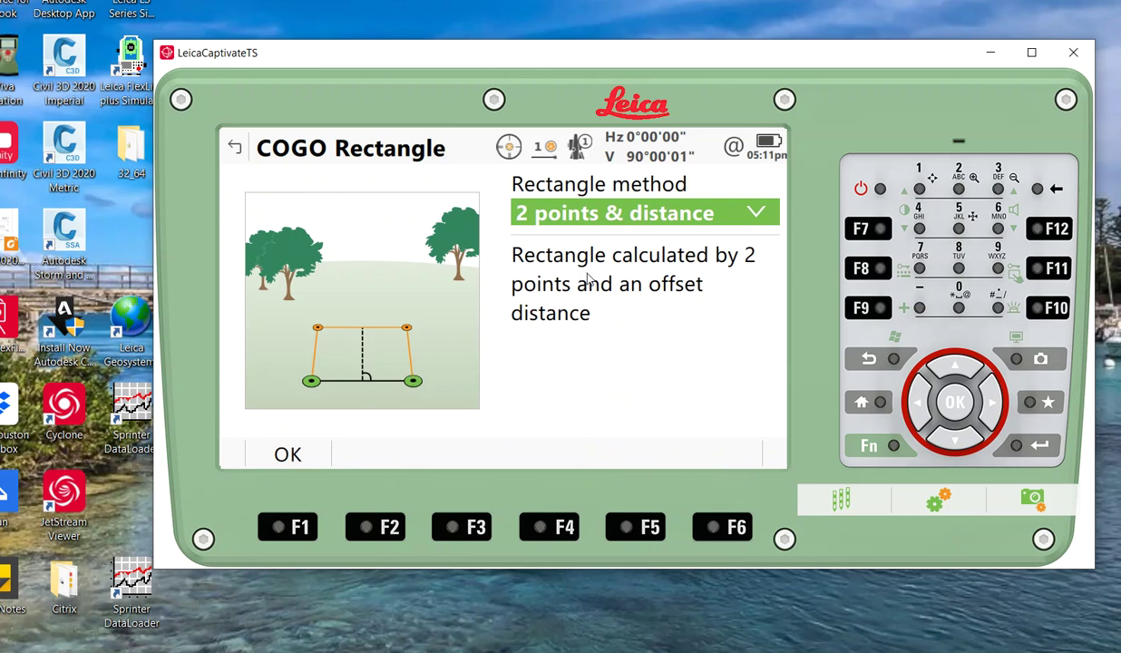
Return home and open job 2's Lines list, selecting concpad1
click(892, 360)
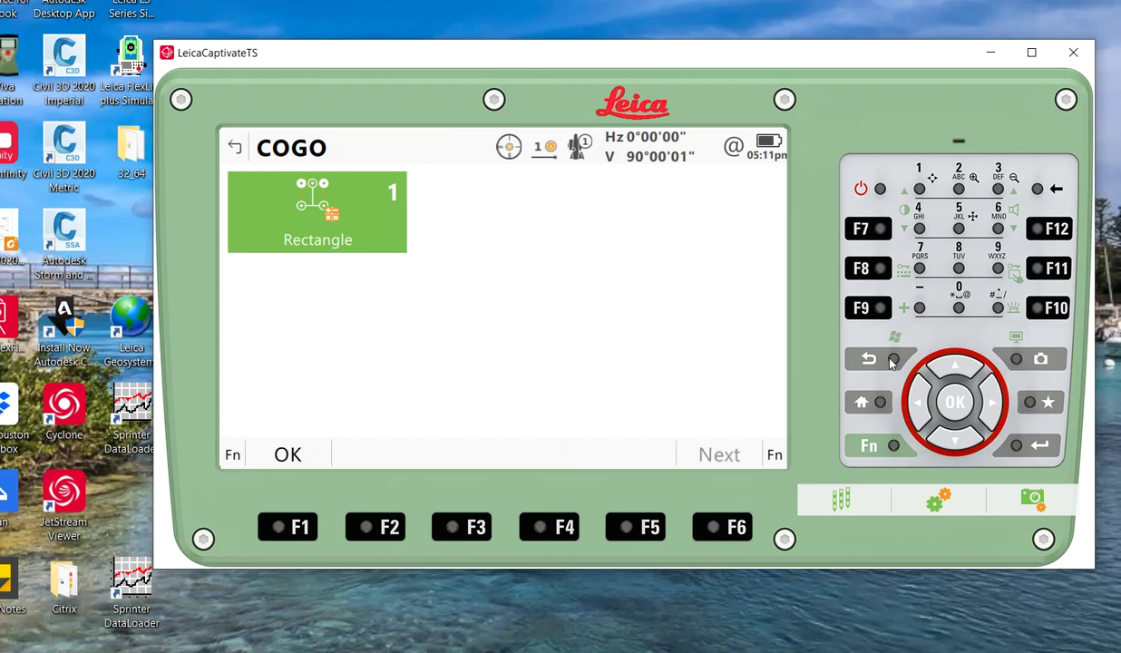
click(893, 360)
click(863, 269)
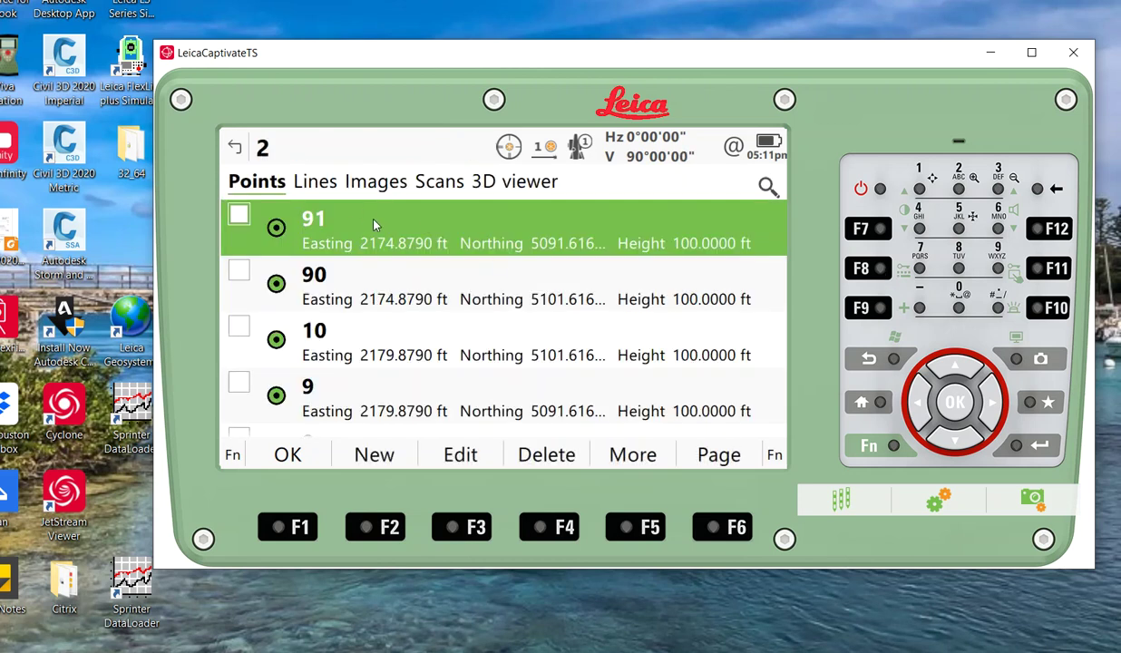
click(308, 184)
click(304, 284)
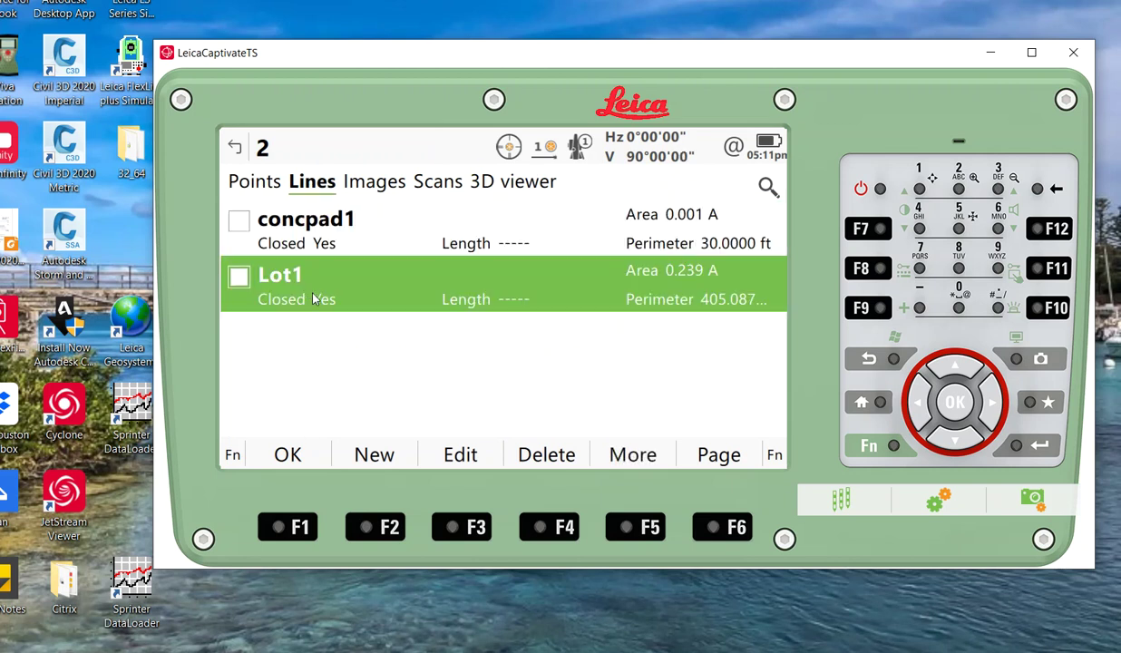
click(320, 238)
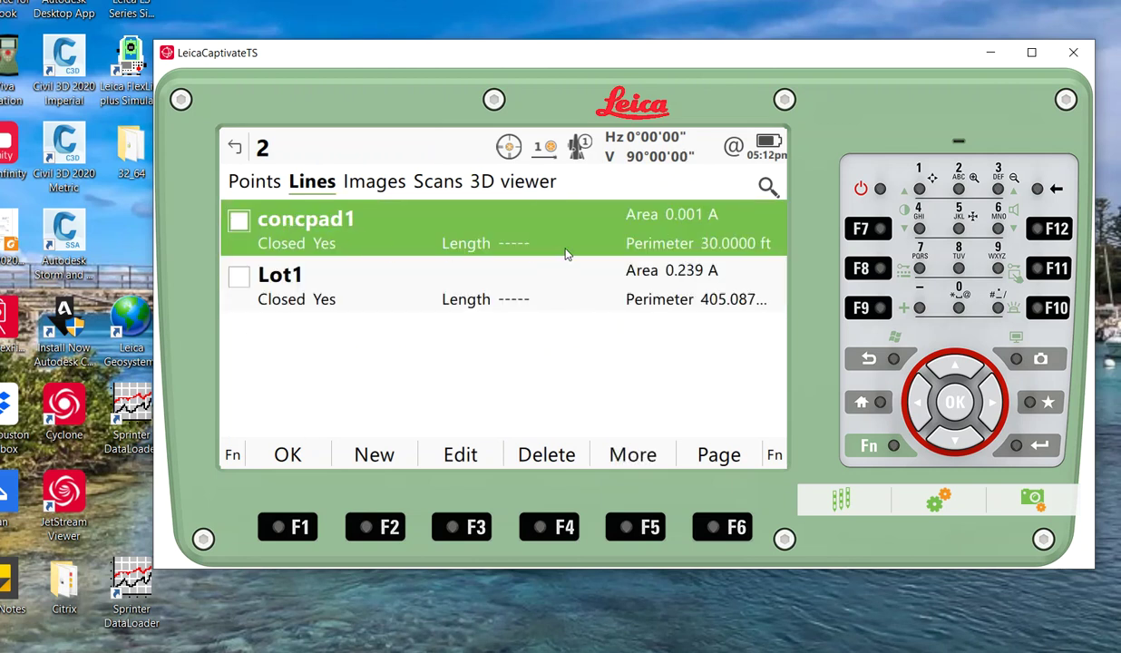
Set area units to square feet, verify concpad1 shows 50.000 ft², store it and go home
click(1033, 401)
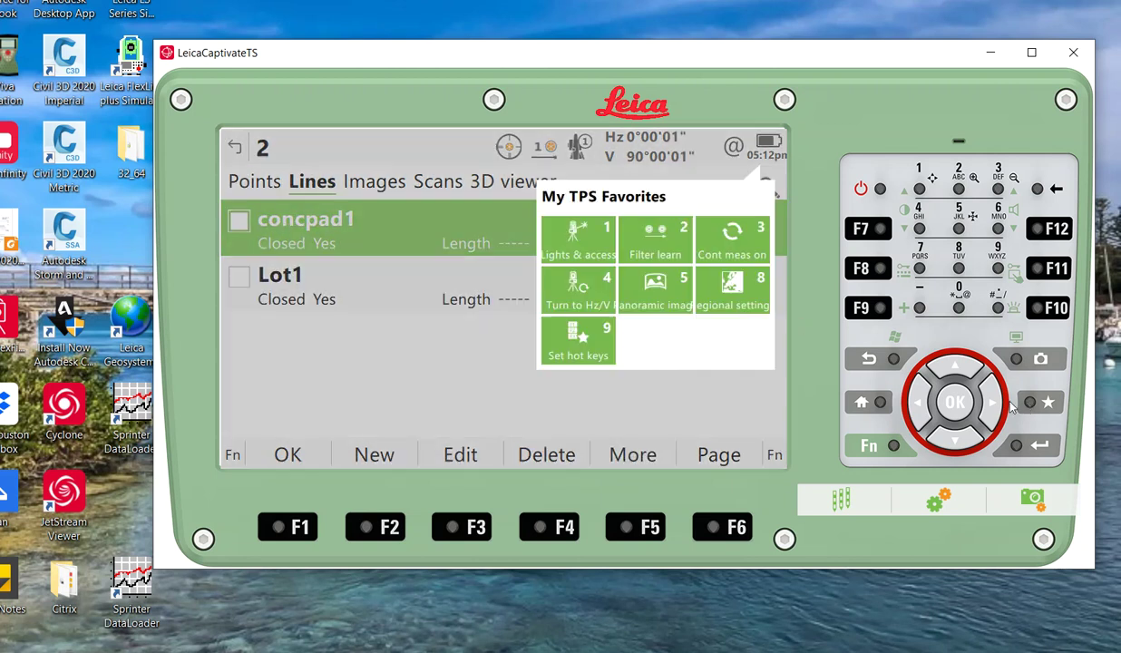
click(687, 337)
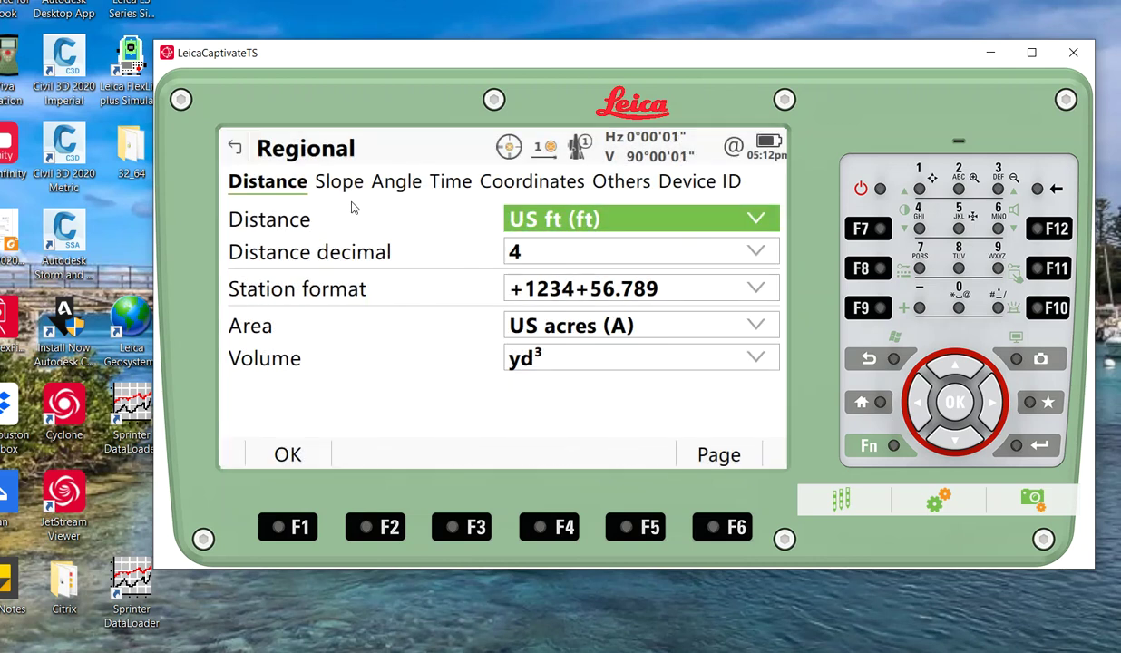
click(552, 337)
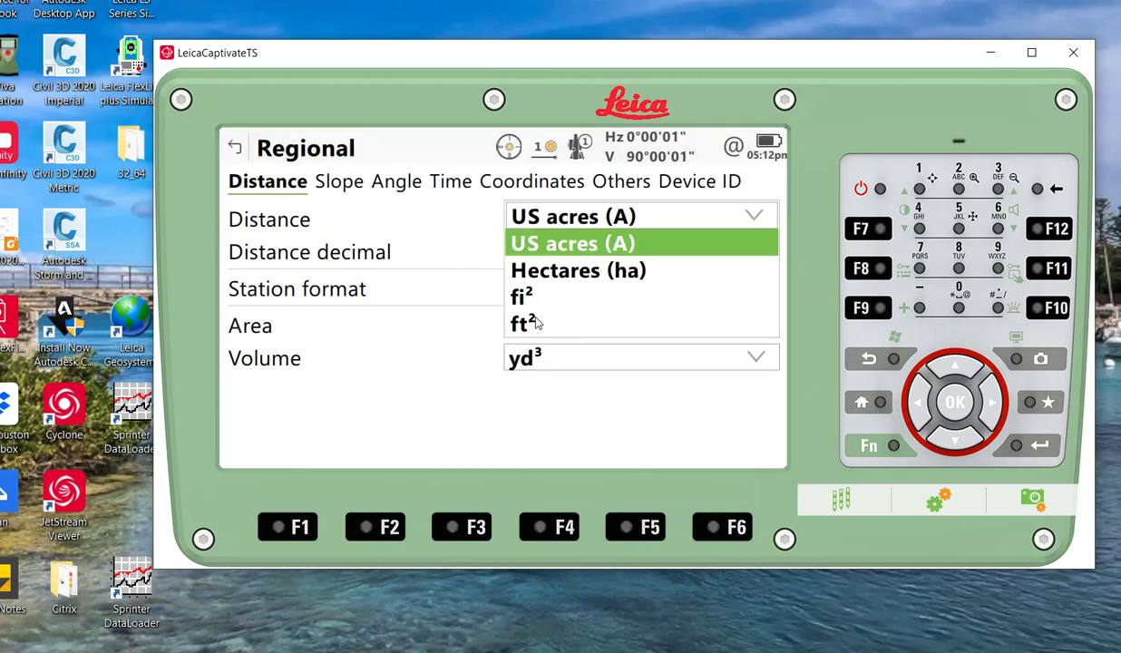
click(517, 319)
click(292, 456)
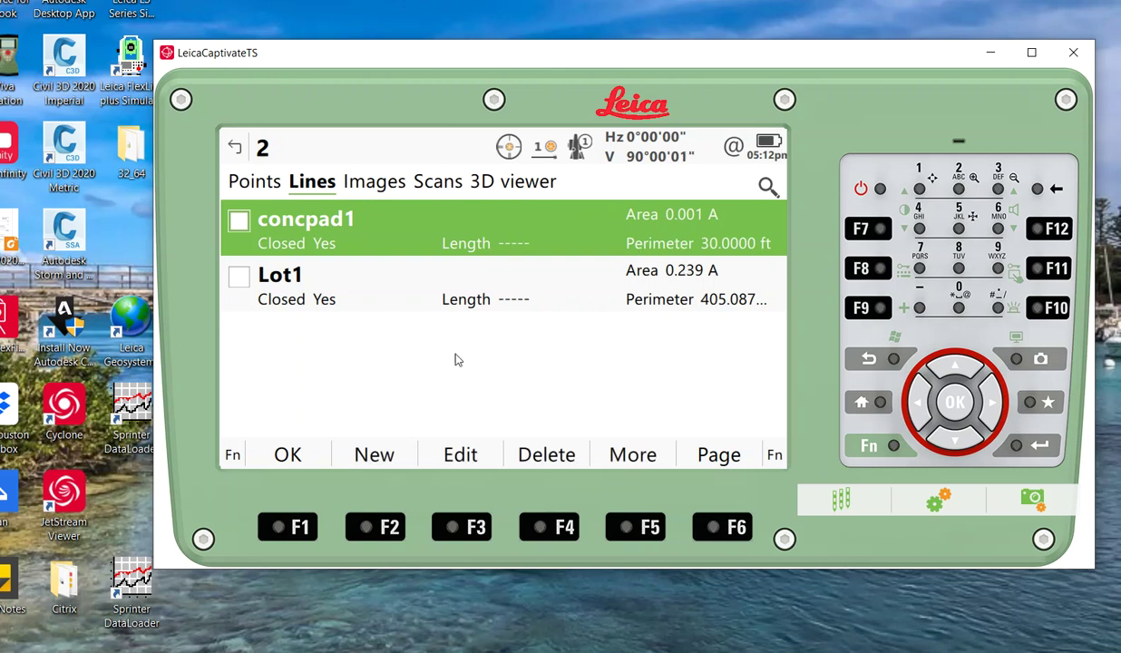
click(438, 445)
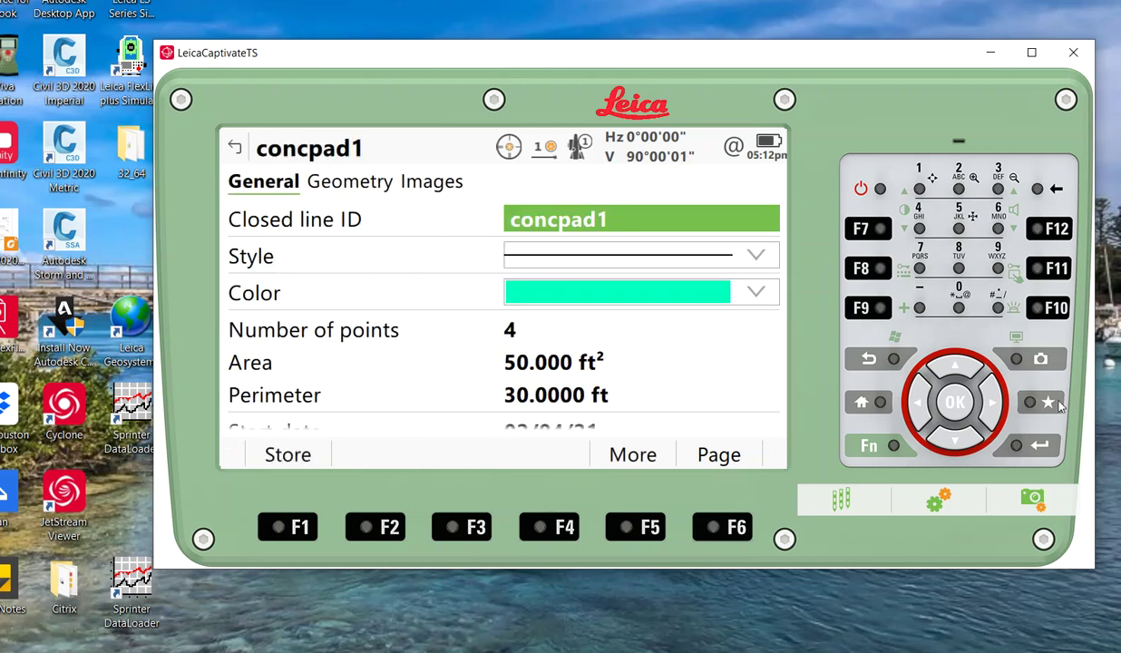
click(281, 451)
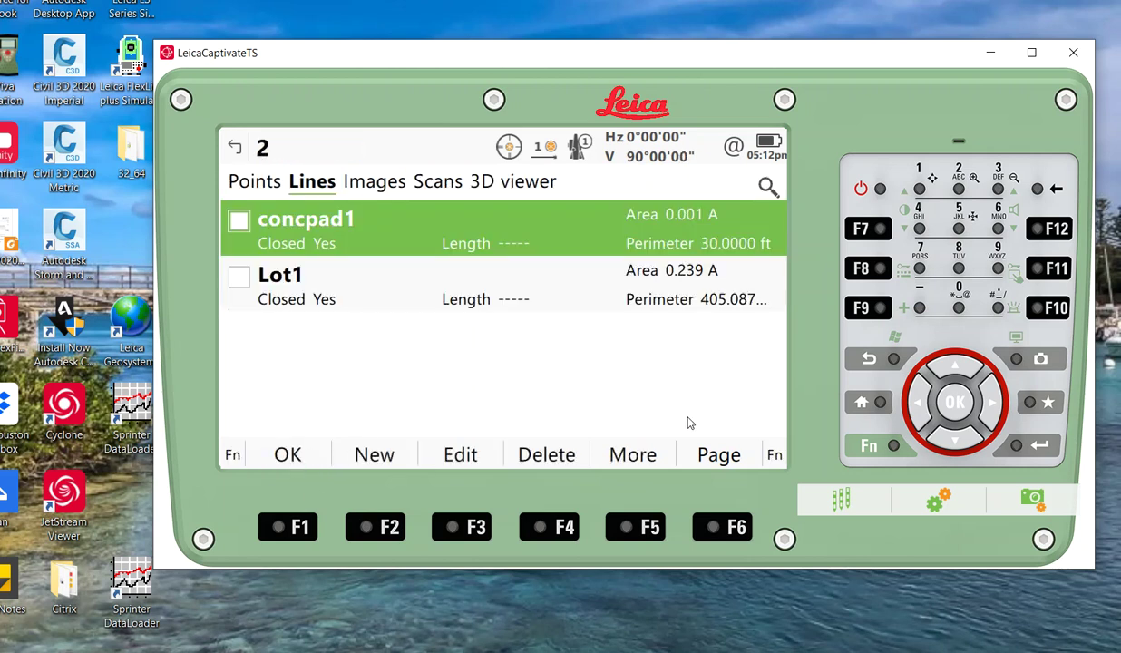
click(894, 361)
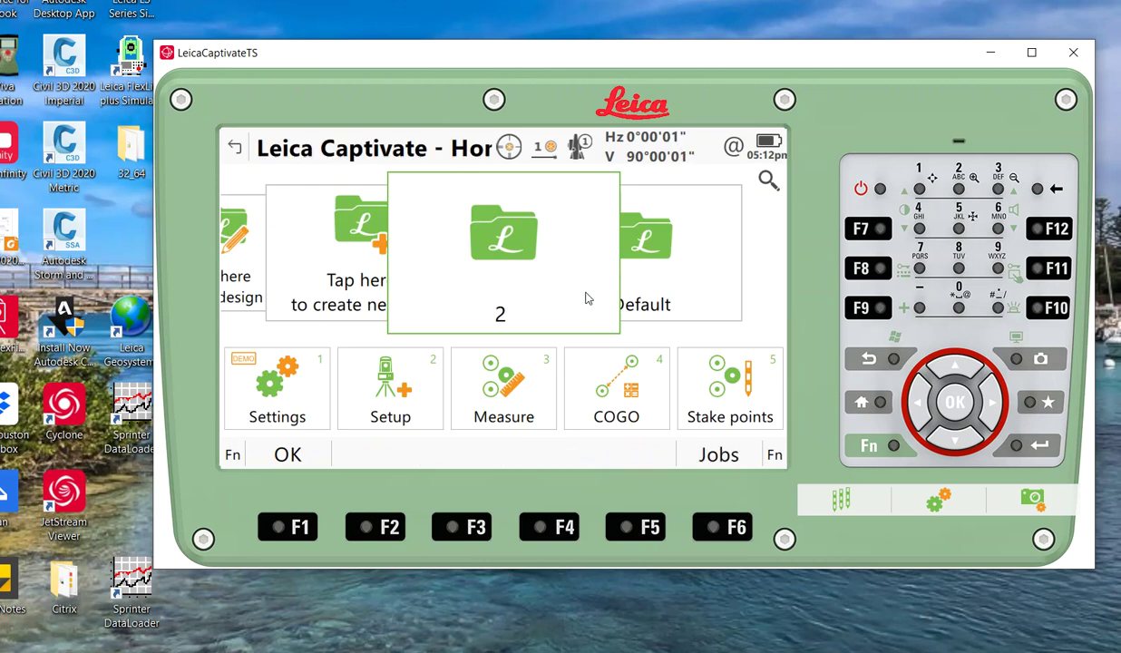
Review the Coding options under Settings > Customization and return home
click(272, 388)
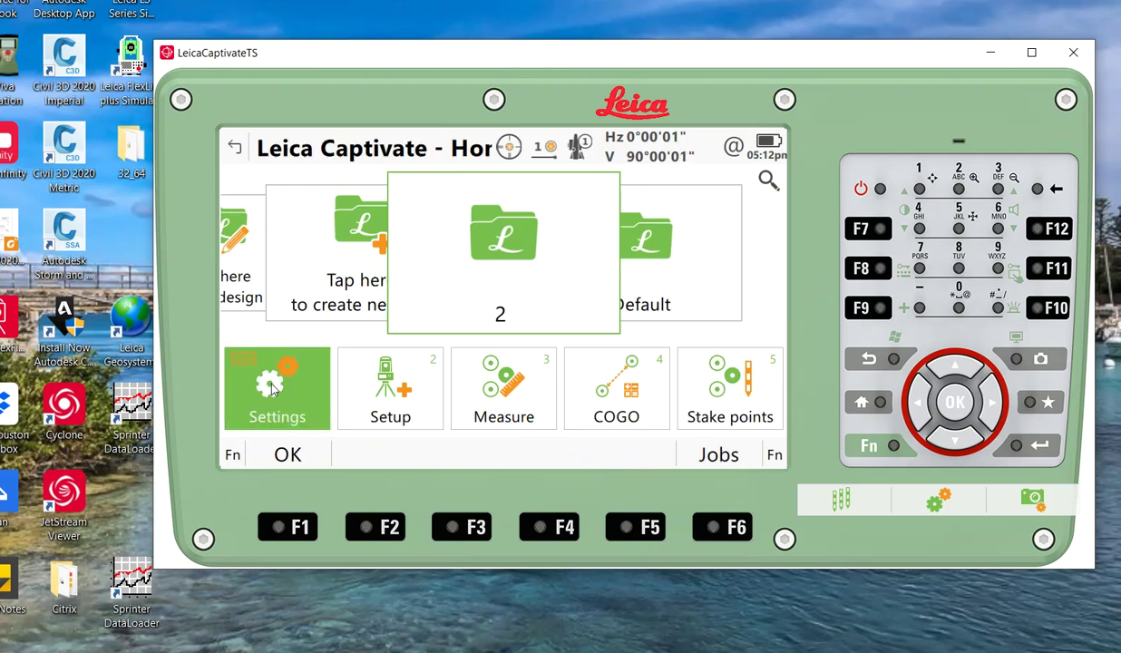
click(318, 308)
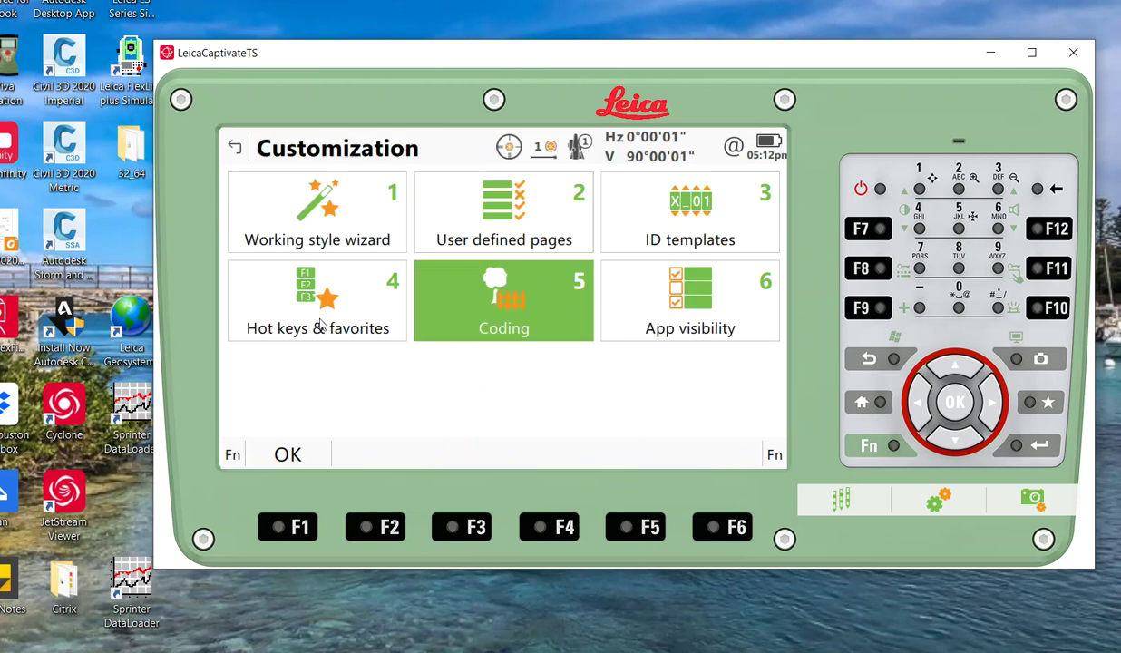
click(535, 327)
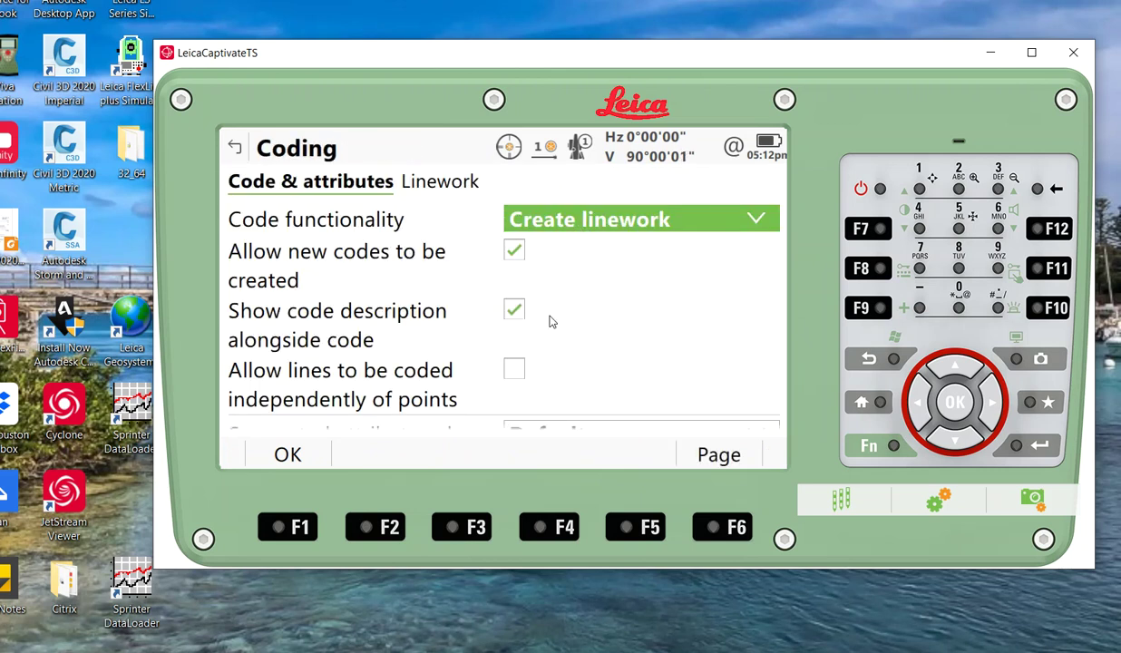
click(288, 455)
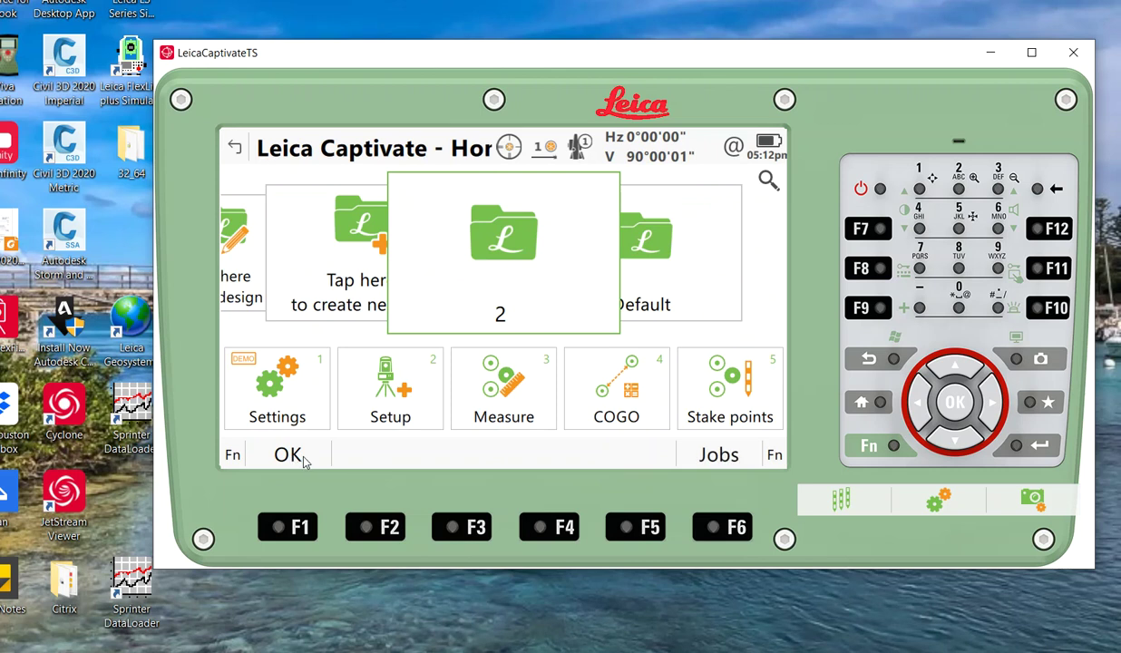
Start measuring in job 2 with the previous setup, keep no linework, then bring up favourites
click(513, 392)
click(709, 361)
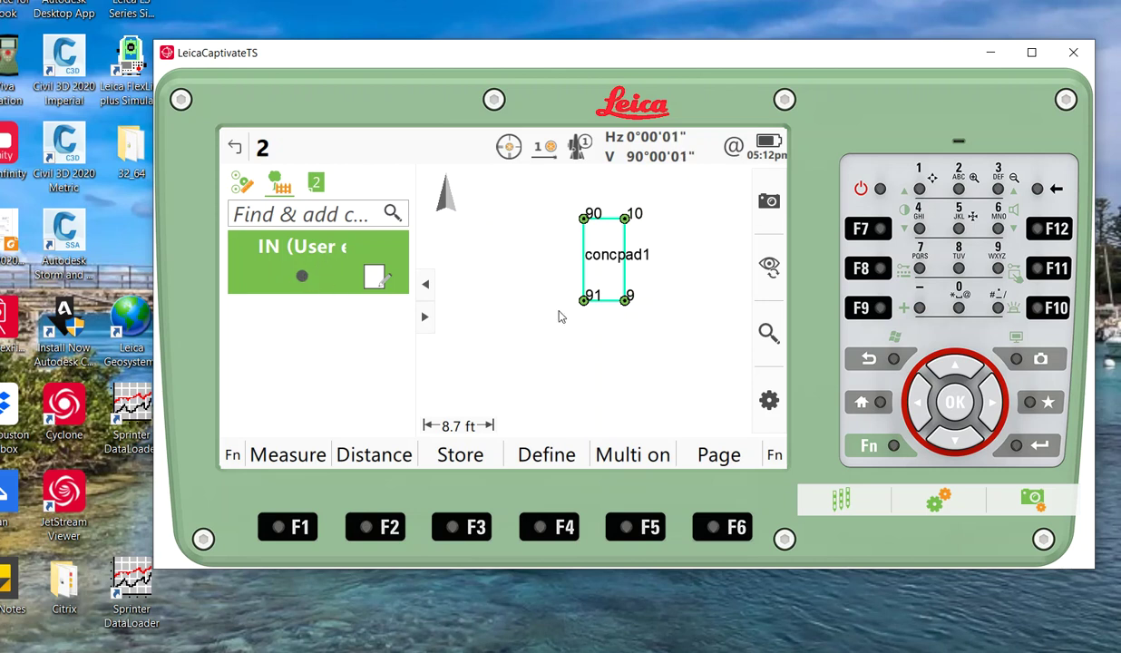
click(302, 277)
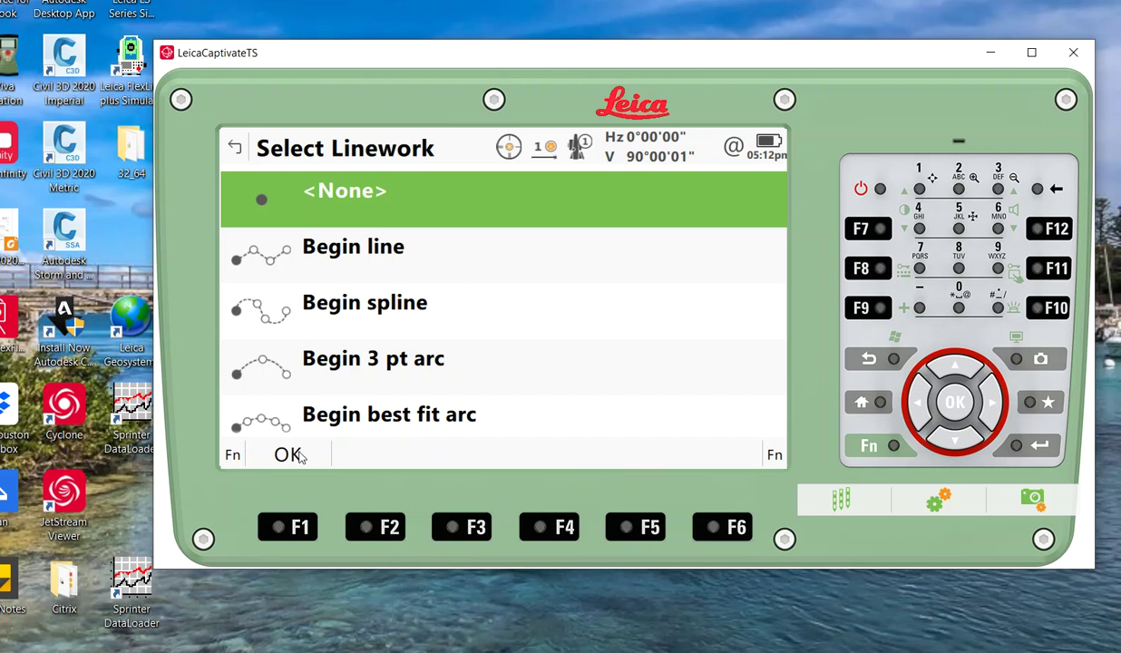
click(868, 357)
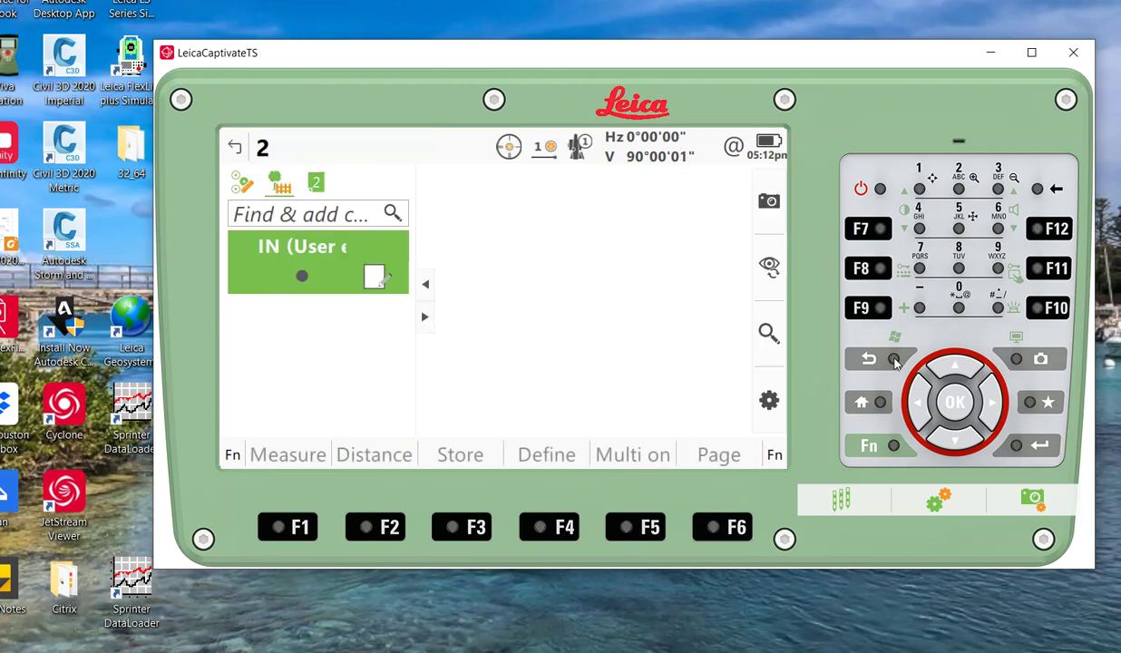
click(1030, 402)
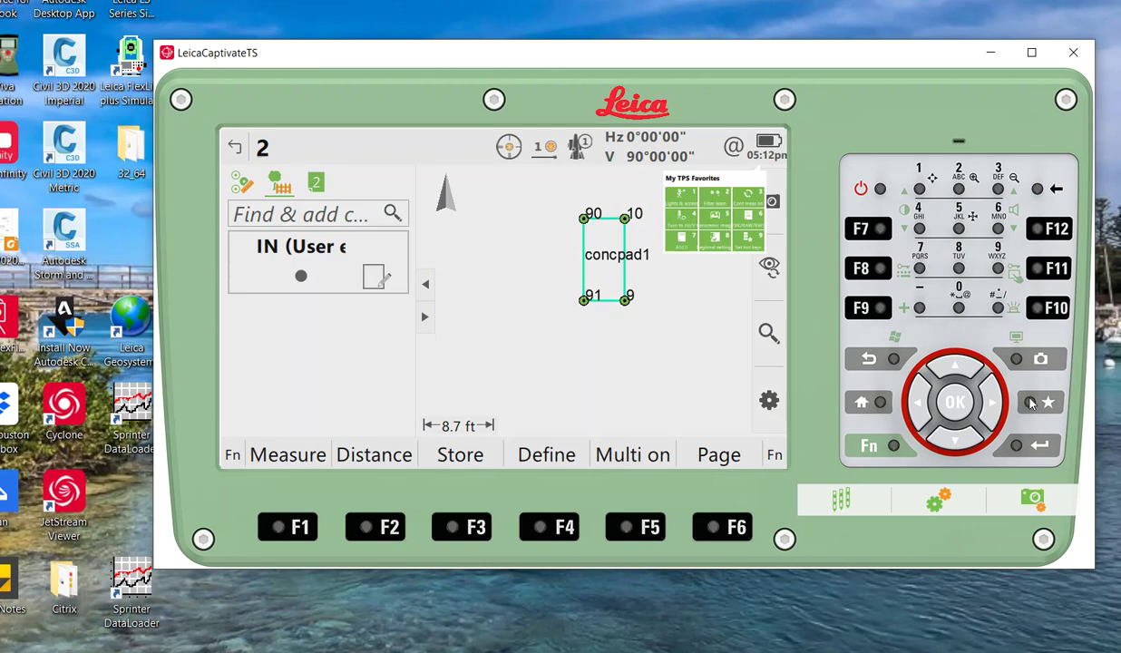
click(723, 416)
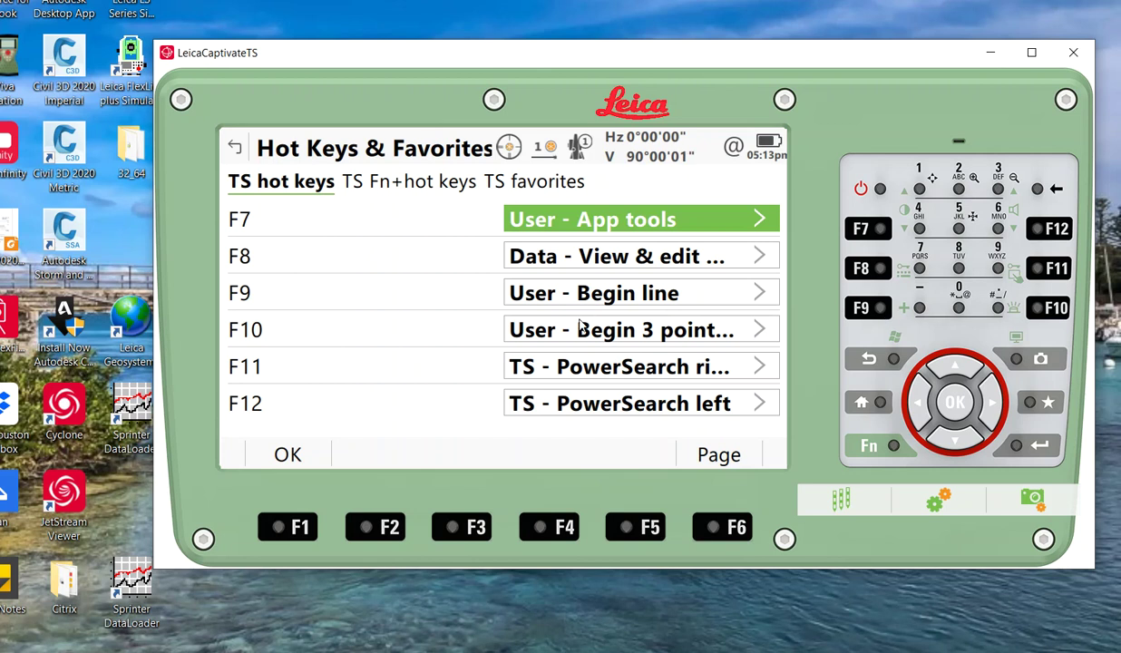
click(297, 456)
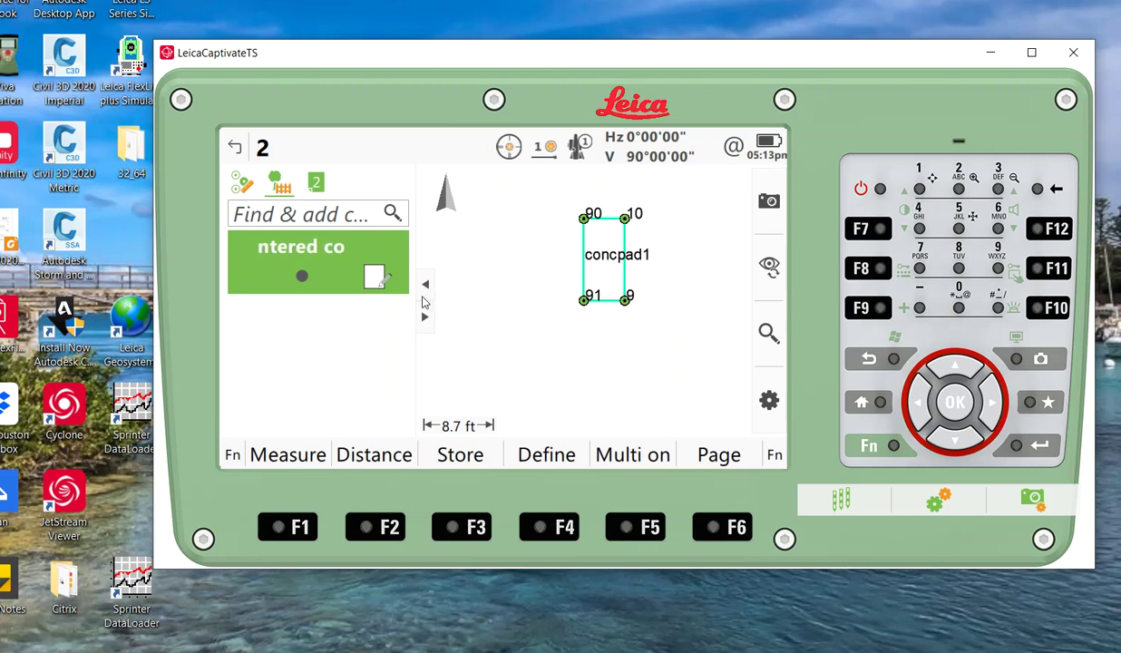
List job 2's lines: concpad1 at 50.000 ft² and Lot1 at 10390.683 ft²
click(264, 150)
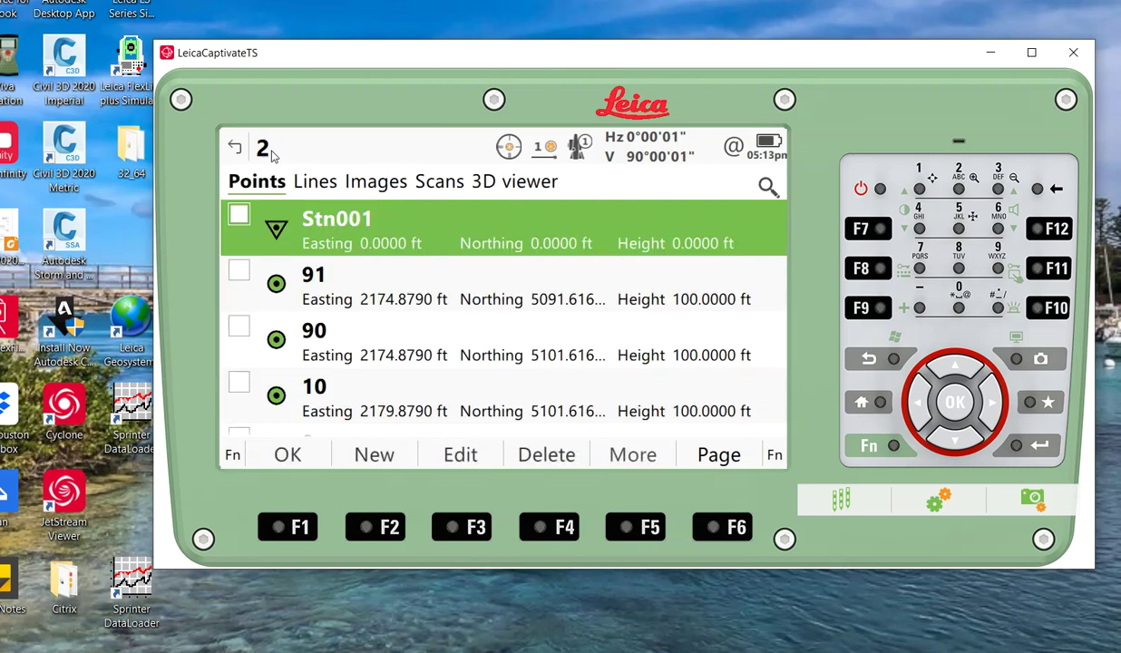
click(310, 181)
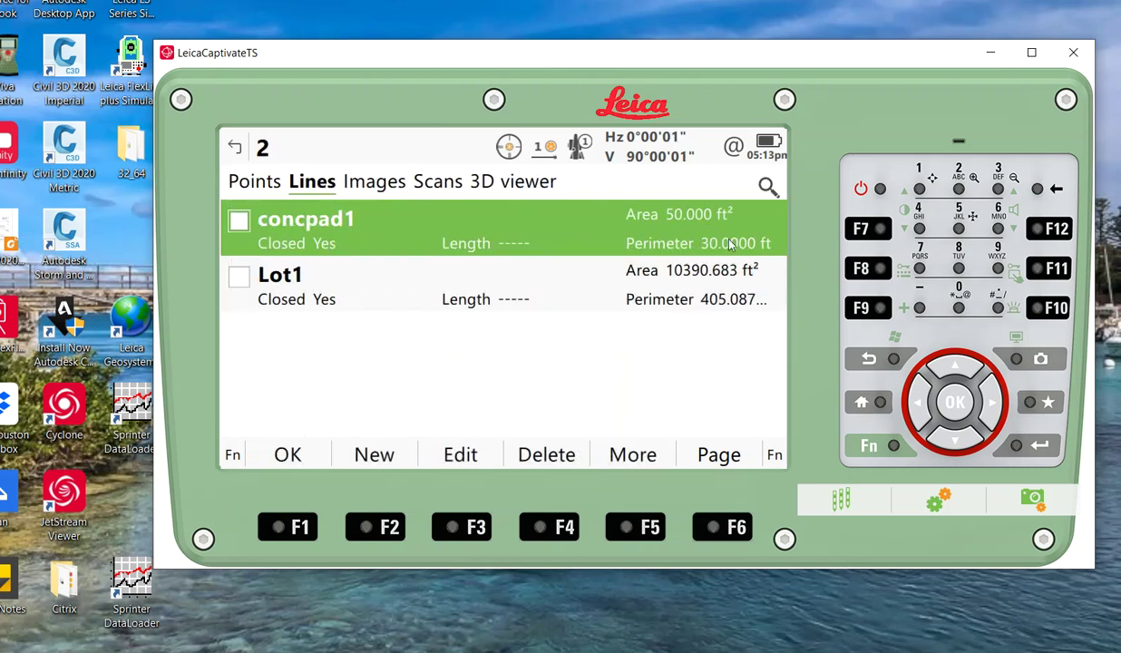